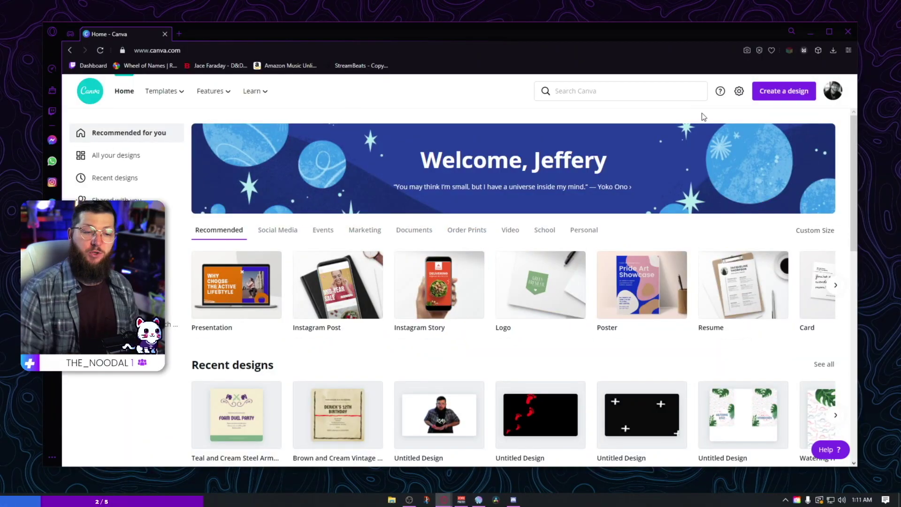
Step: Create a new custom-size design measuring 640 × 320 px
{"action": "left_click", "coordinate": [757, 98]}
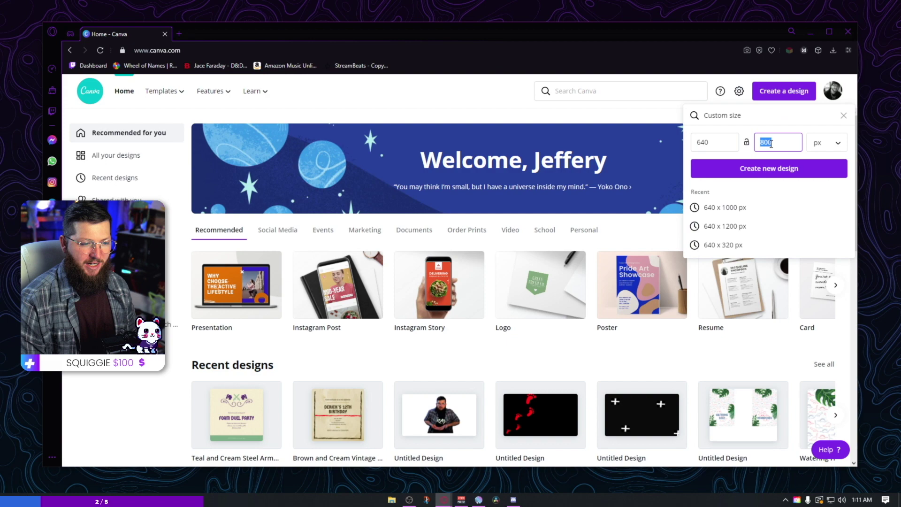
{"action": "type", "text": "320"}
{"action": "left_click", "coordinate": [763, 170]}
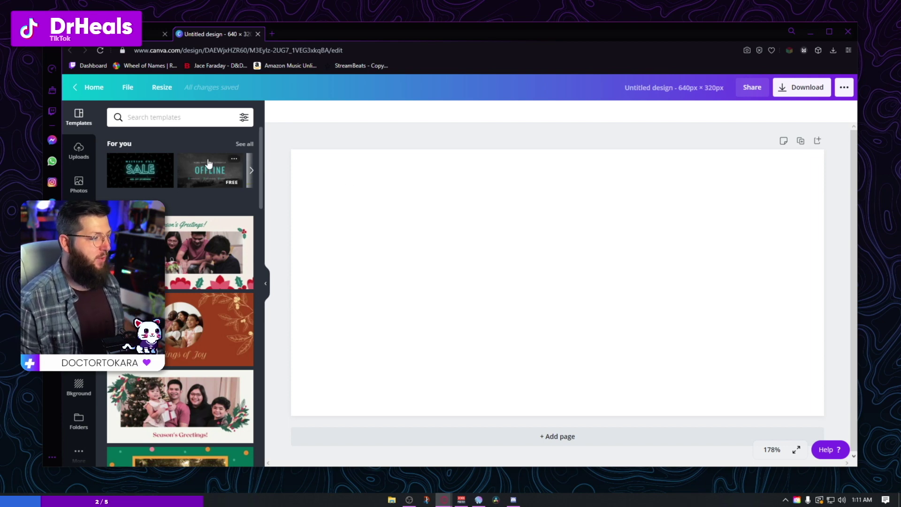
Step: Search templates for 'twitch' and apply the black-and-cyan minehack template
{"action": "left_click", "coordinate": [169, 121]}
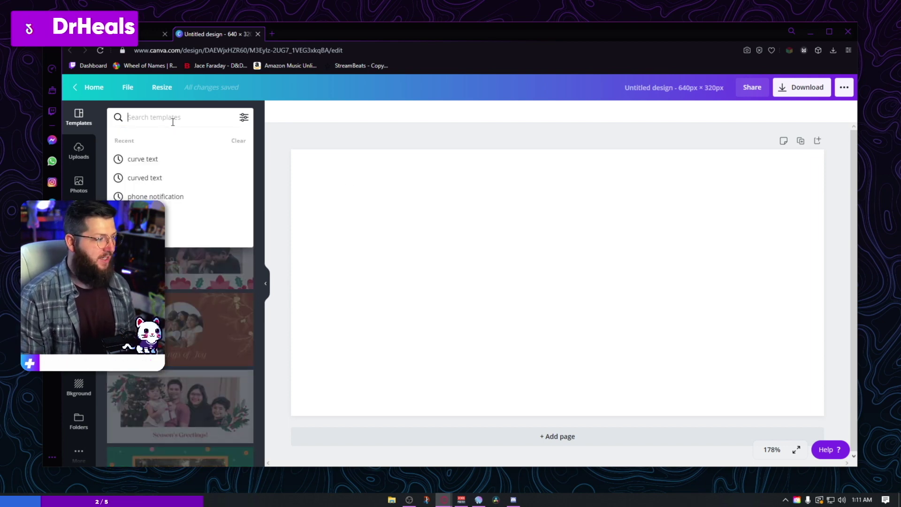
{"action": "type", "text": "twitch"}
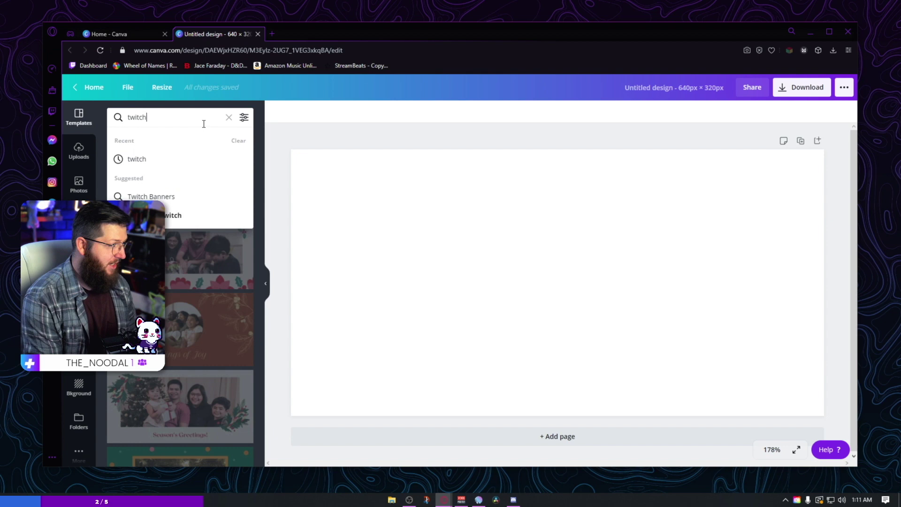
{"action": "key", "text": "Return"}
{"action": "scroll", "coordinate": [202, 274], "scroll_direction": "down", "scroll_amount": 1}
{"action": "scroll", "coordinate": [202, 275], "scroll_direction": "down", "scroll_amount": 8}
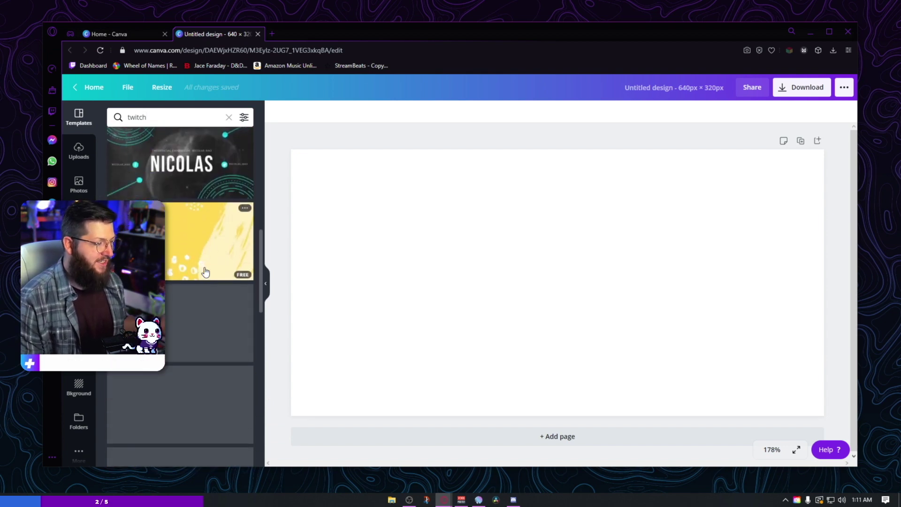
{"action": "scroll", "coordinate": [235, 281], "scroll_direction": "down", "scroll_amount": 1}
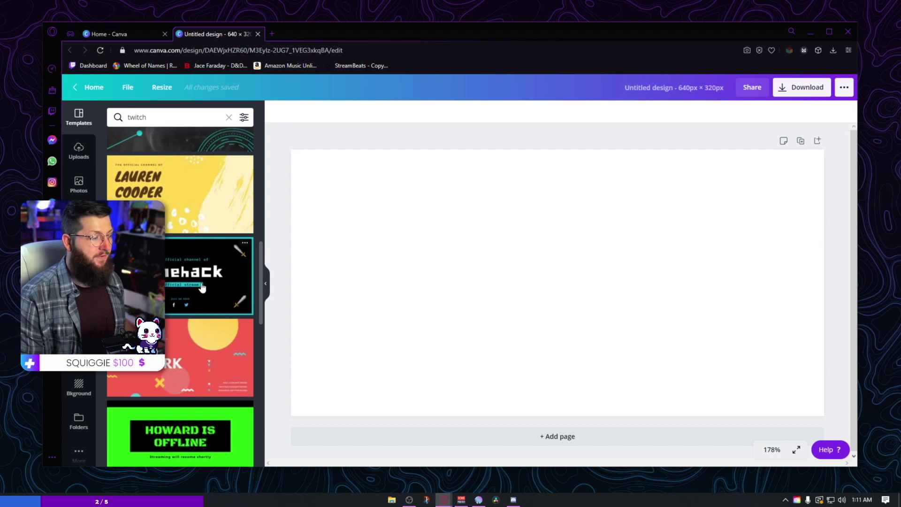
{"action": "left_click", "coordinate": [187, 299]}
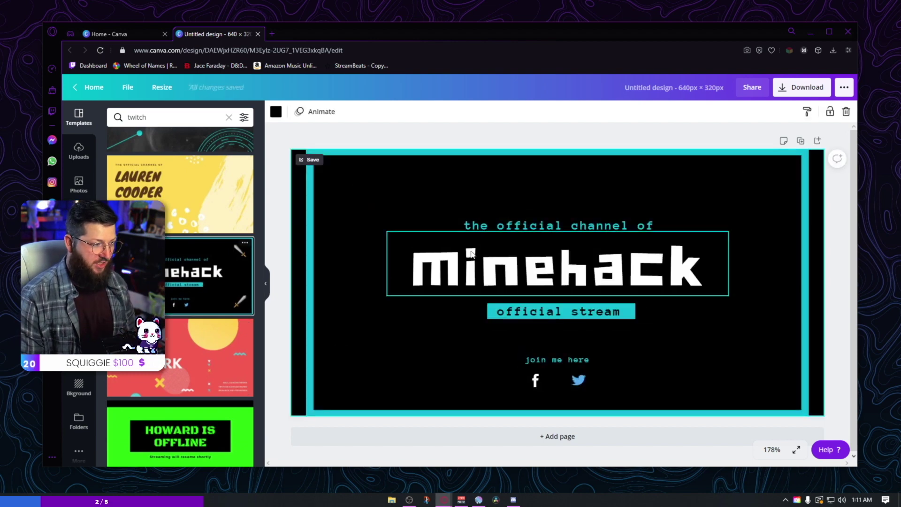
Step: Stretch the cyan frame to full width and delete the official stream text, bar and join-me text
{"action": "left_click", "coordinate": [810, 271]}
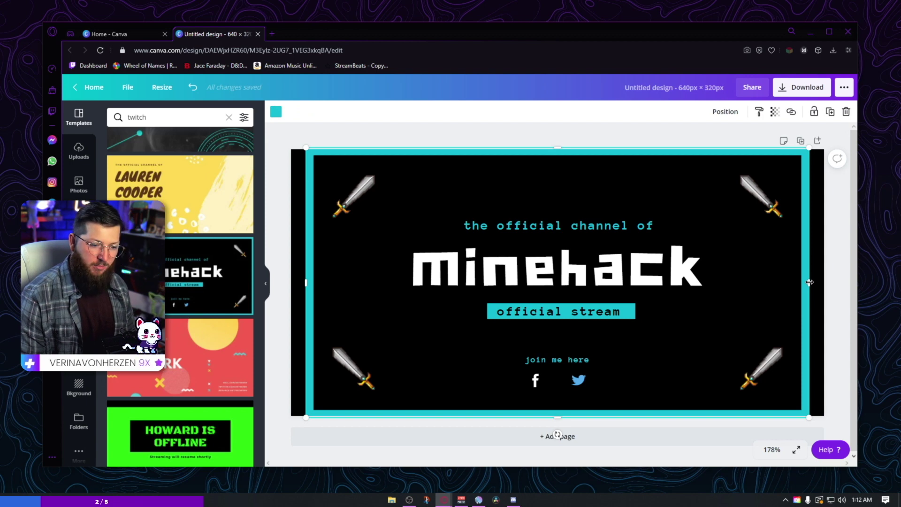
{"action": "left_click_drag", "start_coordinate": [811, 282], "coordinate": [825, 282]}
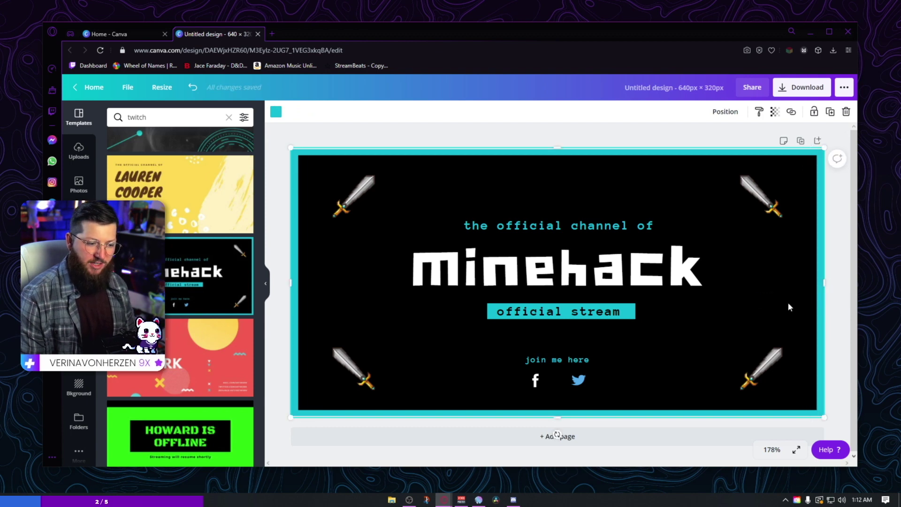
{"action": "left_click", "coordinate": [582, 320]}
{"action": "key", "text": "Delete"}
{"action": "left_click", "coordinate": [582, 320]}
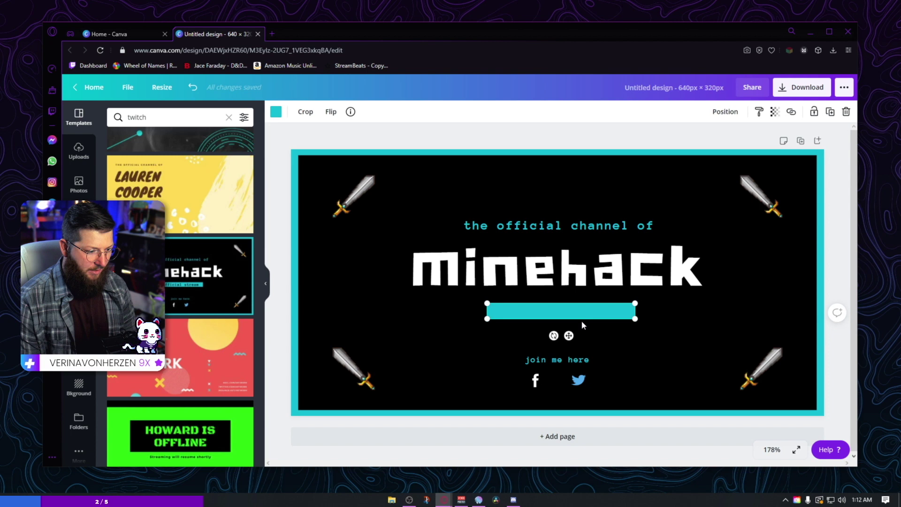
{"action": "key", "text": "Delete"}
{"action": "left_click", "coordinate": [577, 364]}
{"action": "key", "text": "Delete"}
Step: Remove the social media icons and the small 'official channel of' line
{"action": "left_click", "coordinate": [579, 380]}
{"action": "key", "text": "Delete"}
{"action": "left_click", "coordinate": [535, 380]}
{"action": "key", "text": "Delete"}
{"action": "left_click", "coordinate": [559, 267]}
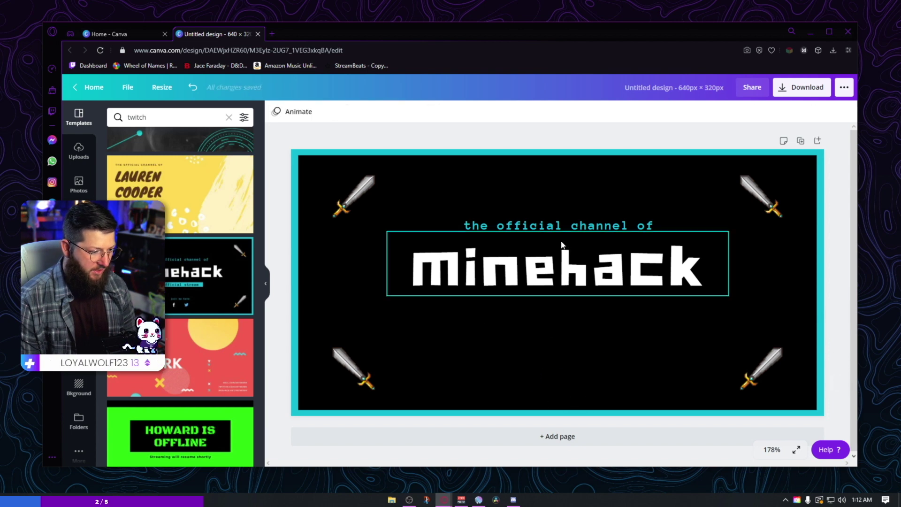
{"action": "left_click", "coordinate": [564, 226]}
{"action": "key", "text": "Delete"}
{"action": "left_click", "coordinate": [571, 281]}
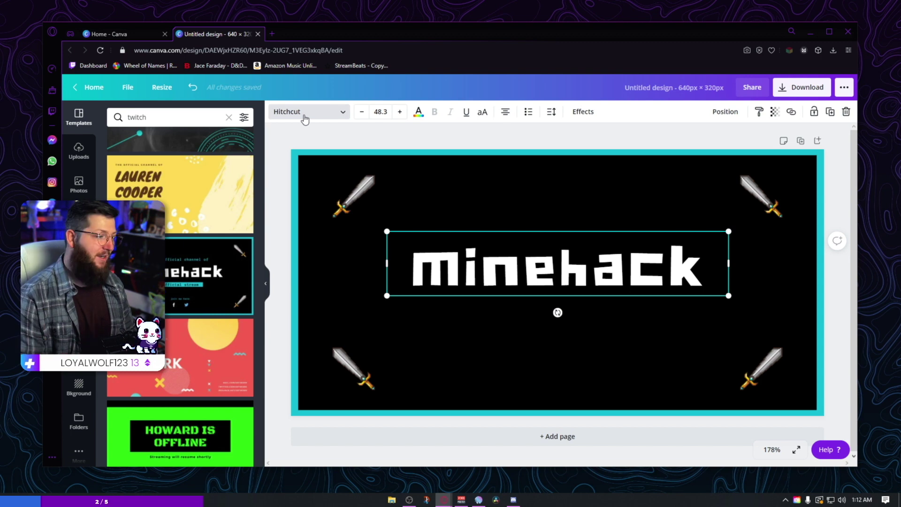
Step: Retype the minehack heading as 'ABOUT ME' in capitals and widen its text box
{"action": "double_click", "coordinate": [546, 277]}
{"action": "key", "text": "Caps_Lock"}
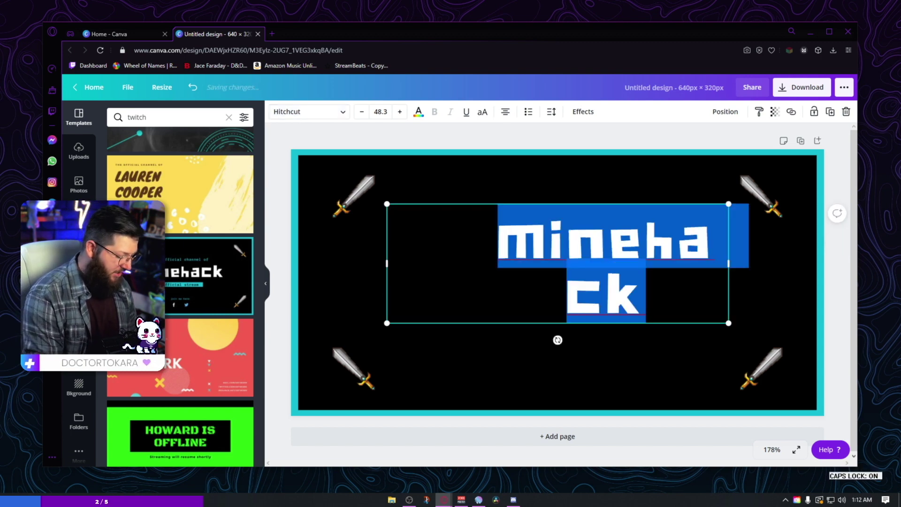
{"action": "type", "text": "ABOUT E"}
{"action": "key", "text": "BackSpace"}
{"action": "type", "text": "ME"}
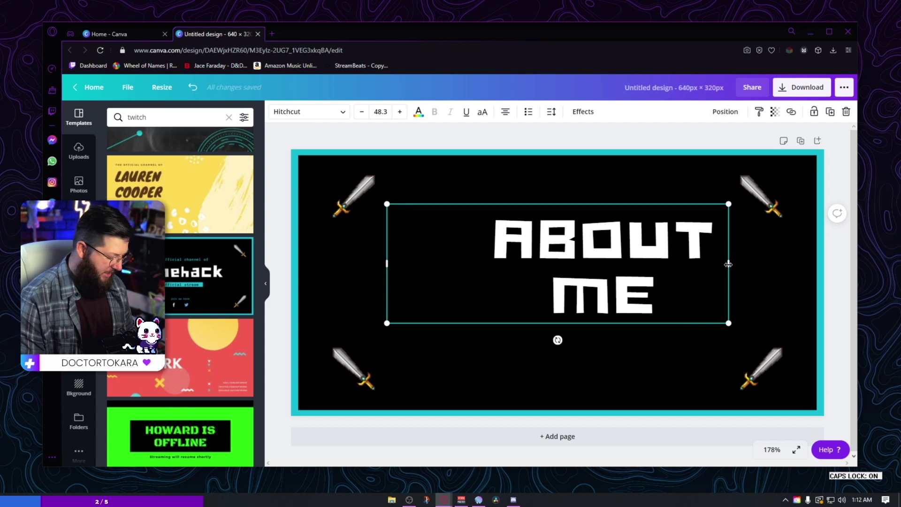
{"action": "left_click_drag", "start_coordinate": [728, 264], "coordinate": [786, 264]}
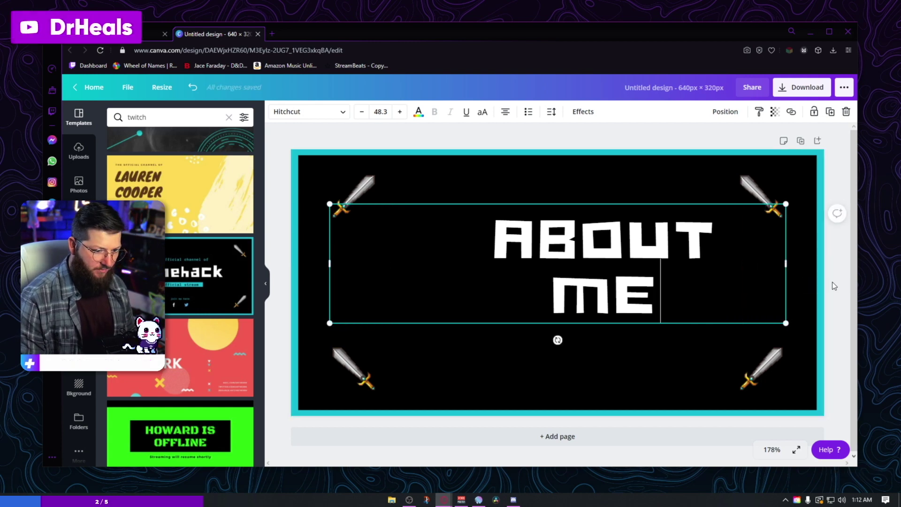
{"action": "left_click", "coordinate": [834, 286]}
{"action": "left_click", "coordinate": [552, 297]}
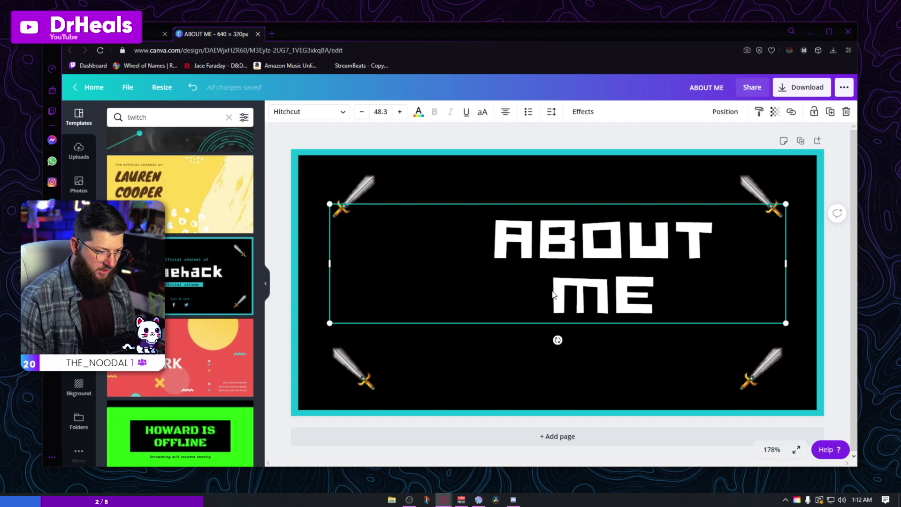
{"action": "key", "text": "BackSpace"}
{"action": "key", "text": "Return"}
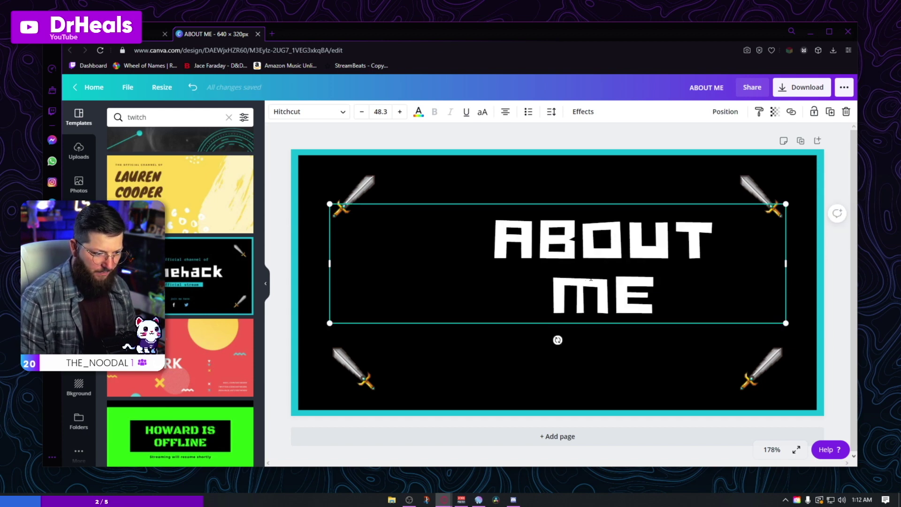
Step: Enlarge the ABOUT ME heading to size 56.3 and centre it between the swords
{"action": "key", "text": "ctrl+a"}
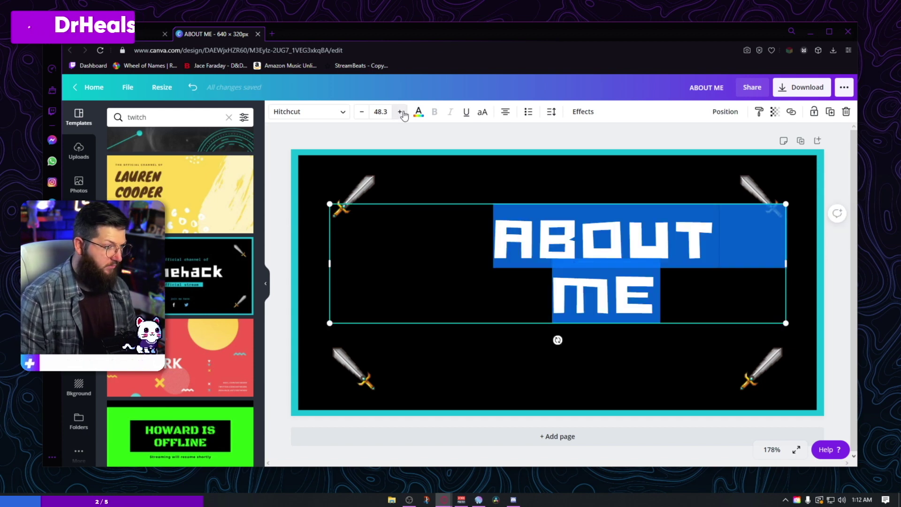
{"action": "left_click", "coordinate": [400, 112]}
{"action": "left_click", "coordinate": [400, 111]}
{"action": "left_click", "coordinate": [400, 112]}
{"action": "left_click", "coordinate": [399, 112]}
{"action": "left_click", "coordinate": [400, 112]}
{"action": "left_click", "coordinate": [400, 111]}
{"action": "left_click", "coordinate": [400, 111]}
{"action": "left_click", "coordinate": [400, 112]}
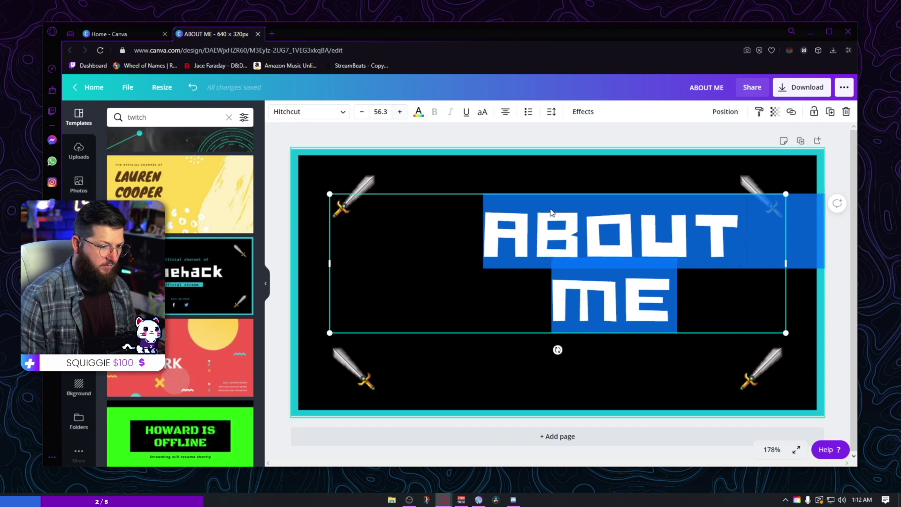
{"action": "left_click", "coordinate": [769, 287]}
{"action": "left_click_drag", "start_coordinate": [631, 233], "coordinate": [588, 250]}
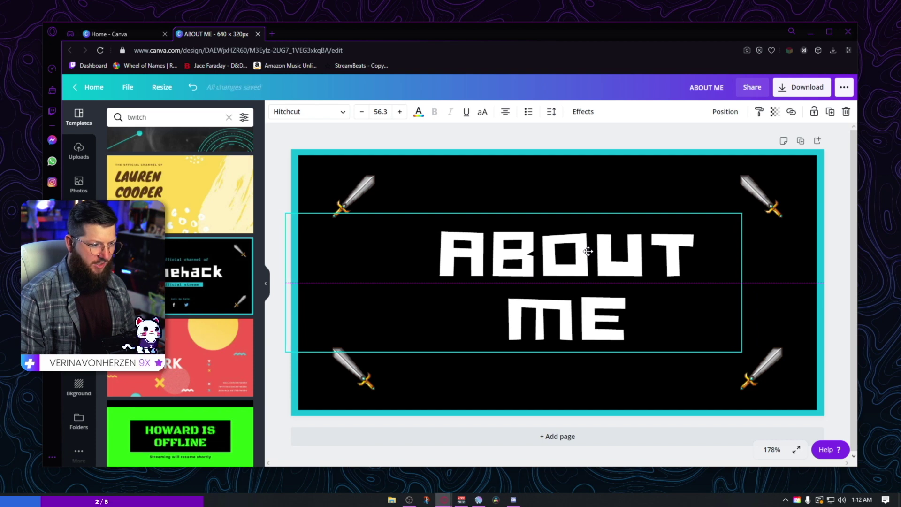
{"action": "left_click", "coordinate": [834, 281]}
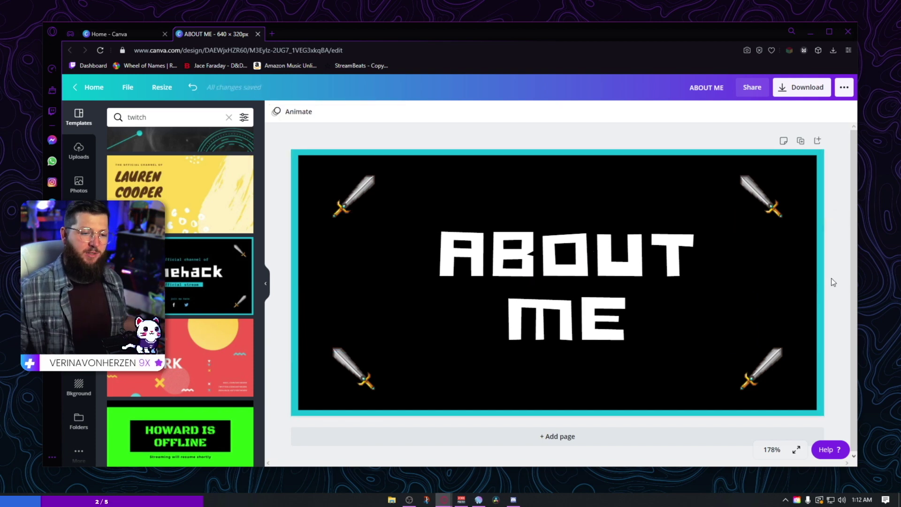
{"action": "left_click", "coordinate": [801, 140]}
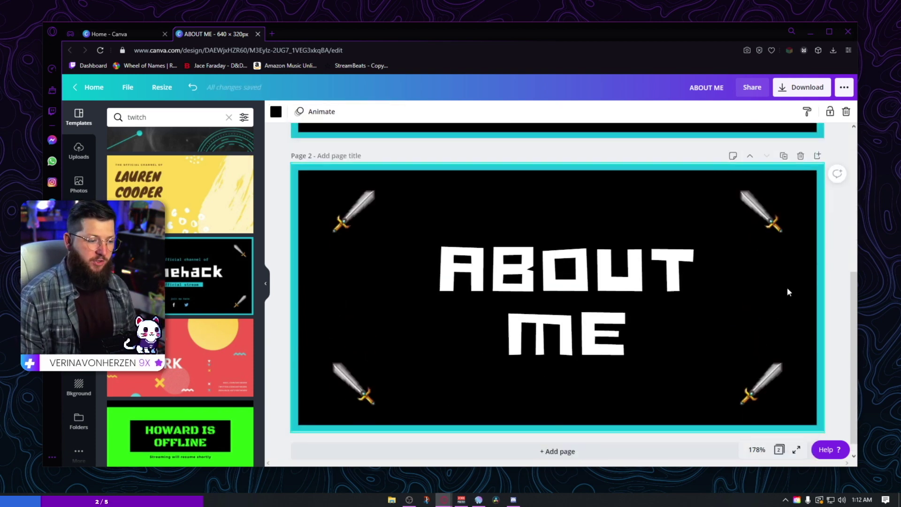
{"action": "double_click", "coordinate": [615, 288]}
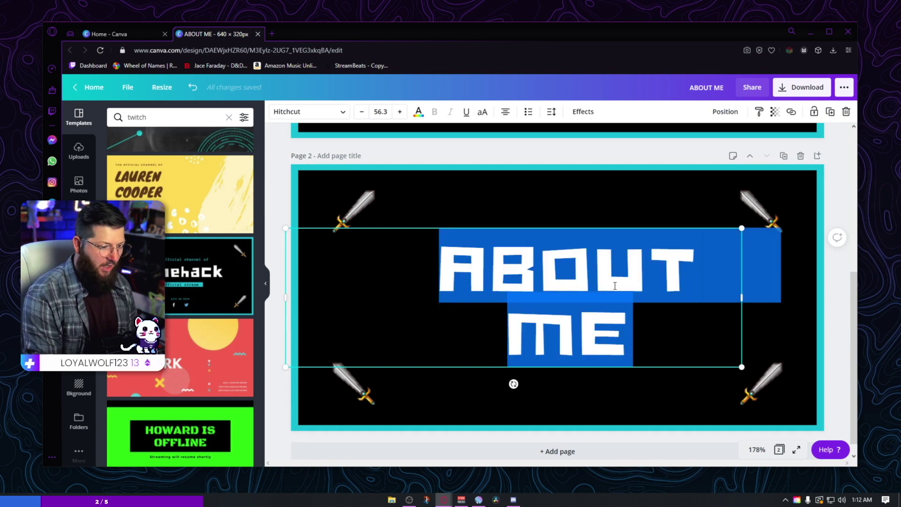
{"action": "type", "text": "SPECS"}
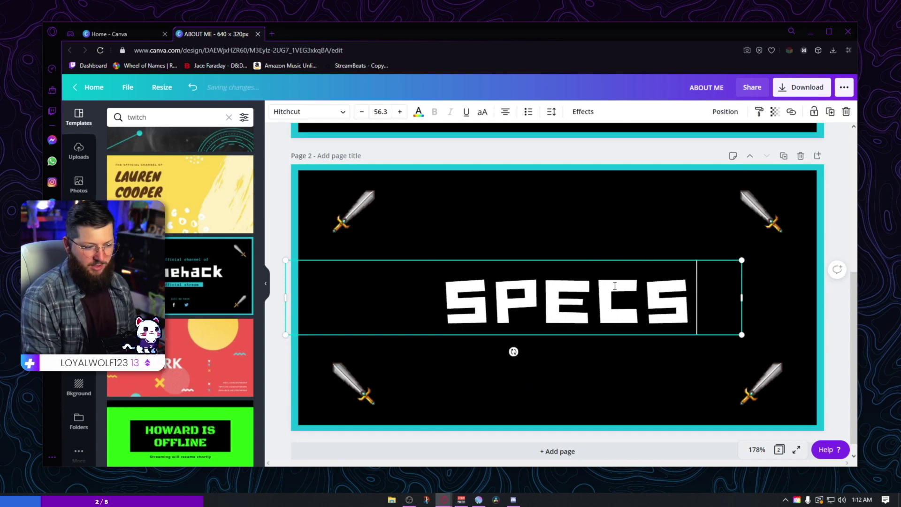
{"action": "left_click", "coordinate": [788, 339]}
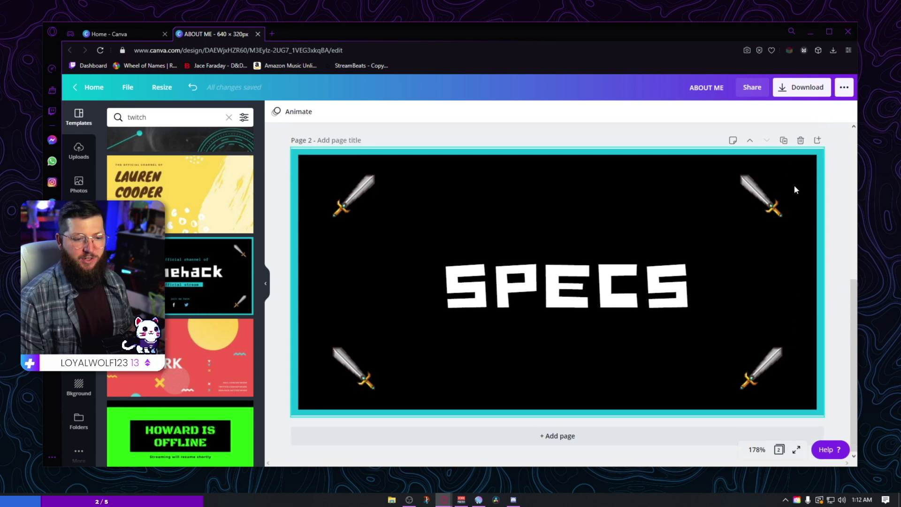
{"action": "left_click", "coordinate": [784, 141]}
{"action": "scroll", "coordinate": [699, 298], "scroll_direction": "down", "scroll_amount": 1}
{"action": "left_click", "coordinate": [700, 299]}
{"action": "double_click", "coordinate": [699, 299]}
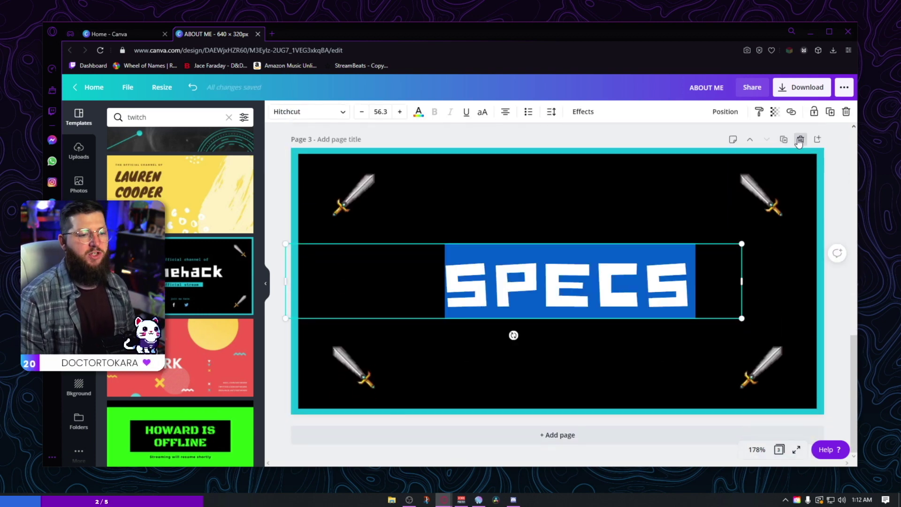
{"action": "left_click", "coordinate": [799, 140]}
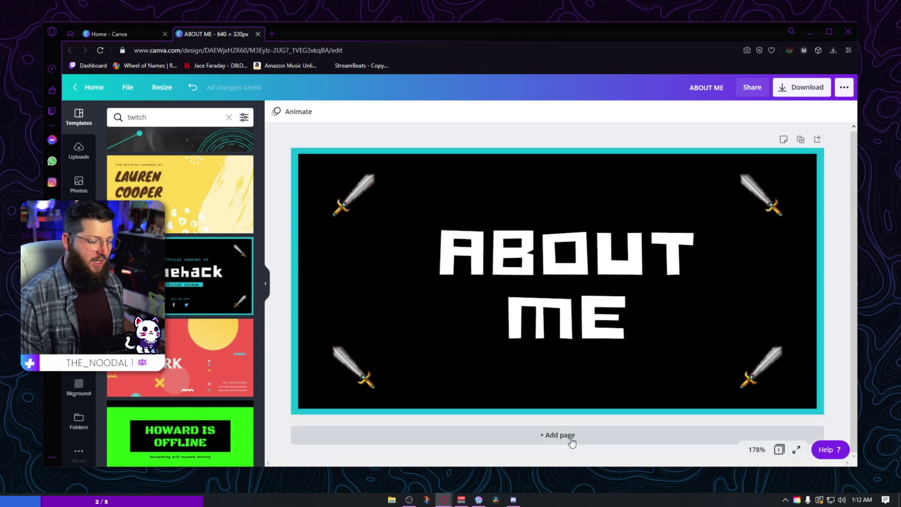
Step: Add a blank page after the ABOUT ME panel
{"action": "left_click", "coordinate": [571, 439]}
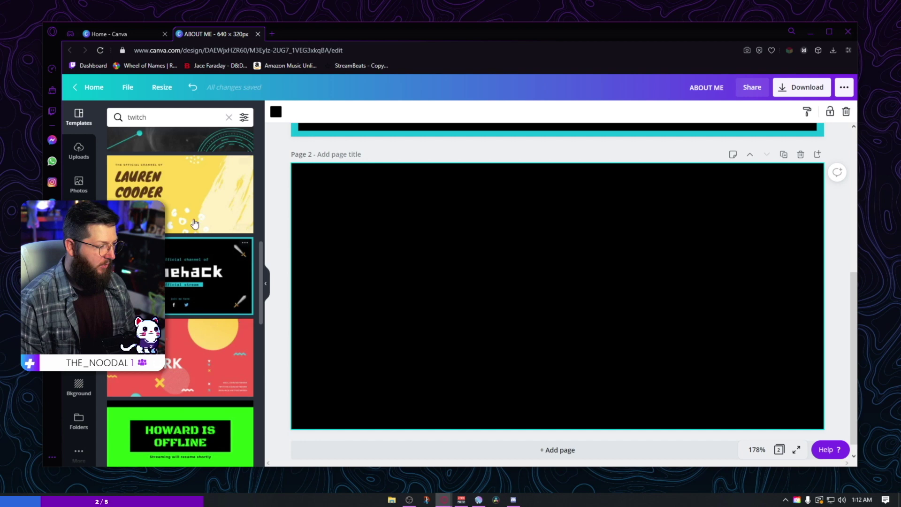
{"action": "scroll", "coordinate": [188, 308], "scroll_direction": "down", "scroll_amount": 6}
{"action": "scroll", "coordinate": [191, 312], "scroll_direction": "down", "scroll_amount": 2}
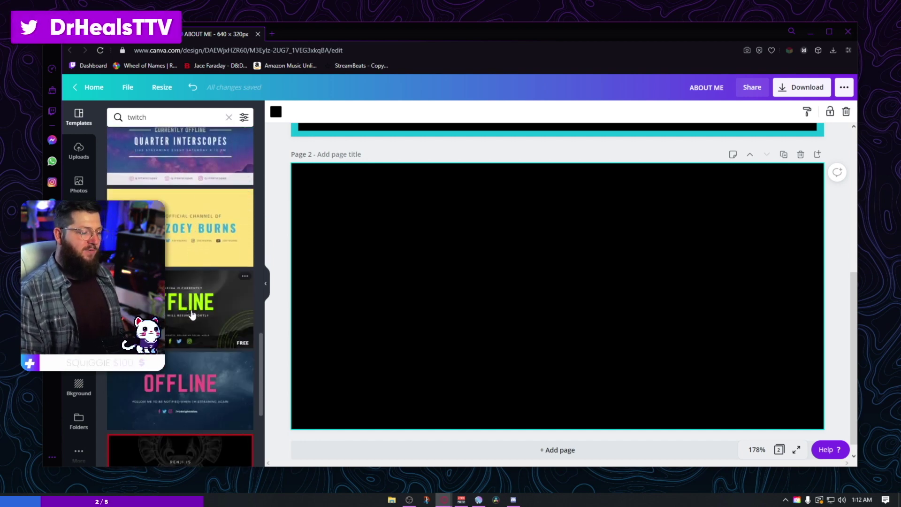
{"action": "scroll", "coordinate": [187, 309], "scroll_direction": "down", "scroll_amount": 3}
{"action": "scroll", "coordinate": [602, 302], "scroll_direction": "up", "scroll_amount": 5}
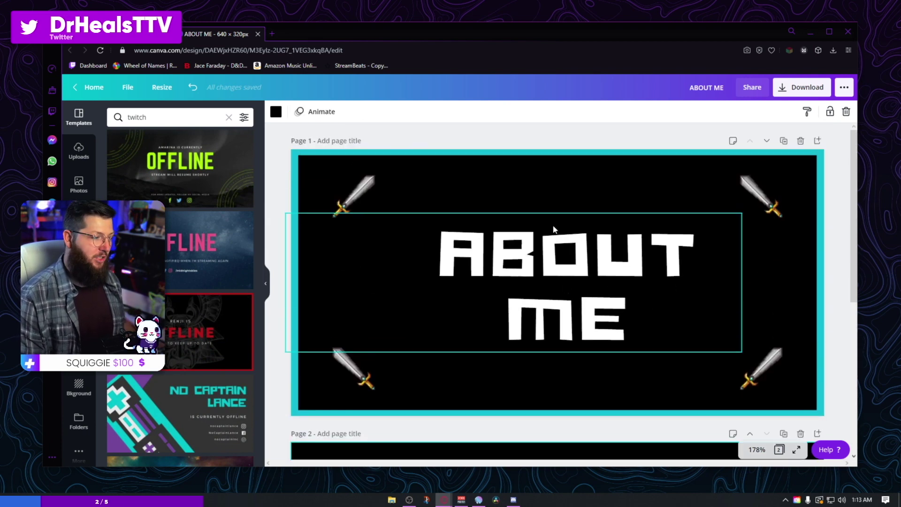
Step: Recolour page 1's teal border to purple, then select the blank second page
{"action": "left_click", "coordinate": [294, 151]}
{"action": "left_click", "coordinate": [283, 117]}
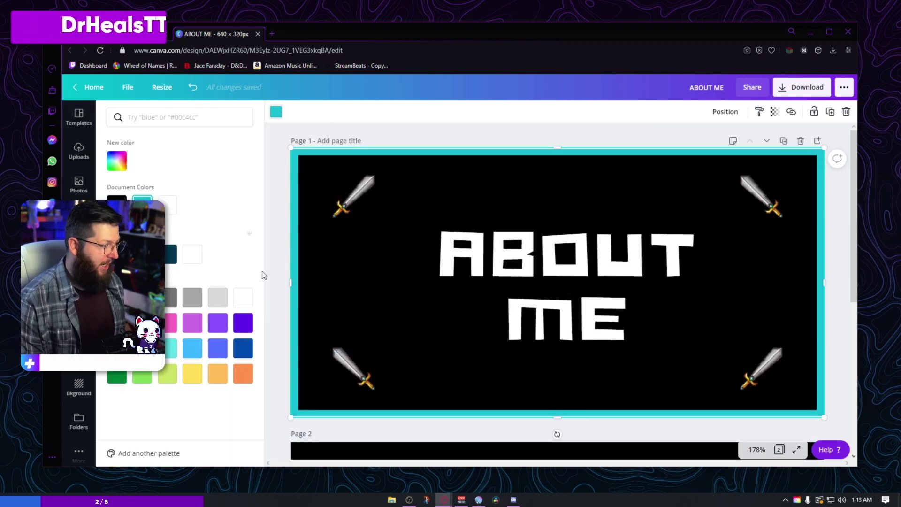
{"action": "left_click", "coordinate": [243, 323]}
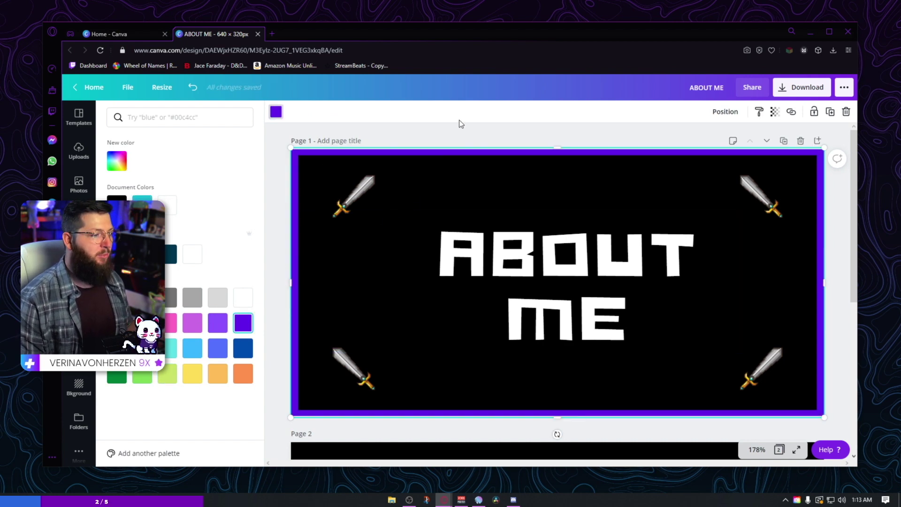
{"action": "left_click", "coordinate": [529, 271]}
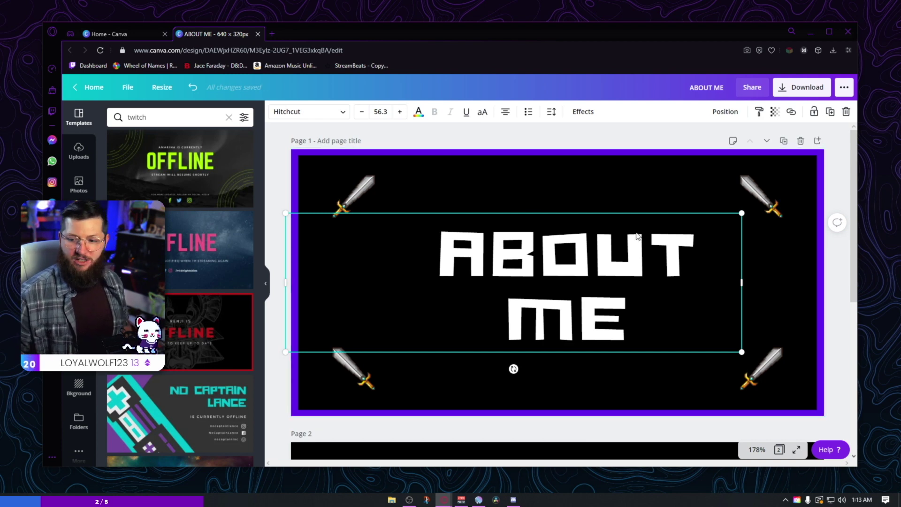
{"action": "scroll", "coordinate": [402, 264], "scroll_direction": "down", "scroll_amount": 5}
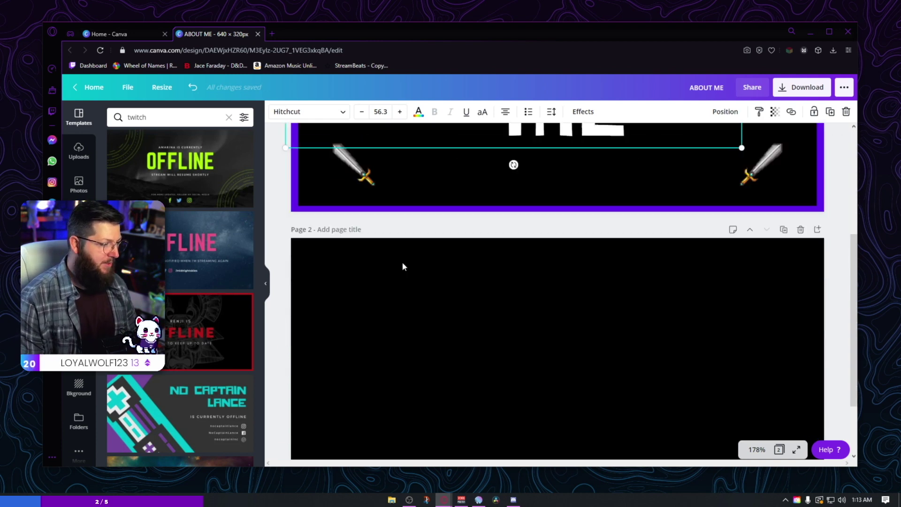
{"action": "left_click", "coordinate": [467, 300]}
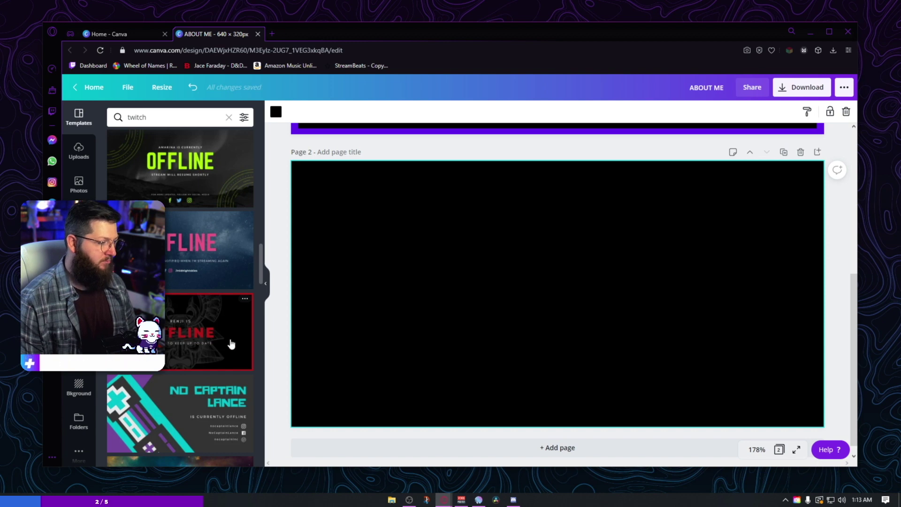
Step: Apply the RENJI IS OFFLINE template to page 2 and stretch its red frame full width
{"action": "left_click", "coordinate": [180, 332]}
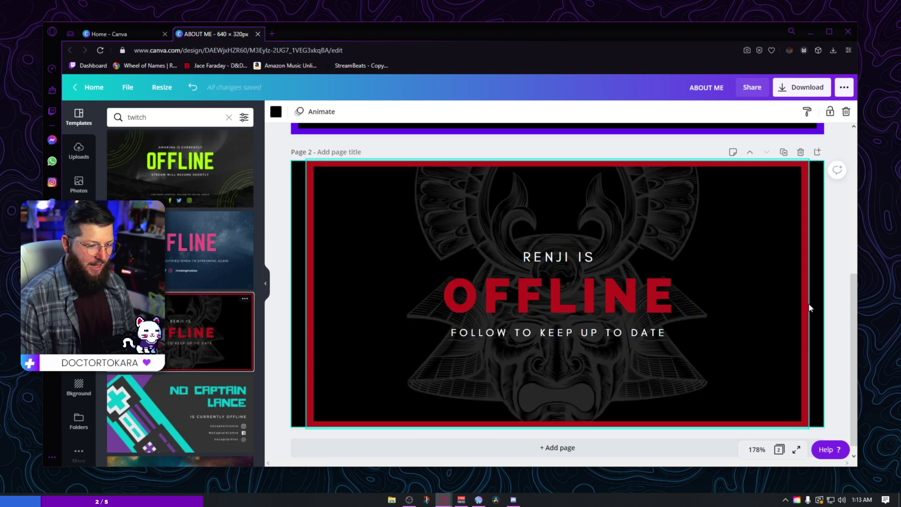
{"action": "left_click", "coordinate": [807, 304]}
{"action": "left_click_drag", "start_coordinate": [812, 293], "coordinate": [825, 293]}
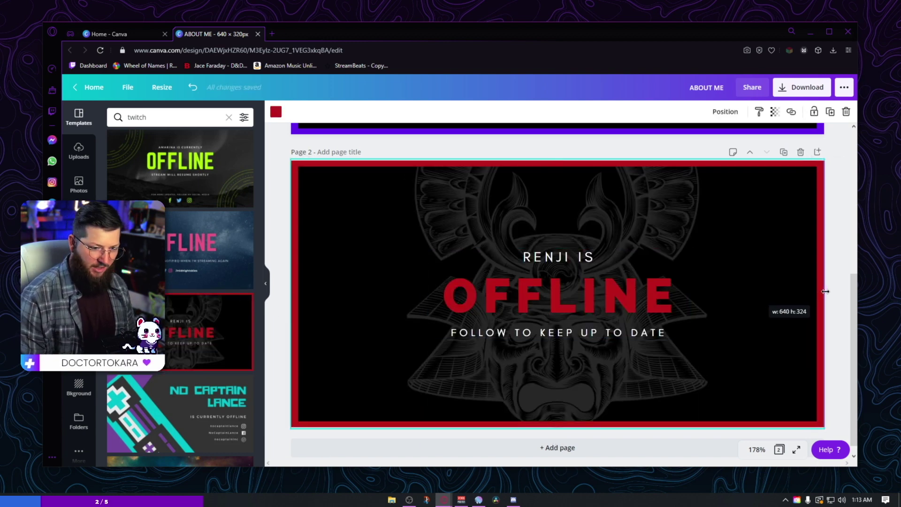
{"action": "left_click", "coordinate": [612, 350]}
Step: Delete the FOLLOW and RENJI IS lines and retype OFFLINE as 'ABOUT ME' on one line
{"action": "left_click", "coordinate": [605, 336]}
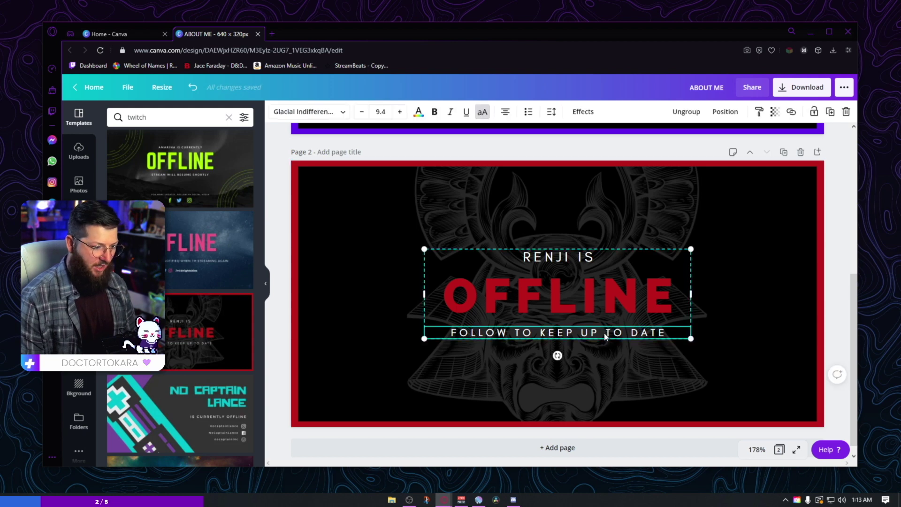
{"action": "key", "text": "Delete"}
{"action": "left_click", "coordinate": [582, 261]}
{"action": "key", "text": "Delete"}
{"action": "double_click", "coordinate": [585, 300]}
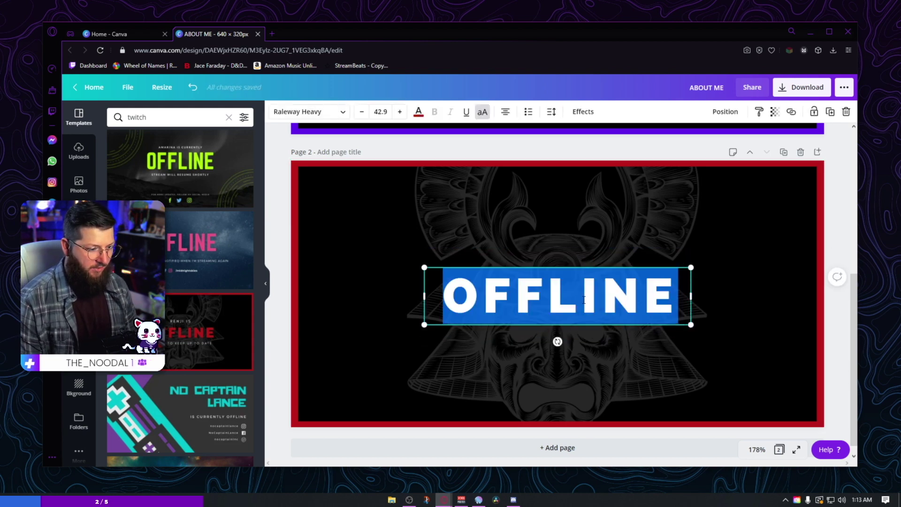
{"action": "type", "text": "ABOUTE"}
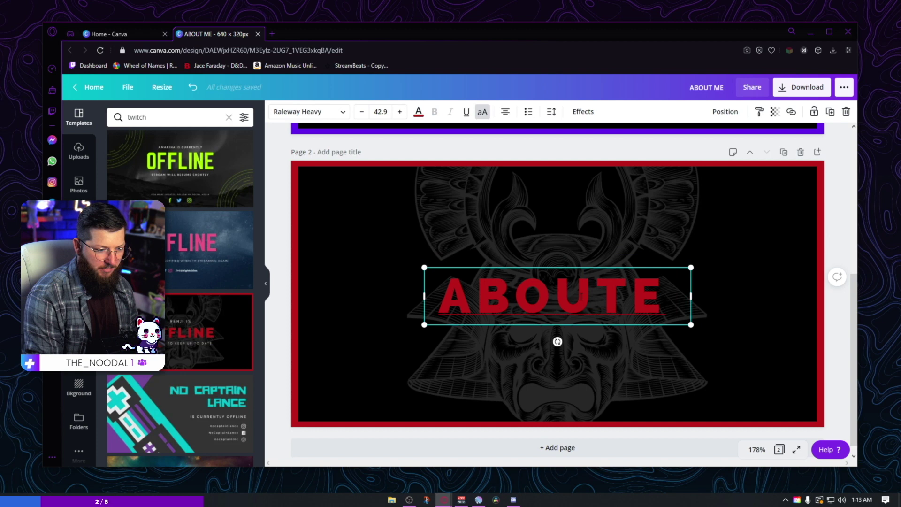
{"action": "type", "text": " M"}
{"action": "key", "text": "BackSpace"}
{"action": "key", "text": "BackSpace"}
{"action": "key", "text": "BackSpace"}
{"action": "key", "text": "BackSpace"}
{"action": "type", "text": "T"}
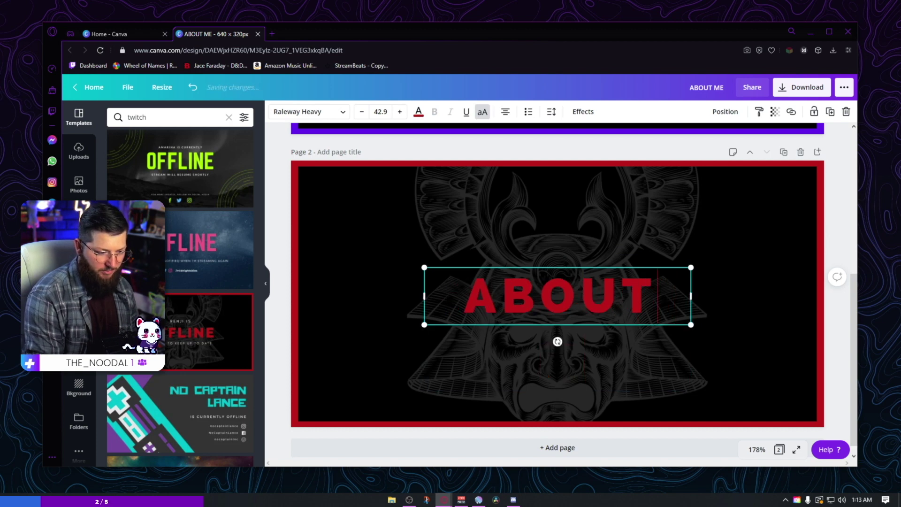
{"action": "type", "text": " ME"}
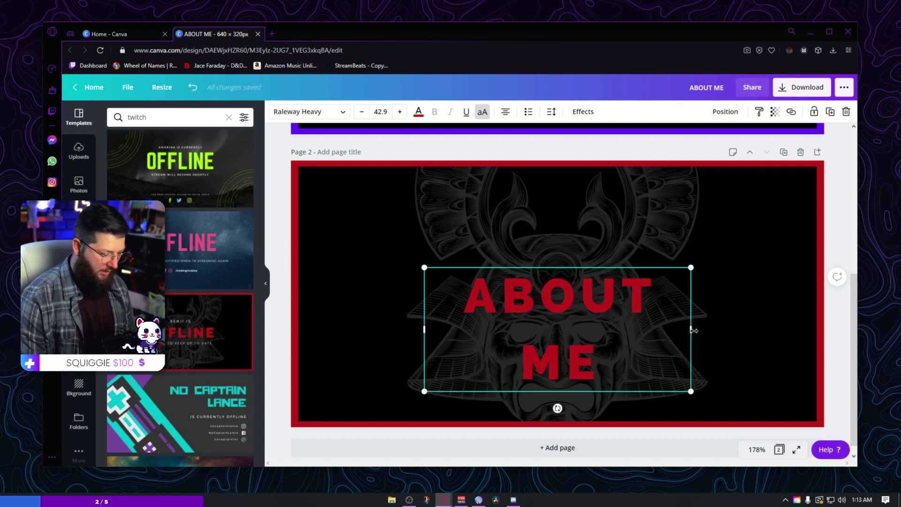
{"action": "left_click_drag", "start_coordinate": [694, 330], "coordinate": [780, 331]}
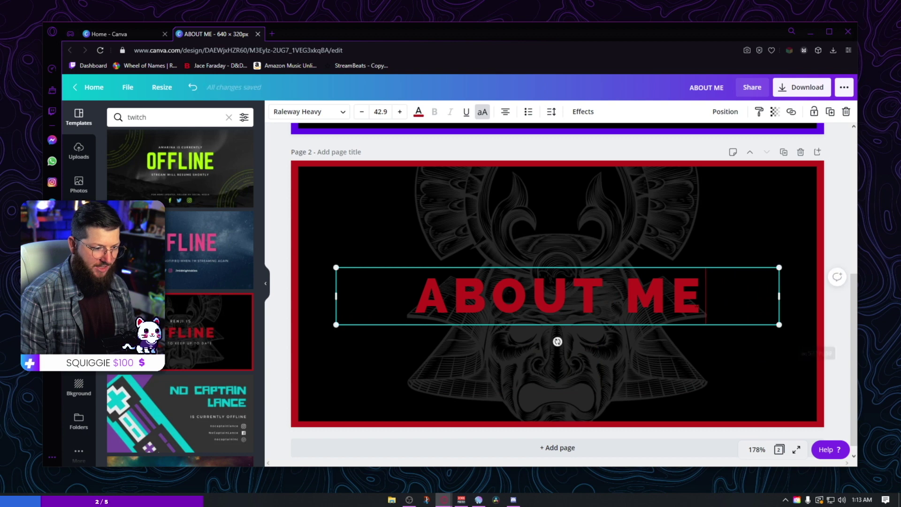
Step: Set the ABOUT ME heading to font size 60 and move it up to the page centre
{"action": "double_click", "coordinate": [686, 299]}
{"action": "left_click", "coordinate": [687, 300]}
{"action": "left_click", "coordinate": [388, 115]}
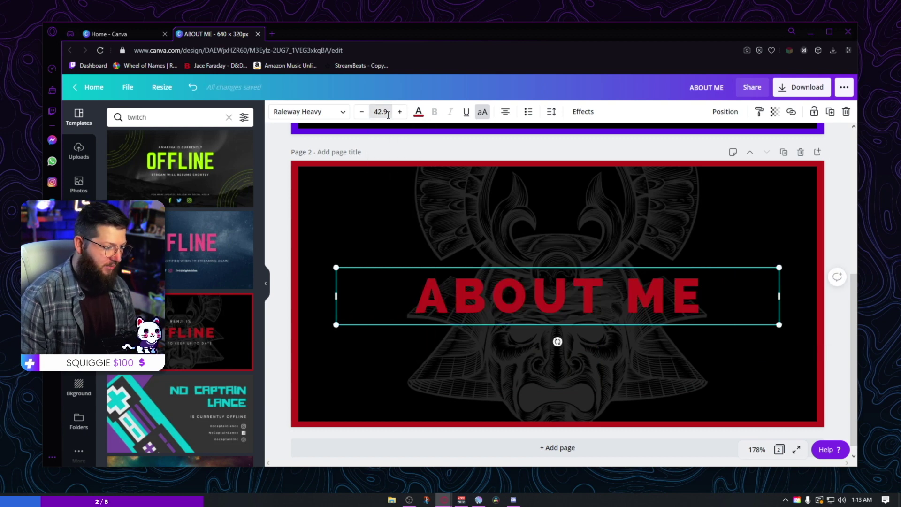
{"action": "type", "text": "70"}
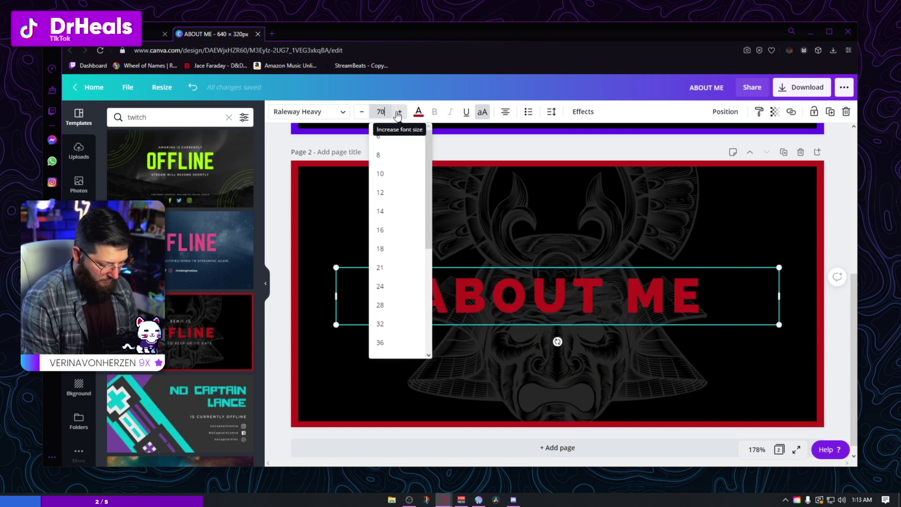
{"action": "key", "text": "Return"}
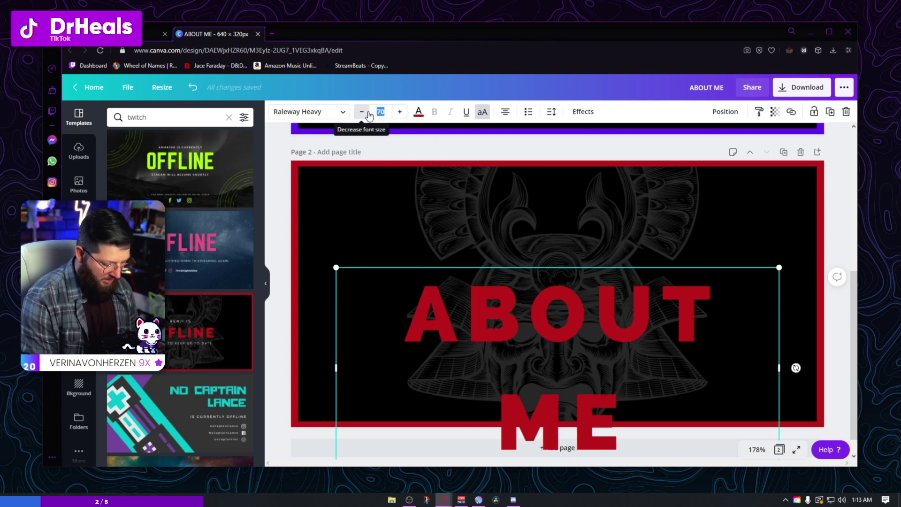
{"action": "type", "text": "60"}
{"action": "key", "text": "Return"}
{"action": "left_click", "coordinate": [804, 304]}
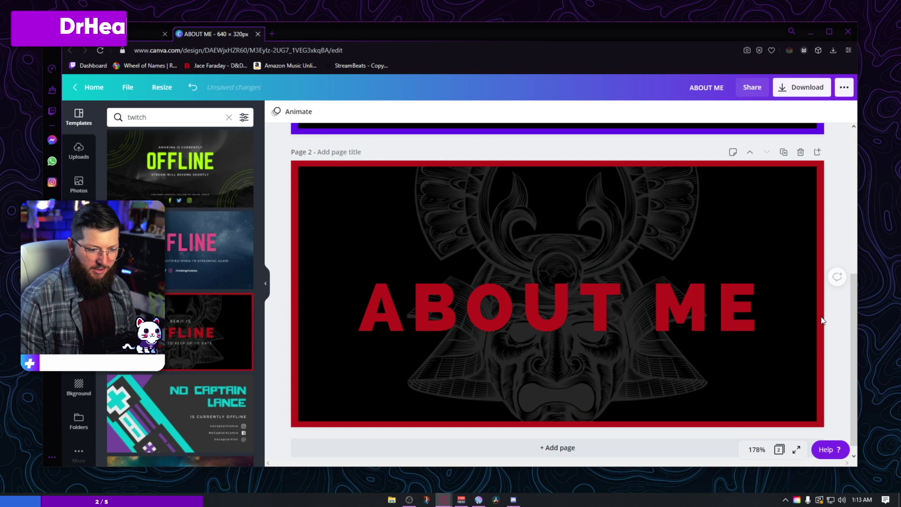
{"action": "left_click_drag", "start_coordinate": [677, 311], "coordinate": [680, 298]}
{"action": "left_click", "coordinate": [841, 329]}
Step: Try shifting the samurai background image right, then undo the move
{"action": "scroll", "coordinate": [742, 309], "scroll_direction": "down", "scroll_amount": 1}
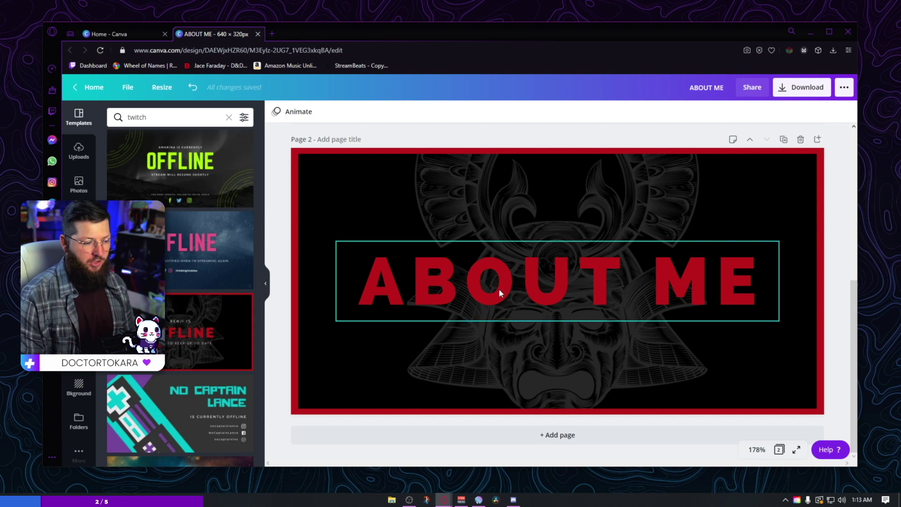
{"action": "left_click", "coordinate": [550, 369]}
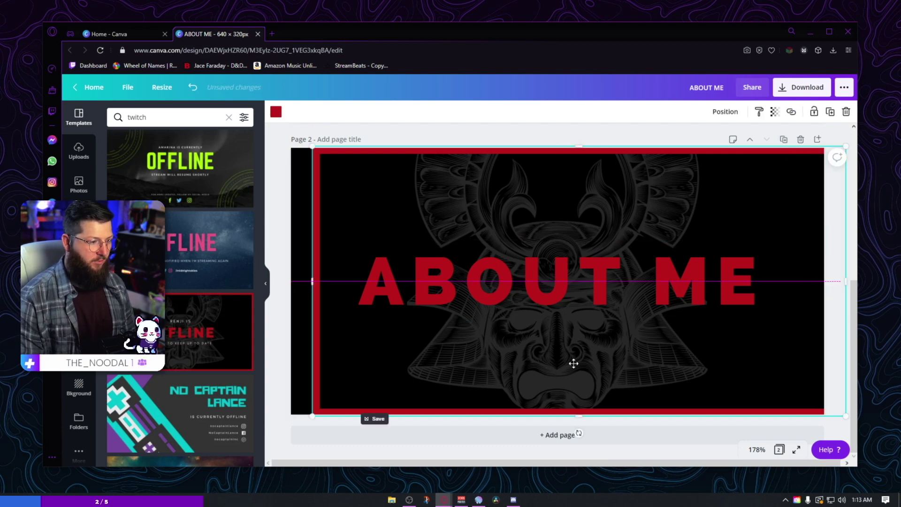
{"action": "left_click_drag", "start_coordinate": [573, 364], "coordinate": [623, 365]}
{"action": "key", "text": "ctrl+z"}
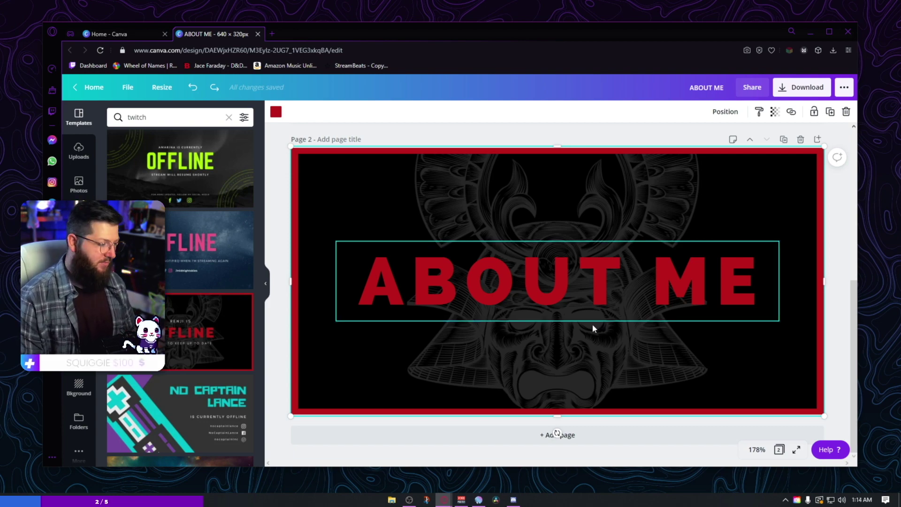
Step: Add a third page and fill it with the Chroma Crew template
{"action": "left_click", "coordinate": [565, 436]}
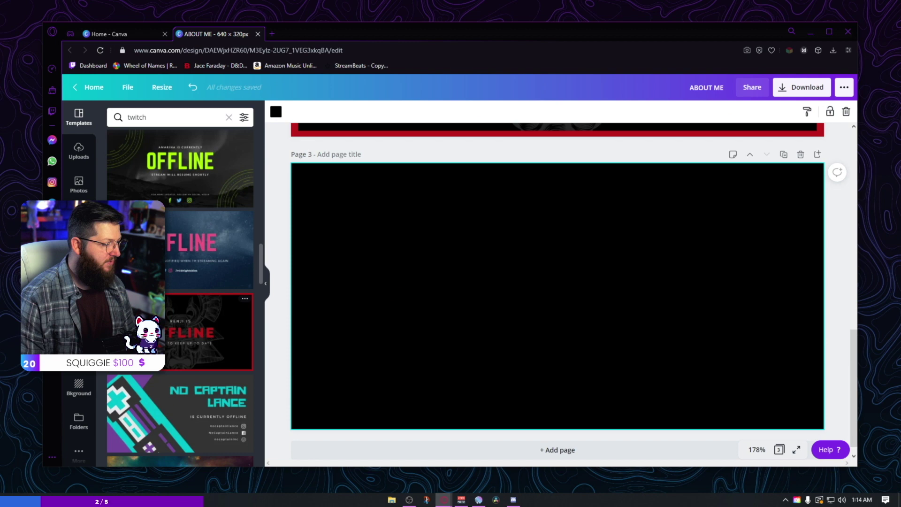
{"action": "scroll", "coordinate": [177, 336], "scroll_direction": "down", "scroll_amount": 3}
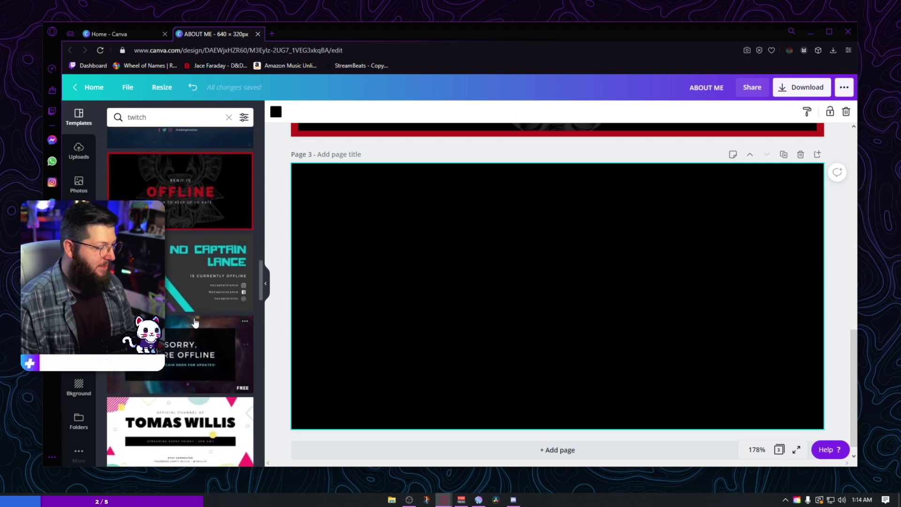
{"action": "scroll", "coordinate": [202, 358], "scroll_direction": "down", "scroll_amount": 5}
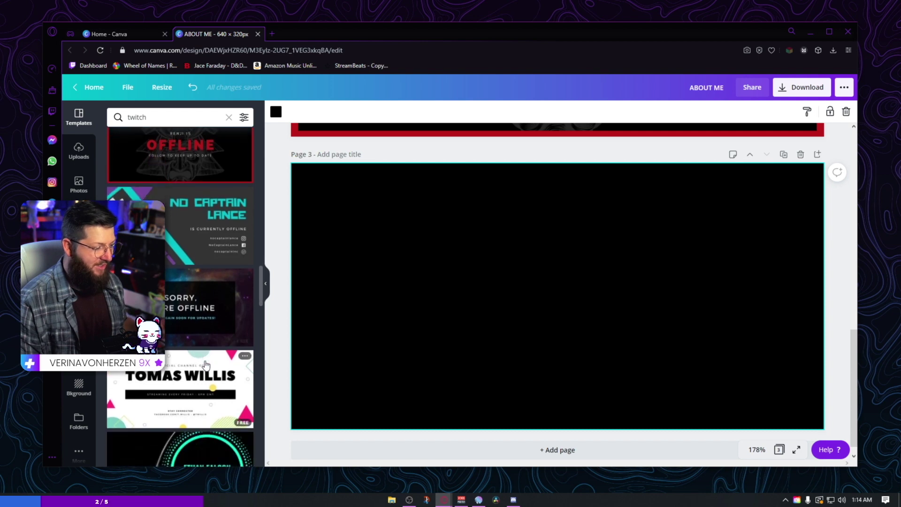
{"action": "scroll", "coordinate": [208, 372], "scroll_direction": "down", "scroll_amount": 7}
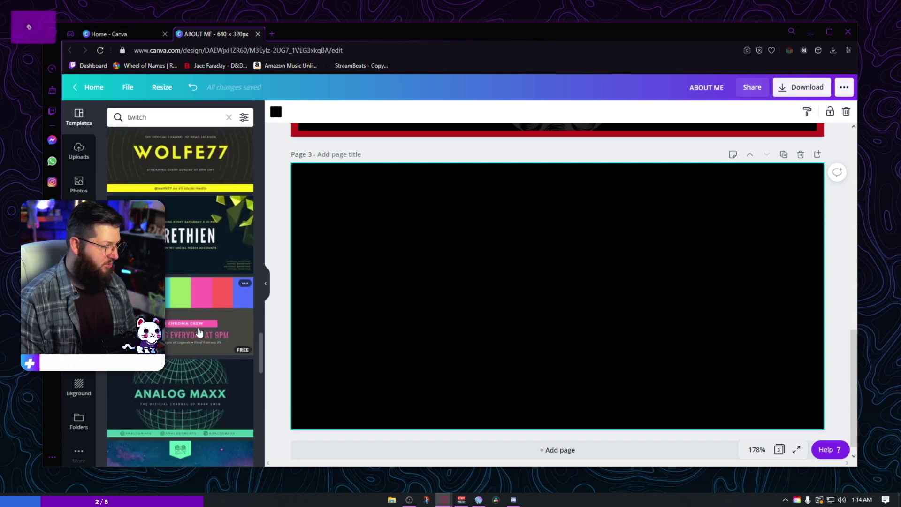
{"action": "scroll", "coordinate": [203, 184], "scroll_direction": "down", "scroll_amount": 3}
{"action": "left_click", "coordinate": [203, 184]}
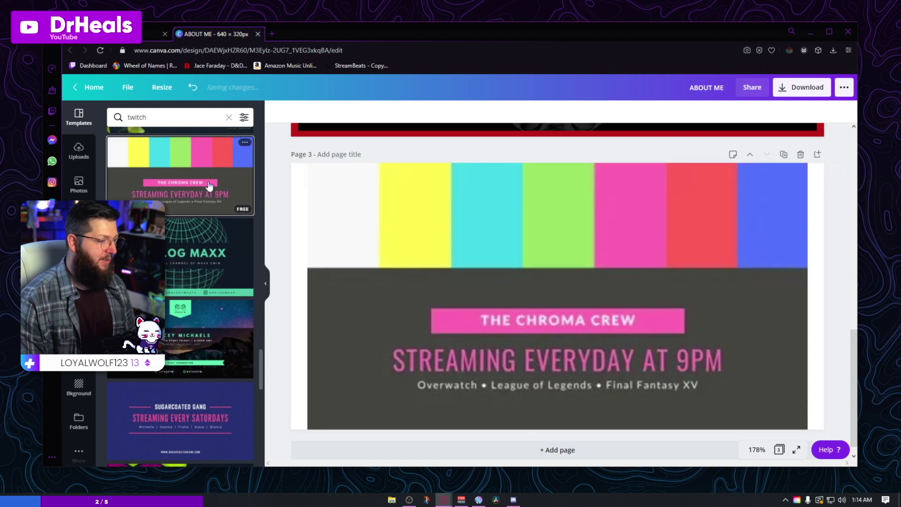
Step: Recolour the dark grey lower rectangle black
{"action": "left_click", "coordinate": [750, 308]}
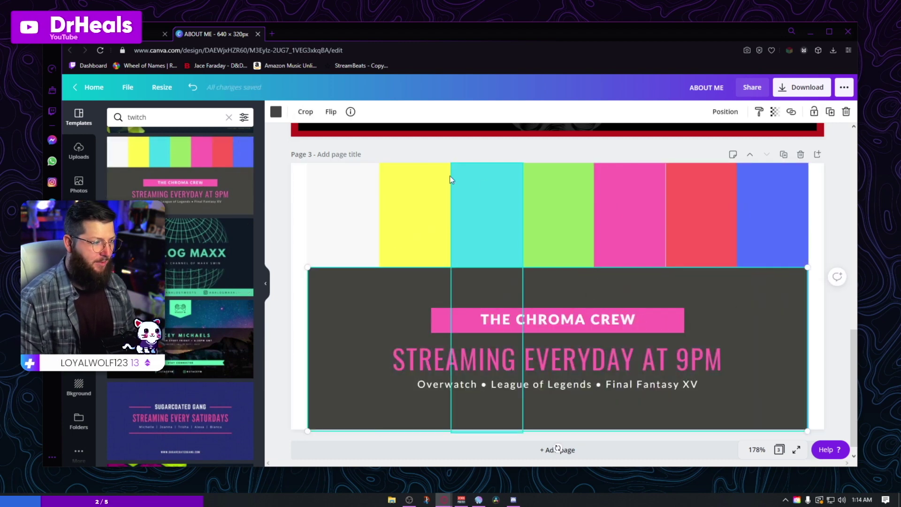
{"action": "left_click", "coordinate": [276, 112]}
{"action": "left_click", "coordinate": [116, 198]}
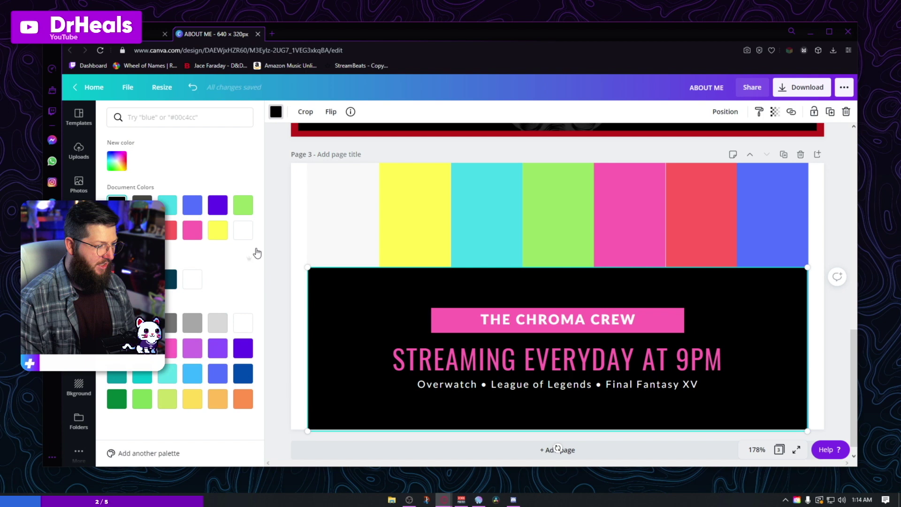
{"action": "key", "text": "Escape"}
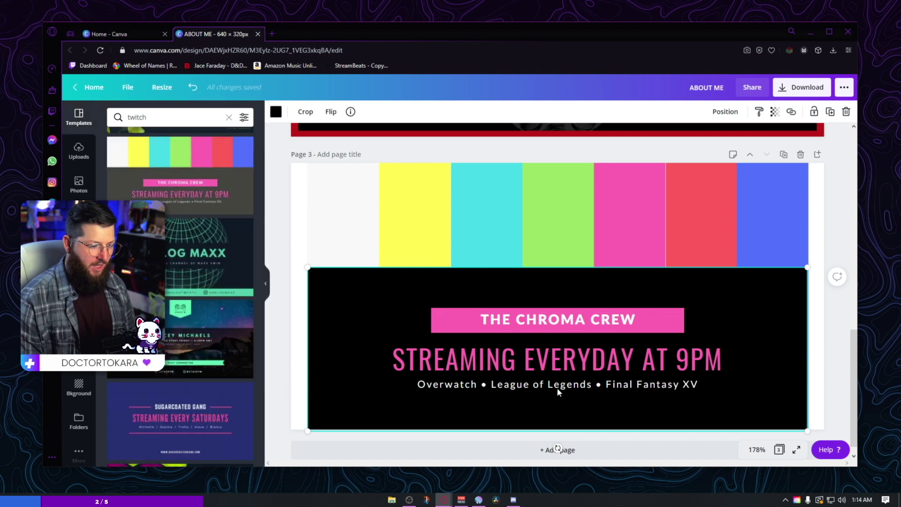
Step: Delete the old headline and subtitle text from page 3
{"action": "left_click", "coordinate": [618, 360]}
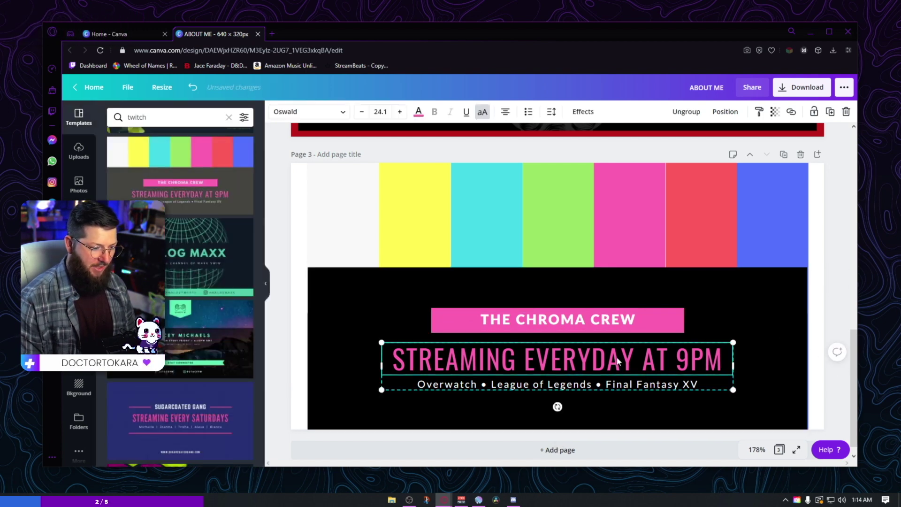
{"action": "left_click", "coordinate": [618, 360]}
{"action": "key", "text": "Delete"}
{"action": "double_click", "coordinate": [650, 385]}
{"action": "key", "text": "BackSpace"}
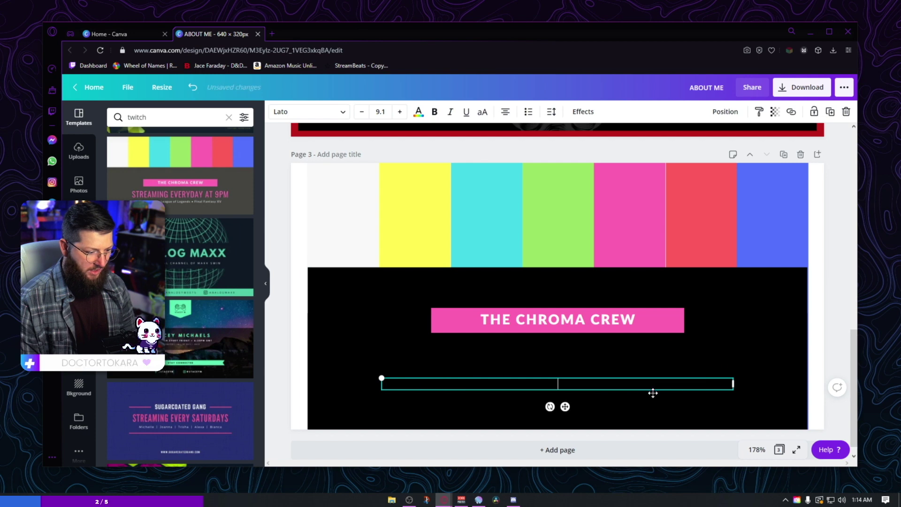
{"action": "left_click", "coordinate": [844, 410]}
Step: Scale up the pink banner with its text and move it lower on the page
{"action": "left_click", "coordinate": [657, 326]}
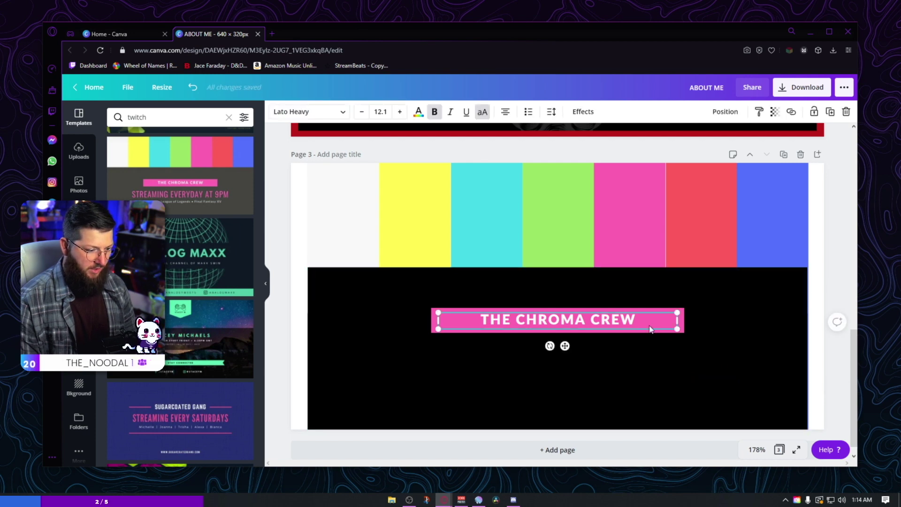
{"action": "left_click", "coordinate": [666, 330], "text": "shift"}
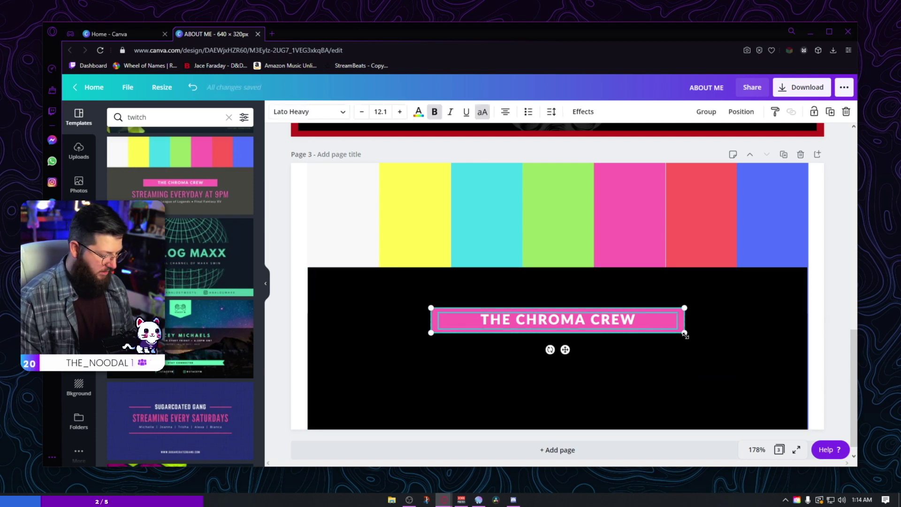
{"action": "left_click_drag", "start_coordinate": [686, 335], "coordinate": [789, 363]}
{"action": "left_click_drag", "start_coordinate": [685, 326], "coordinate": [684, 353]}
{"action": "left_click", "coordinate": [674, 376]}
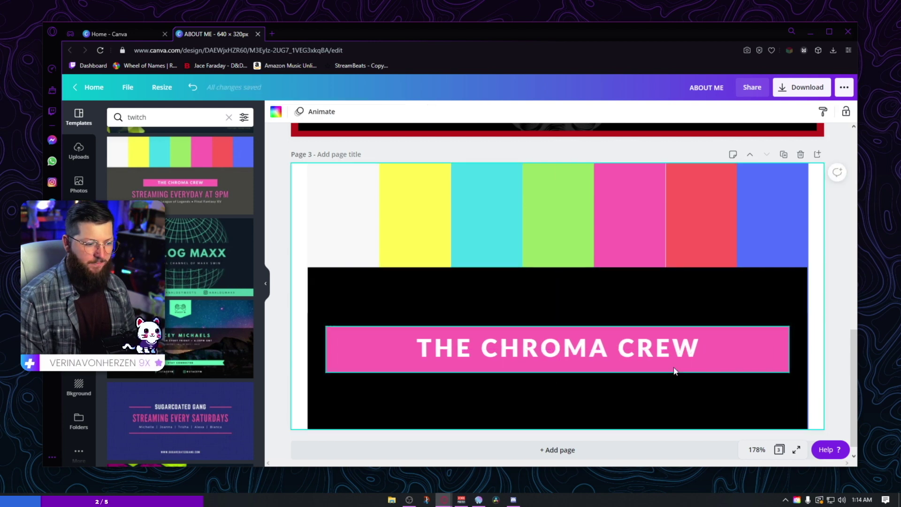
Step: Replace THE CHROMA CREW banner text with 'ABOUT ME'
{"action": "double_click", "coordinate": [635, 354]}
{"action": "left_click", "coordinate": [635, 355]}
{"action": "type", "text": "ABOUT ME"}
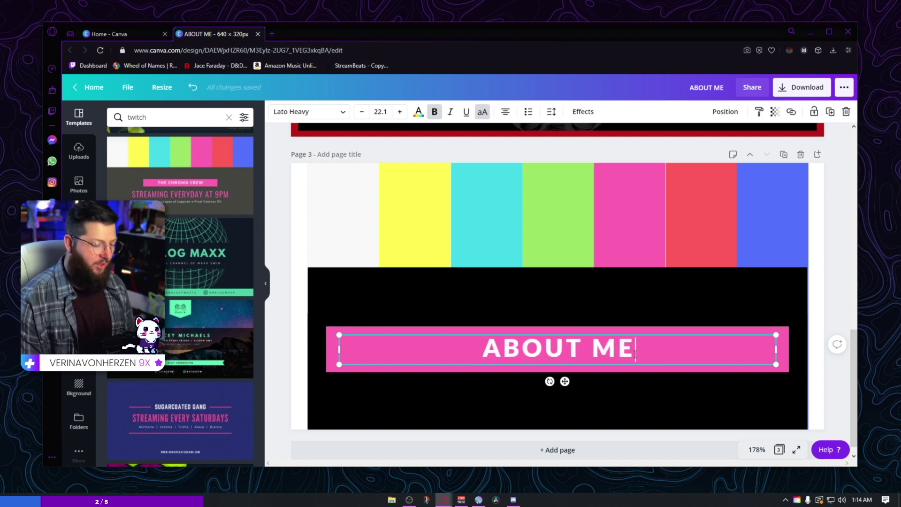
Step: Enlarge the ABOUT ME text to size 33.1 and recentre it on the pink bar
{"action": "key", "text": "ctrl+a"}
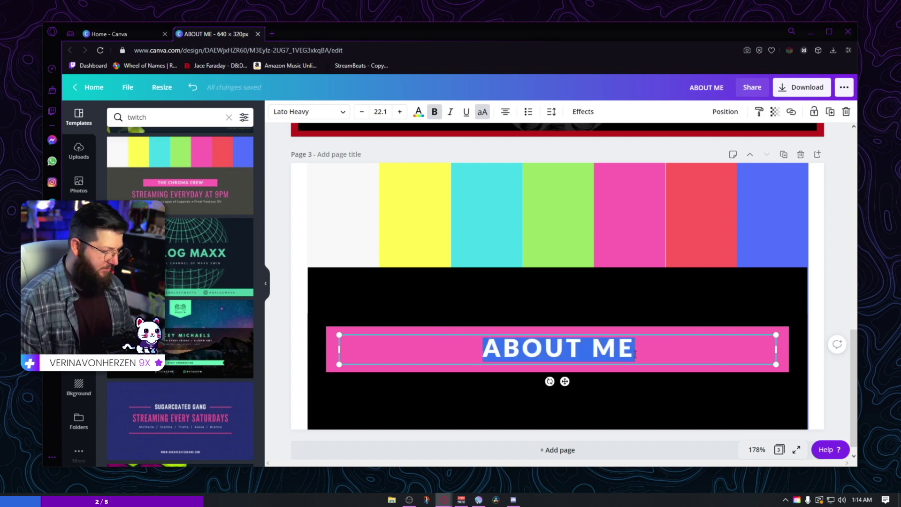
{"action": "left_click", "coordinate": [400, 113]}
{"action": "left_click", "coordinate": [400, 113]}
{"action": "left_click", "coordinate": [399, 113]}
{"action": "left_click", "coordinate": [399, 113]}
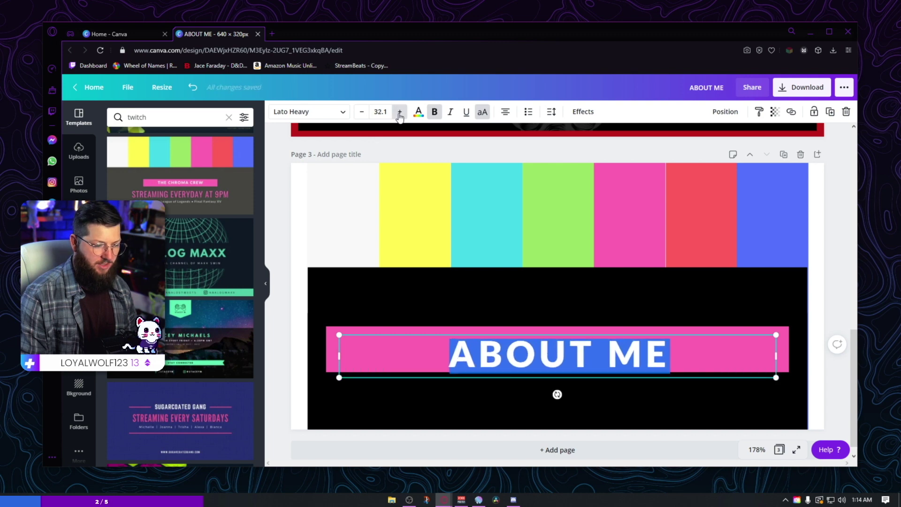
{"action": "left_click", "coordinate": [400, 114]}
{"action": "left_click_drag", "start_coordinate": [667, 353], "coordinate": [666, 346]}
{"action": "left_click", "coordinate": [833, 390]}
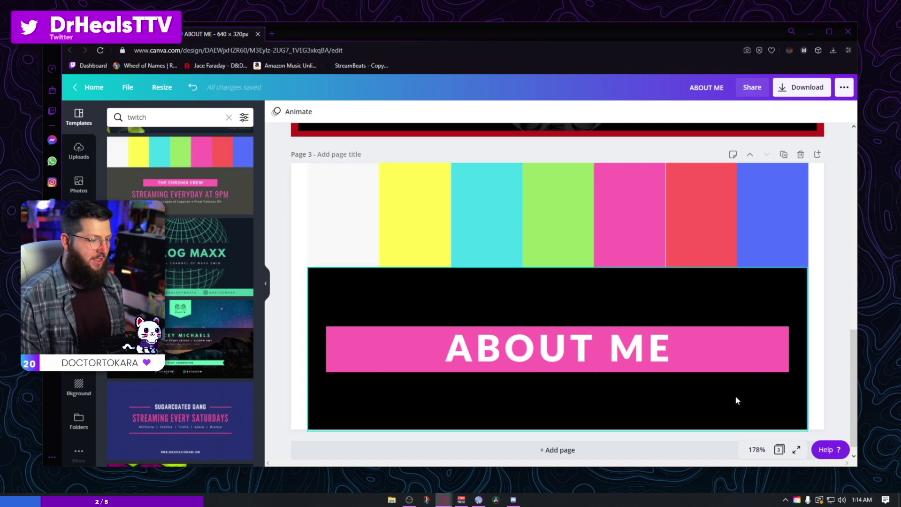
{"action": "scroll", "coordinate": [821, 380], "scroll_direction": "down", "scroll_amount": 1}
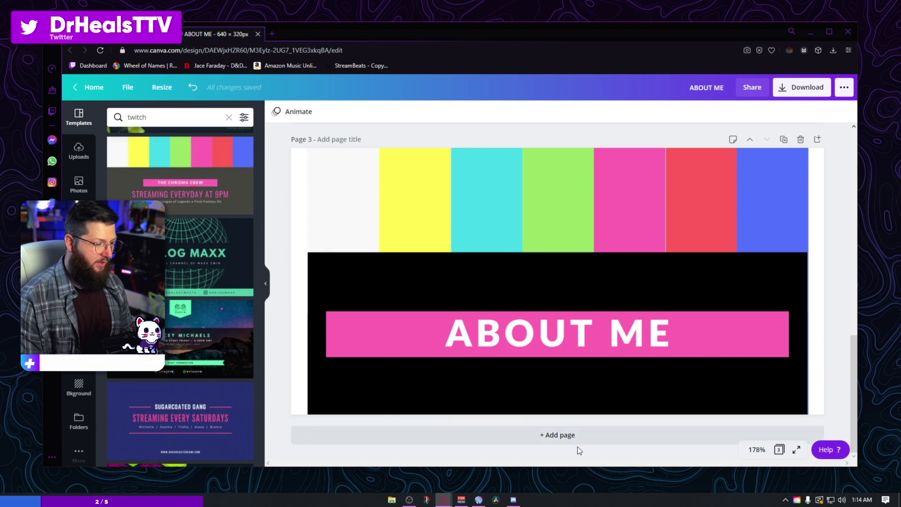
Step: Add a fourth page using the LEGO OFFLINE template
{"action": "left_click", "coordinate": [563, 435]}
{"action": "scroll", "coordinate": [207, 366], "scroll_direction": "down", "scroll_amount": 5}
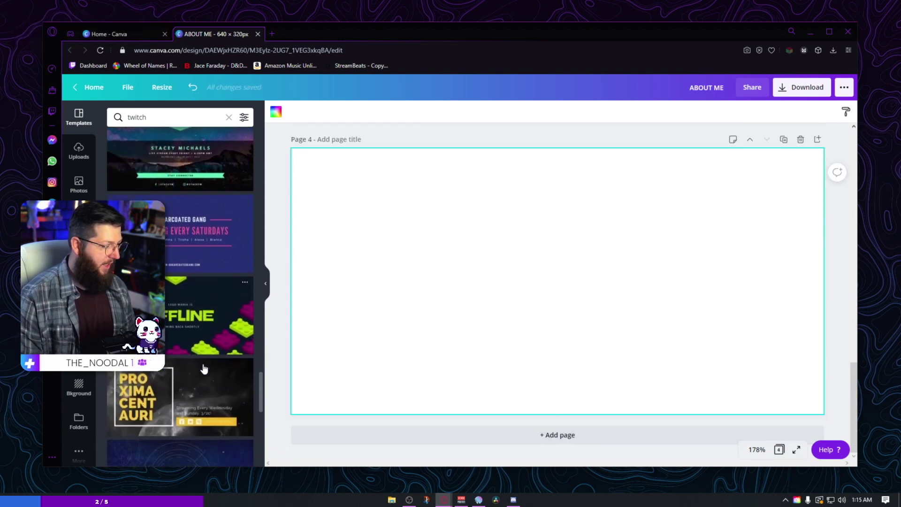
{"action": "scroll", "coordinate": [204, 366], "scroll_direction": "down", "scroll_amount": 2}
{"action": "scroll", "coordinate": [179, 281], "scroll_direction": "up", "scroll_amount": 1}
{"action": "left_click", "coordinate": [179, 254]}
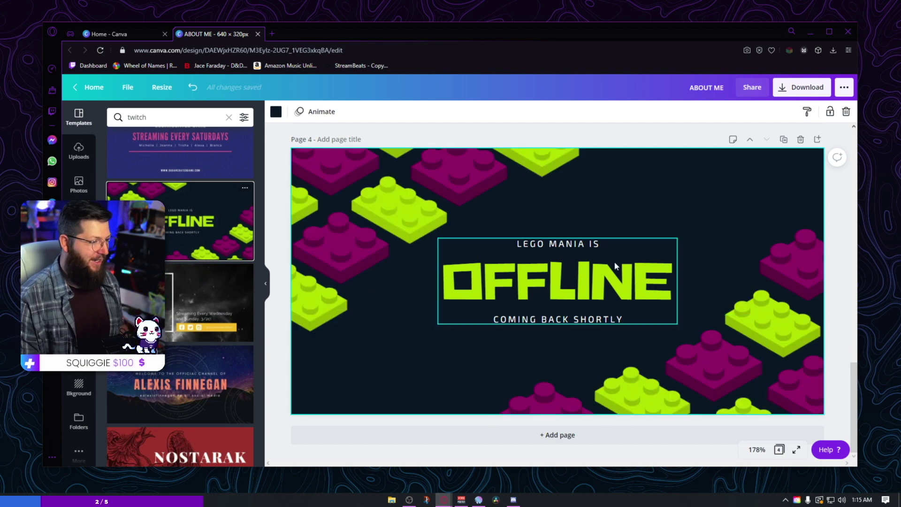
Step: Delete the LEGO MANIA IS and COMING BACK SHORTLY lines and retype OFFLINE as 'DISCORD' on one line
{"action": "left_click", "coordinate": [557, 244]}
{"action": "key", "text": "Delete"}
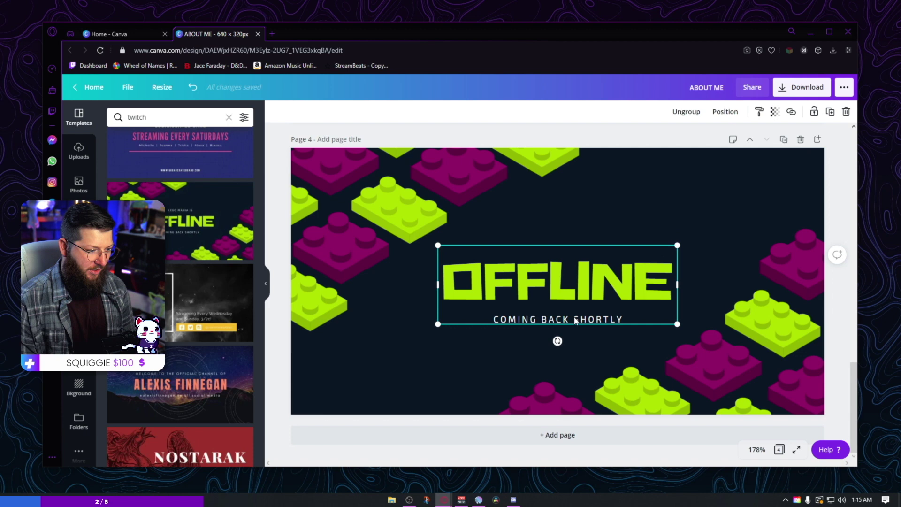
{"action": "left_click", "coordinate": [574, 319]}
{"action": "key", "text": "Delete"}
{"action": "double_click", "coordinate": [576, 289]}
{"action": "type", "text": "DISCORD"}
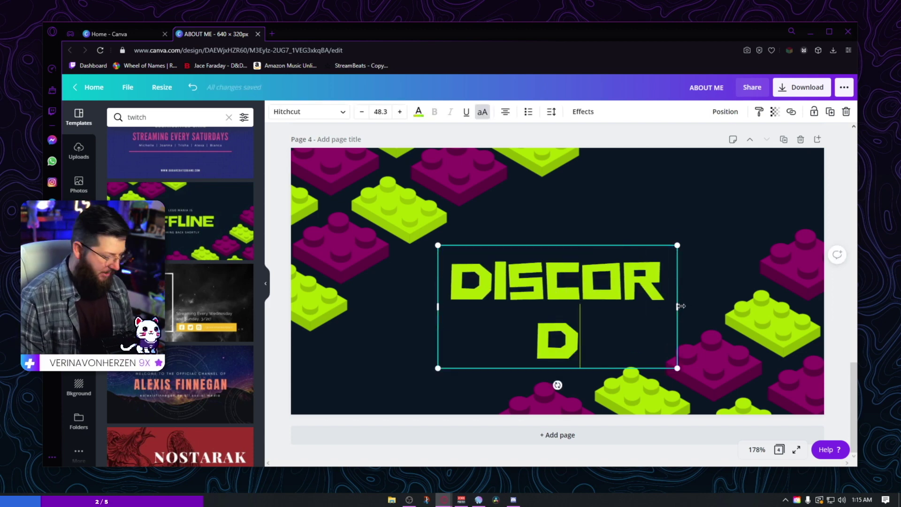
{"action": "left_click_drag", "start_coordinate": [681, 306], "coordinate": [717, 306]}
{"action": "left_click", "coordinate": [837, 316]}
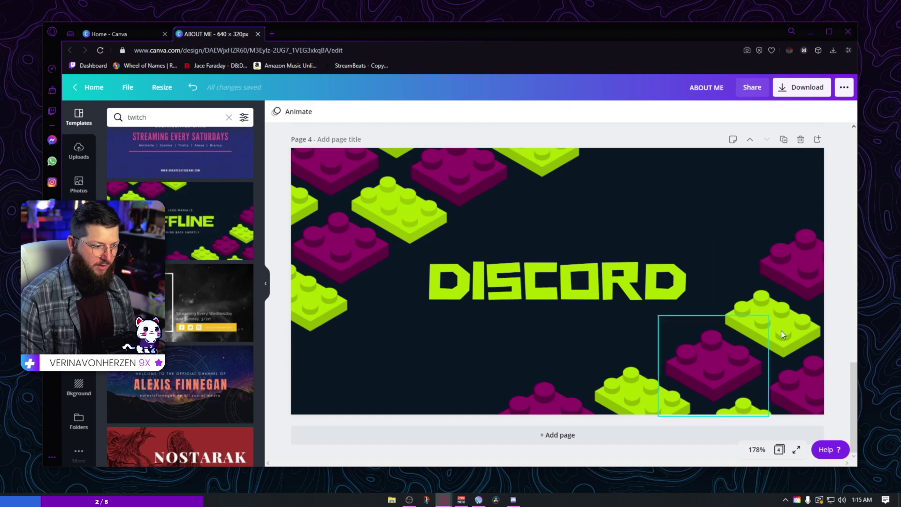
Step: Add a fifth page and browse the template list
{"action": "left_click", "coordinate": [563, 444]}
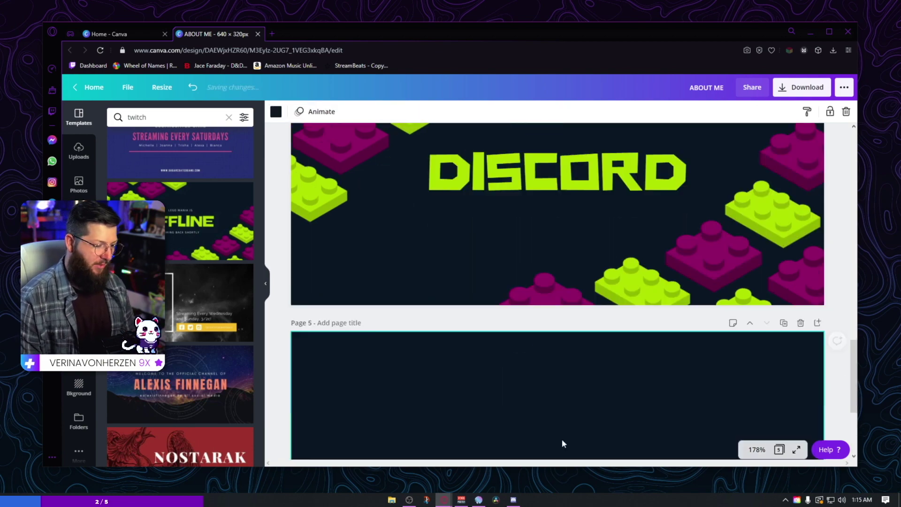
{"action": "scroll", "coordinate": [181, 305], "scroll_direction": "down", "scroll_amount": 5}
{"action": "scroll", "coordinate": [169, 351], "scroll_direction": "down", "scroll_amount": 1}
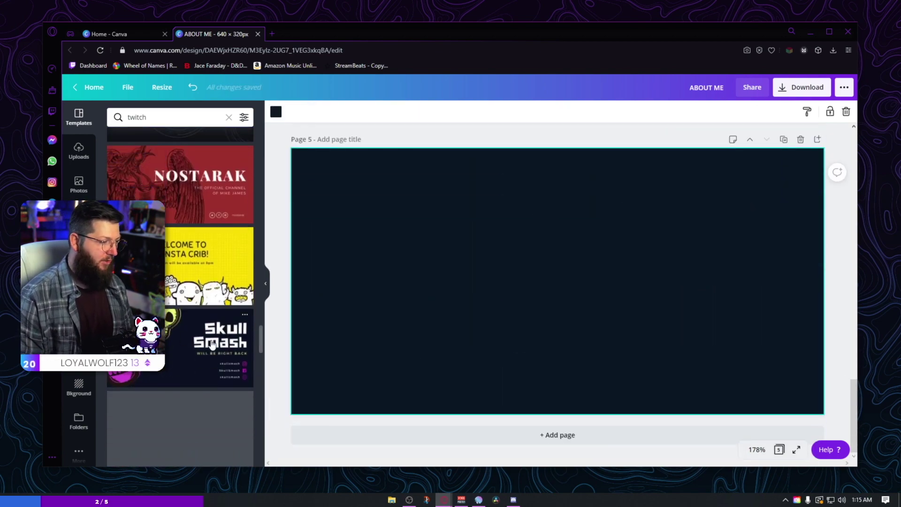
Step: Apply the Monsta Crib template, then delete its subtitle and every monster except the leftmost
{"action": "left_click", "coordinate": [209, 268]}
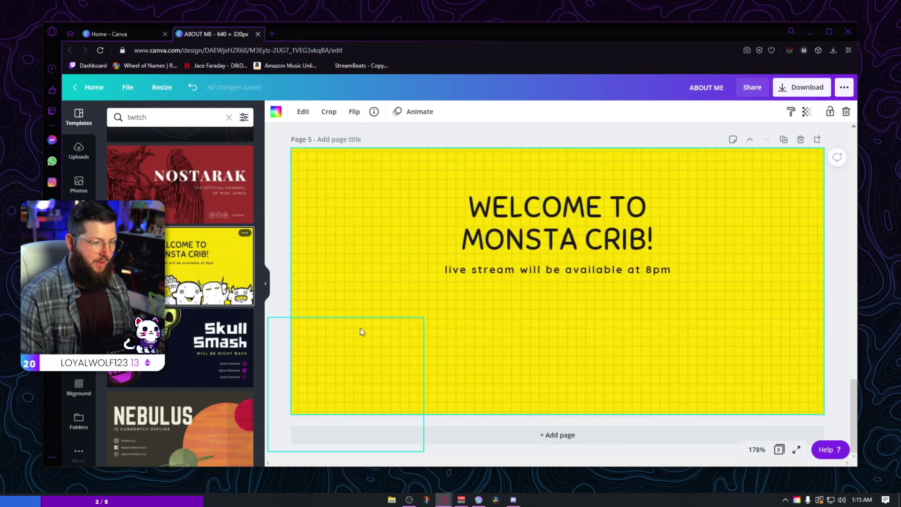
{"action": "left_click", "coordinate": [116, 117]}
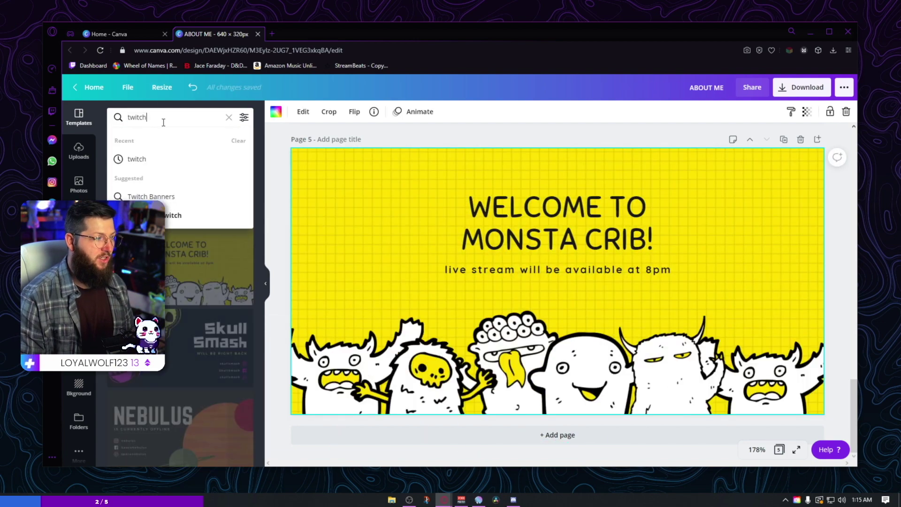
{"action": "left_click", "coordinate": [580, 269]}
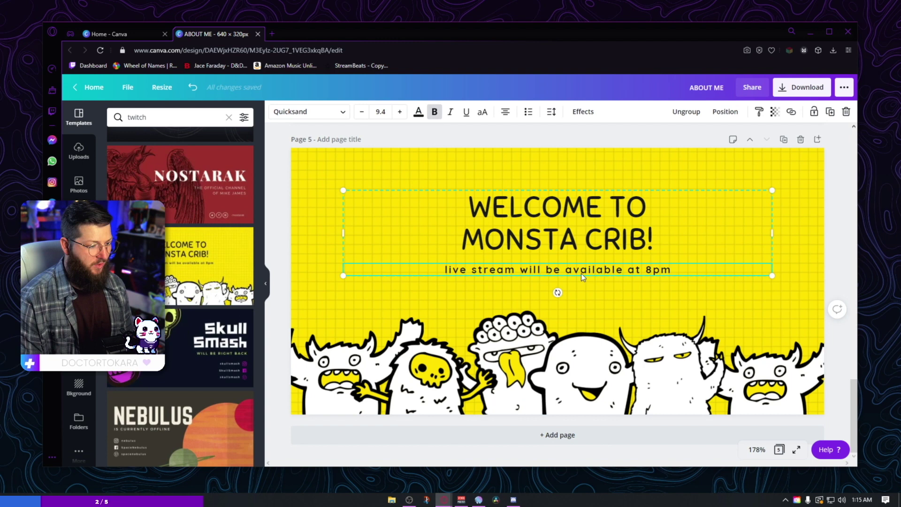
{"action": "key", "text": "Delete"}
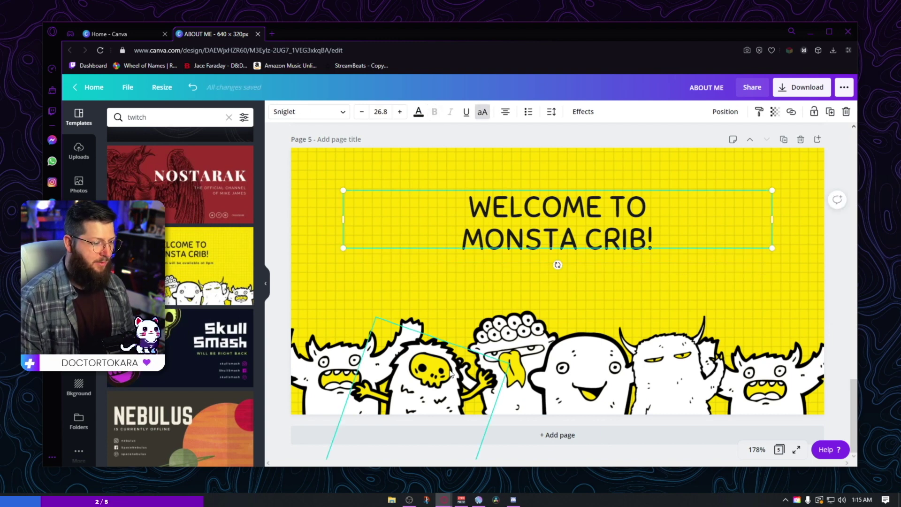
{"action": "left_click", "coordinate": [522, 331]}
{"action": "left_click", "coordinate": [582, 371], "text": "shift"}
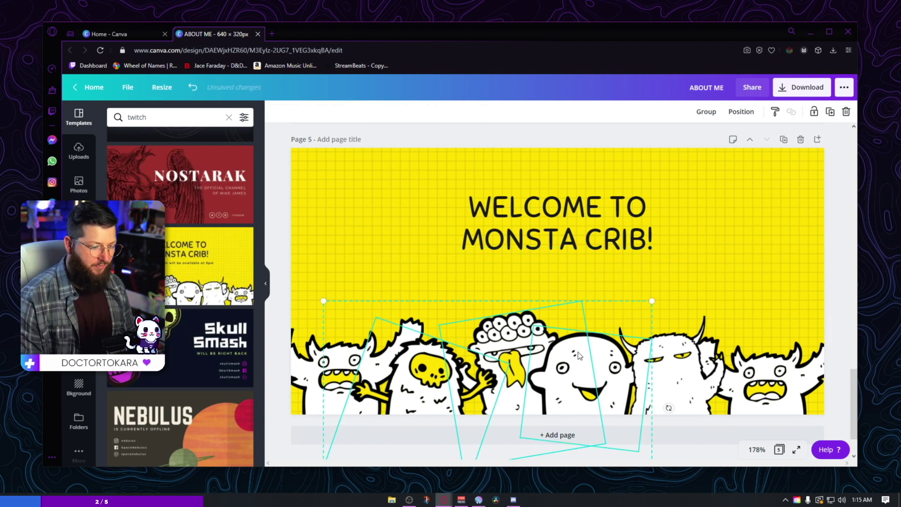
{"action": "left_click", "coordinate": [676, 371], "text": "shift"}
{"action": "left_click", "coordinate": [756, 373], "text": "shift"}
{"action": "key", "text": "Delete"}
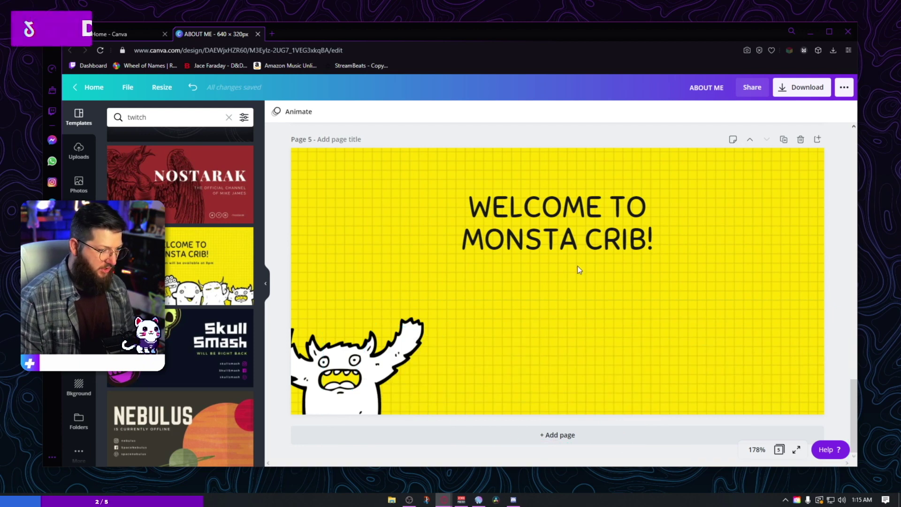
Step: Replace the two-line title with DISCORD at font size 70
{"action": "left_click", "coordinate": [595, 225]}
{"action": "triple_click", "coordinate": [595, 225]}
{"action": "key", "text": "ctrl+a"}
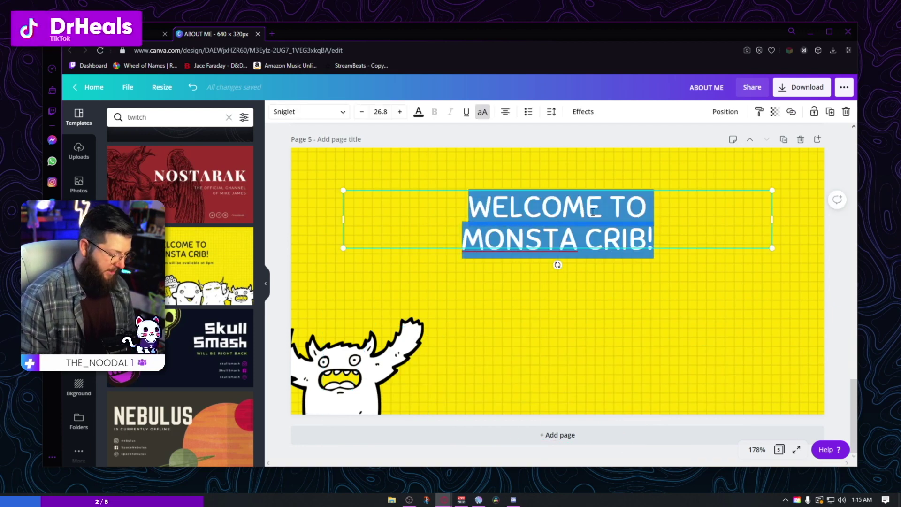
{"action": "type", "text": "DISCORD"}
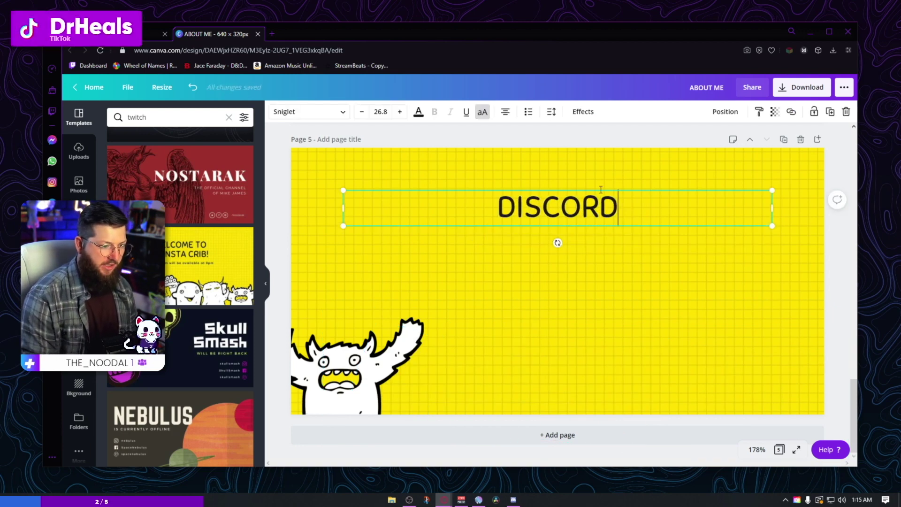
{"action": "key", "text": "ctrl+a"}
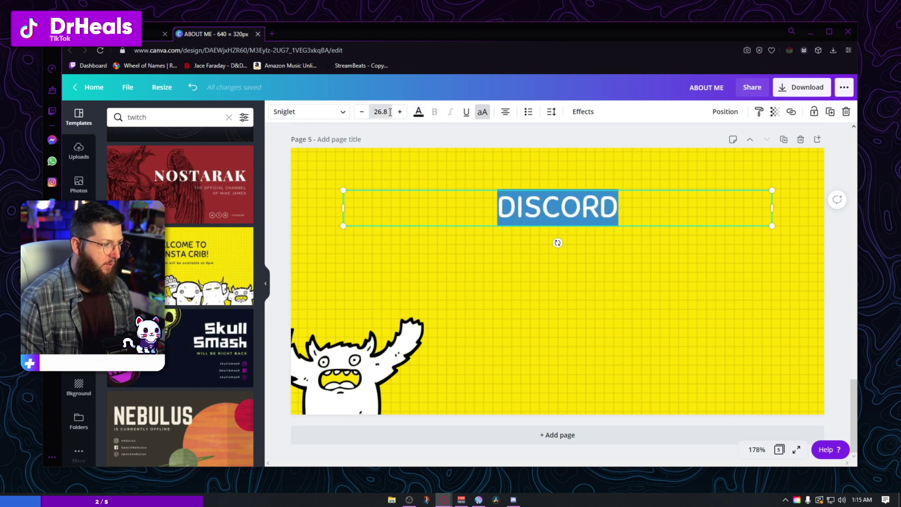
{"action": "double_click", "coordinate": [390, 112]}
{"action": "left_click", "coordinate": [387, 111]}
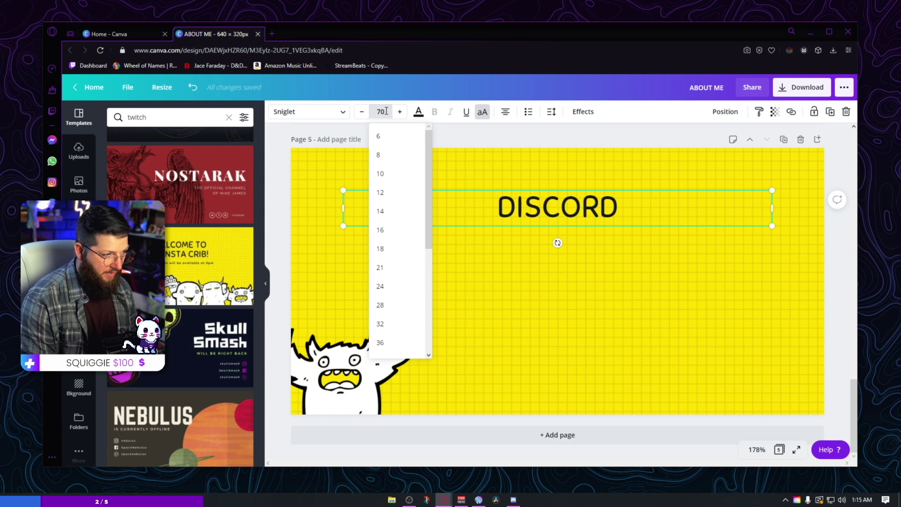
{"action": "key", "text": "Return"}
Step: Greatly enlarge the remaining monster on the left and shift DISCORD right and down beside it
{"action": "left_click", "coordinate": [824, 301]}
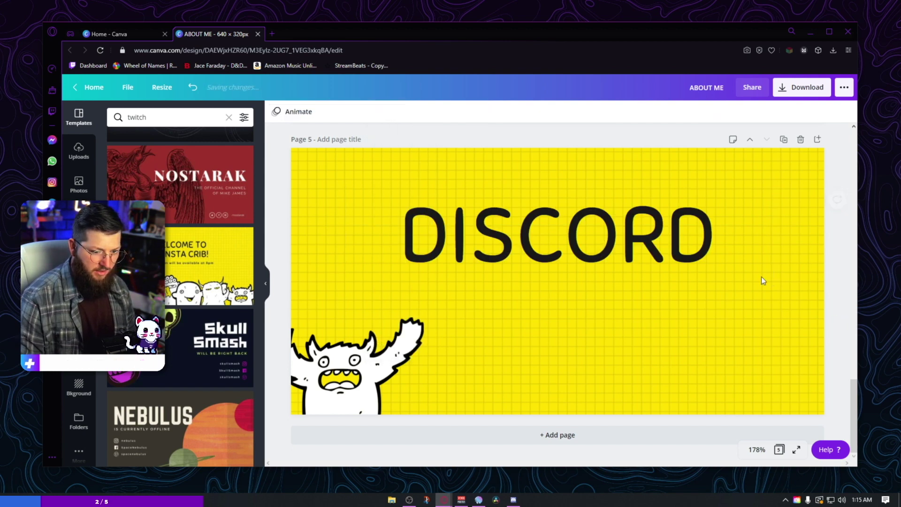
{"action": "left_click_drag", "start_coordinate": [646, 260], "coordinate": [716, 294]}
{"action": "left_click", "coordinate": [398, 367]}
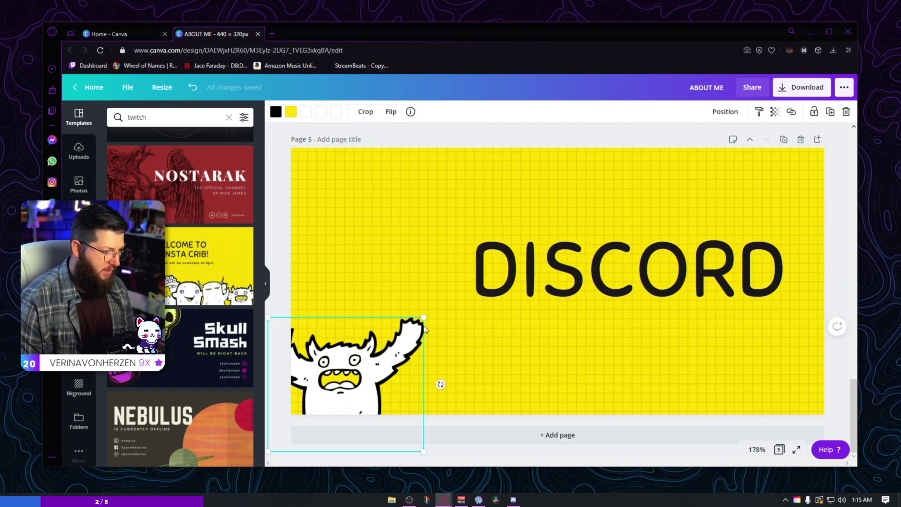
{"action": "left_click_drag", "start_coordinate": [424, 317], "coordinate": [624, 145]}
{"action": "left_click_drag", "start_coordinate": [543, 268], "coordinate": [488, 261]}
{"action": "left_click_drag", "start_coordinate": [598, 262], "coordinate": [627, 283]}
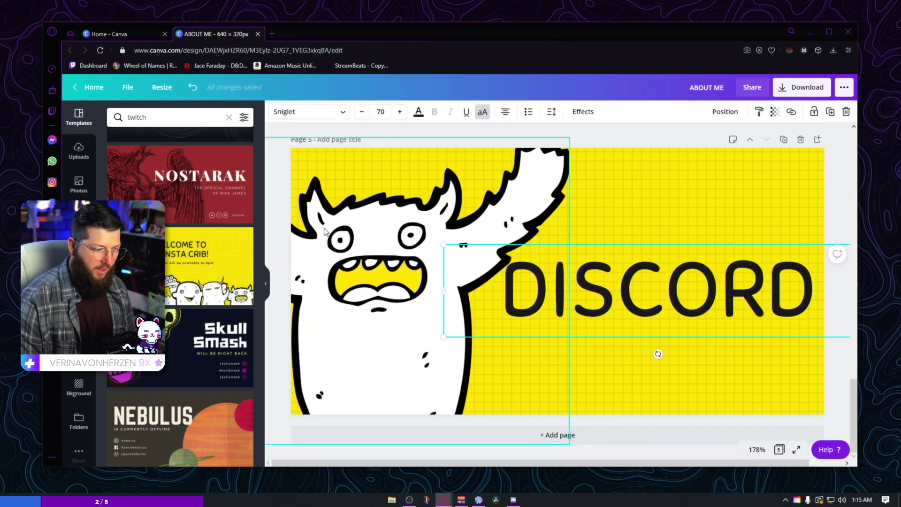
{"action": "left_click", "coordinate": [78, 215]}
{"action": "left_click", "coordinate": [162, 117]}
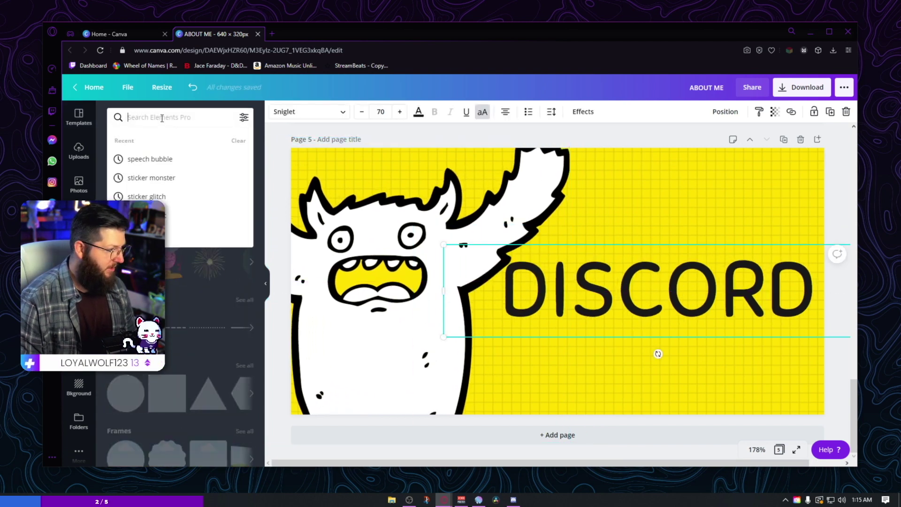
Step: Search elements for 'CHAT BUBBLE' and place an enlarged speech bubble over DISCORD
{"action": "type", "text": "CHAT BUBBLE"}
{"action": "key", "text": "Return"}
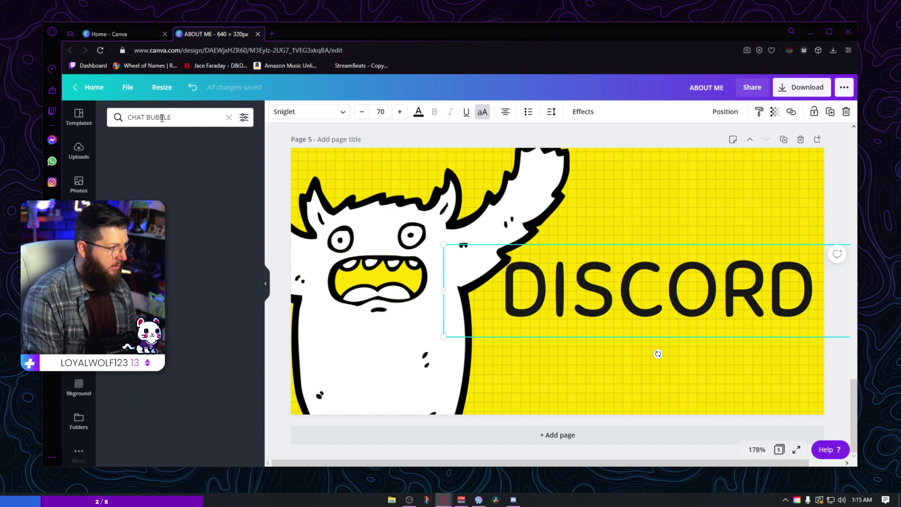
{"action": "left_click_drag", "start_coordinate": [182, 230], "coordinate": [547, 306]}
{"action": "left_click_drag", "start_coordinate": [613, 244], "coordinate": [763, 128]}
{"action": "left_click_drag", "start_coordinate": [720, 217], "coordinate": [728, 214]}
Step: Shrink the monster, move the bubble up beside it, and colour the bubble white
{"action": "left_click", "coordinate": [586, 291]}
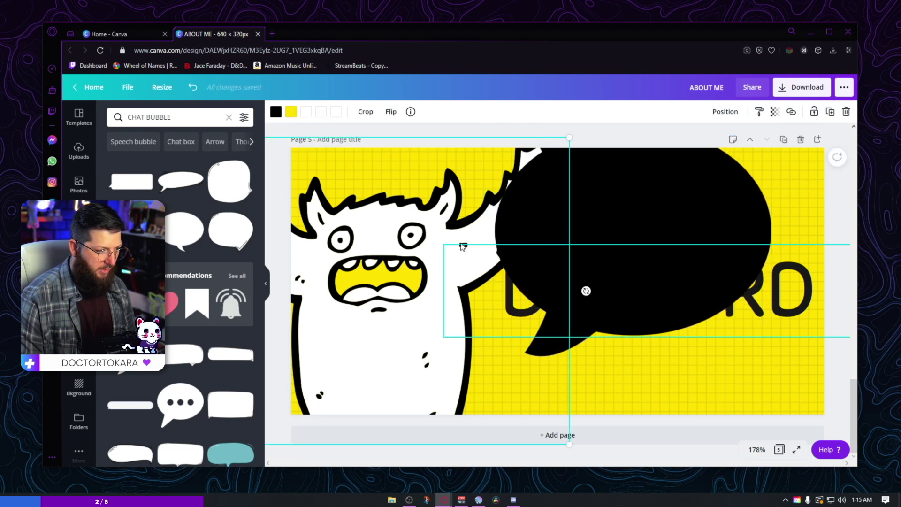
{"action": "left_click_drag", "start_coordinate": [569, 137], "coordinate": [510, 201]}
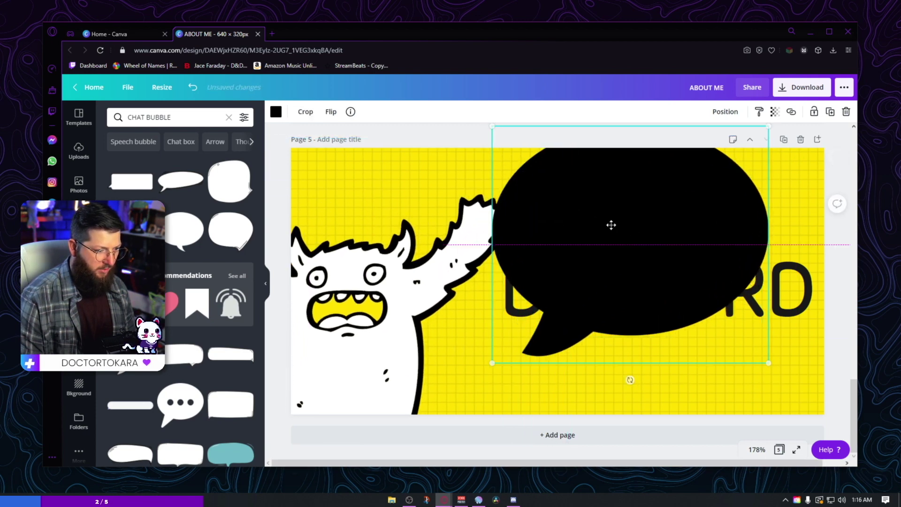
{"action": "left_click_drag", "start_coordinate": [633, 235], "coordinate": [584, 214]}
{"action": "left_click", "coordinate": [276, 112]}
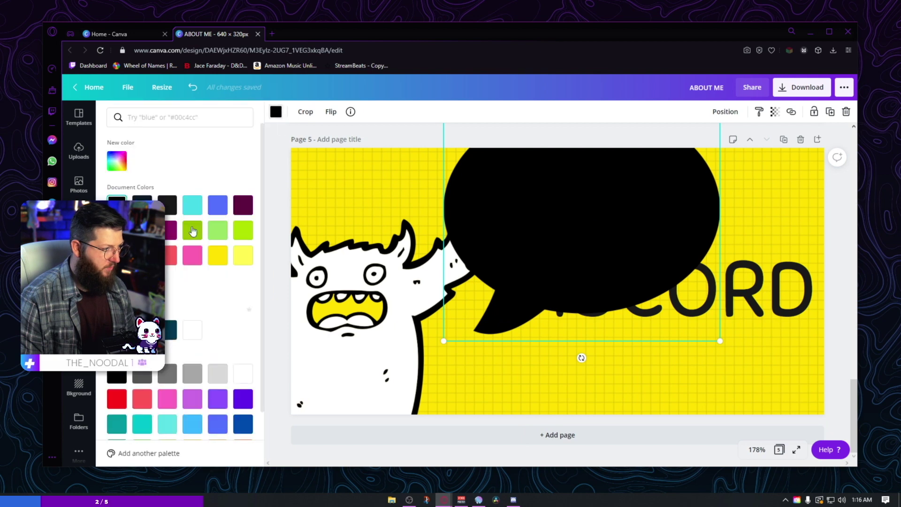
{"action": "left_click", "coordinate": [192, 330]}
Step: Set DISCORD to size 50, bring it forward, and move it inside the bubble
{"action": "left_click", "coordinate": [717, 319]}
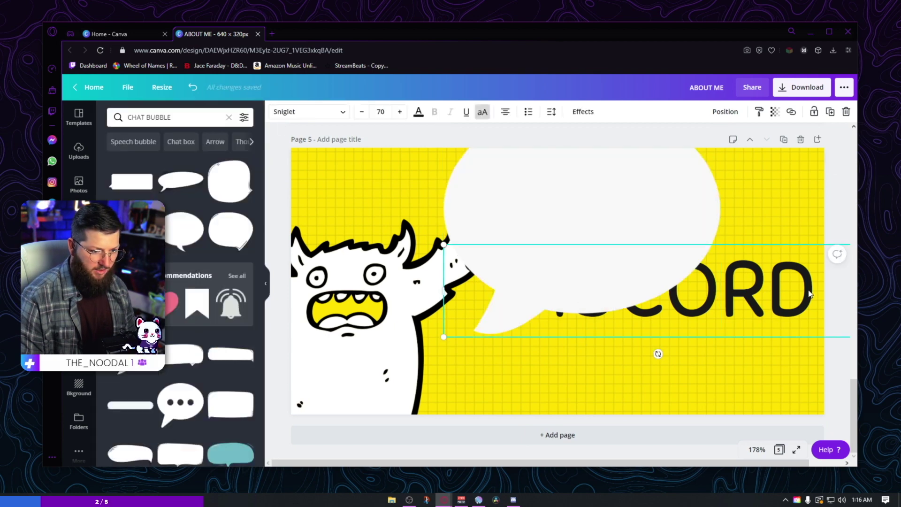
{"action": "left_click", "coordinate": [384, 112]}
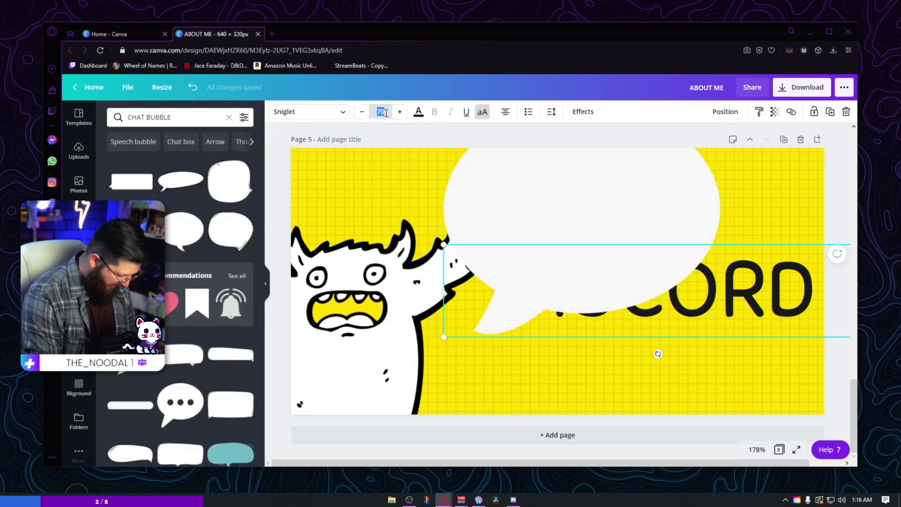
{"action": "type", "text": "50"}
{"action": "key", "text": "Return"}
{"action": "left_click", "coordinate": [725, 111]}
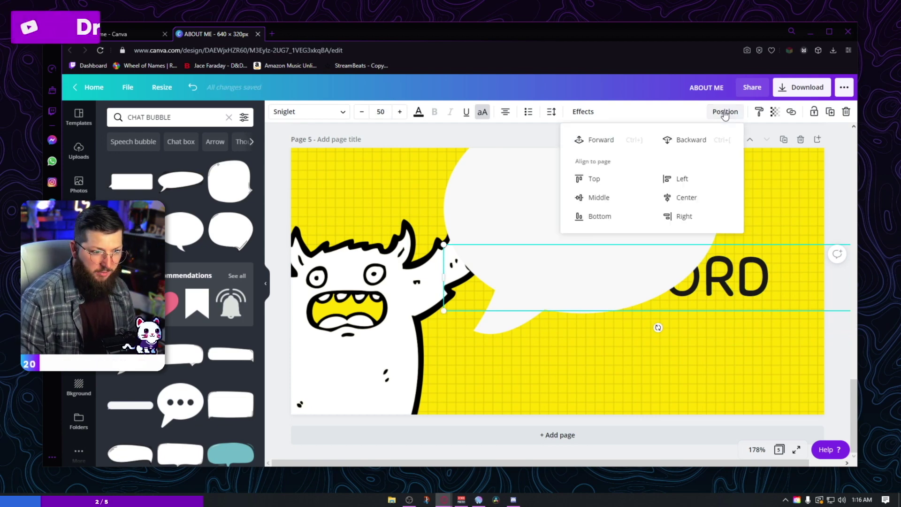
{"action": "left_click", "coordinate": [606, 141]}
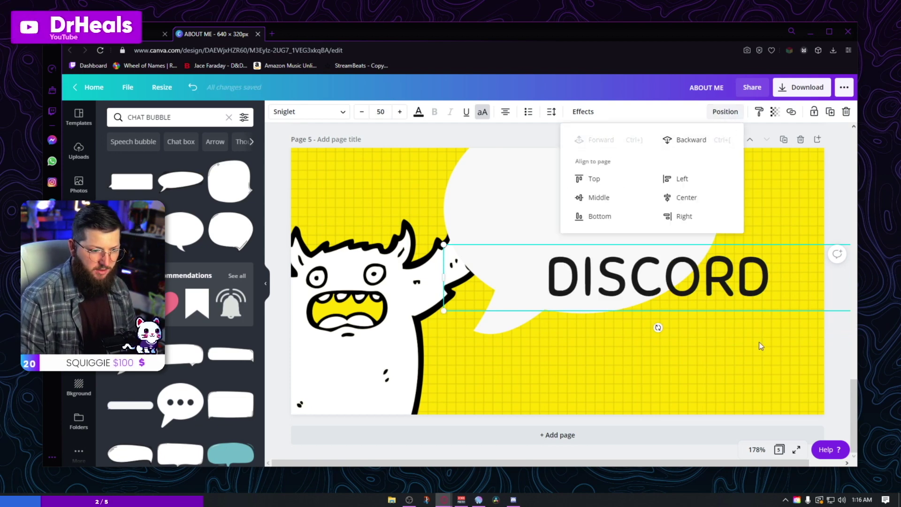
{"action": "left_click_drag", "start_coordinate": [727, 275], "coordinate": [650, 216]}
Step: Slide the row of monsters up into the page's lower half
{"action": "left_click", "coordinate": [626, 301]}
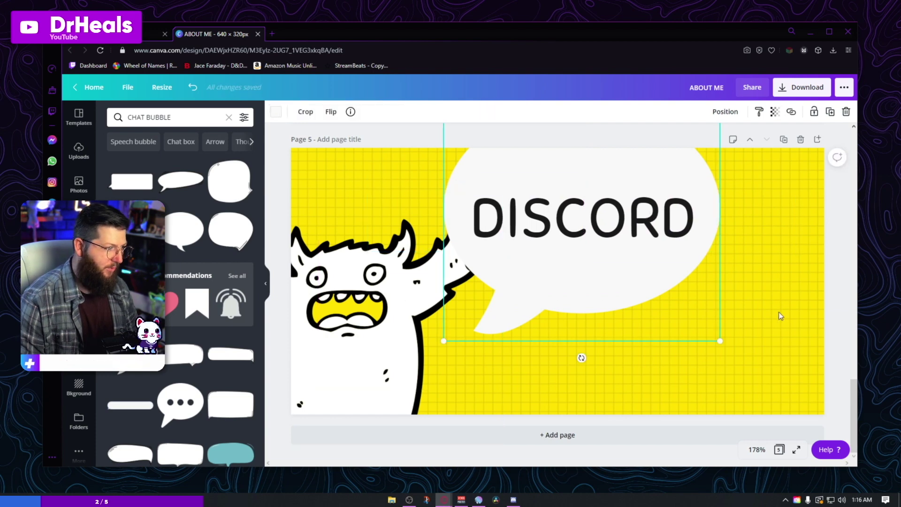
{"action": "left_click", "coordinate": [844, 323]}
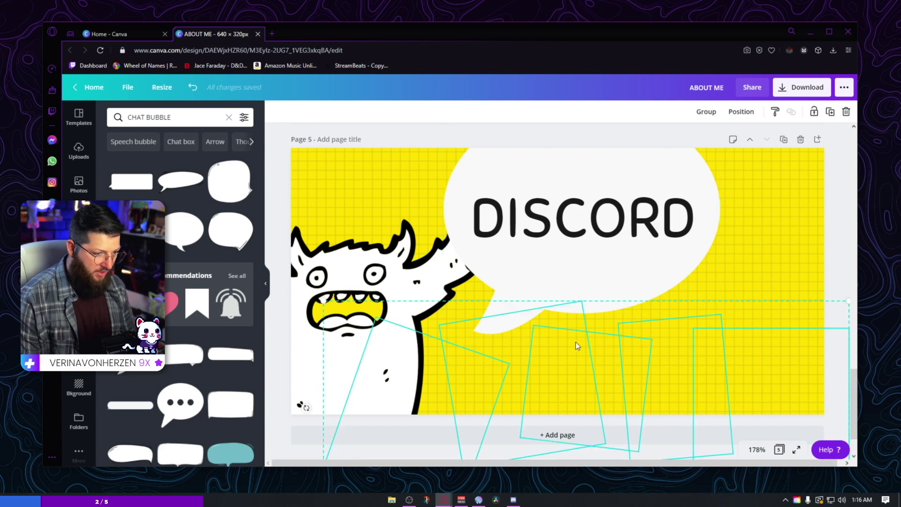
{"action": "left_click_drag", "start_coordinate": [576, 342], "coordinate": [612, 371]}
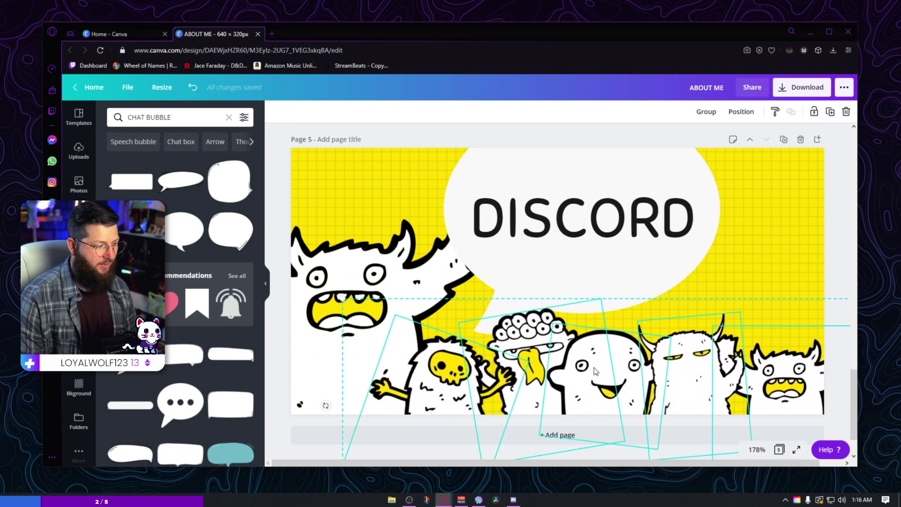
{"action": "left_click", "coordinate": [835, 264]}
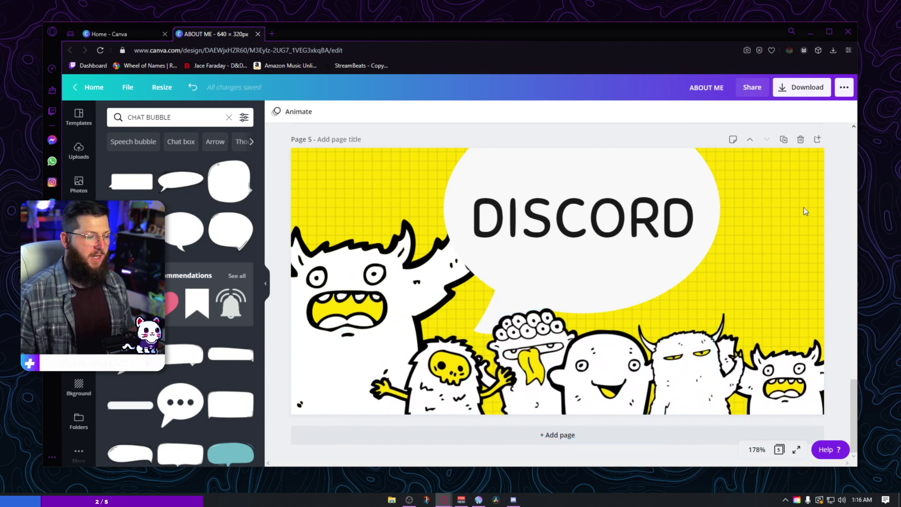
Step: Add a blank sixth page and browse the template library
{"action": "left_click", "coordinate": [544, 436]}
{"action": "left_click", "coordinate": [79, 117]}
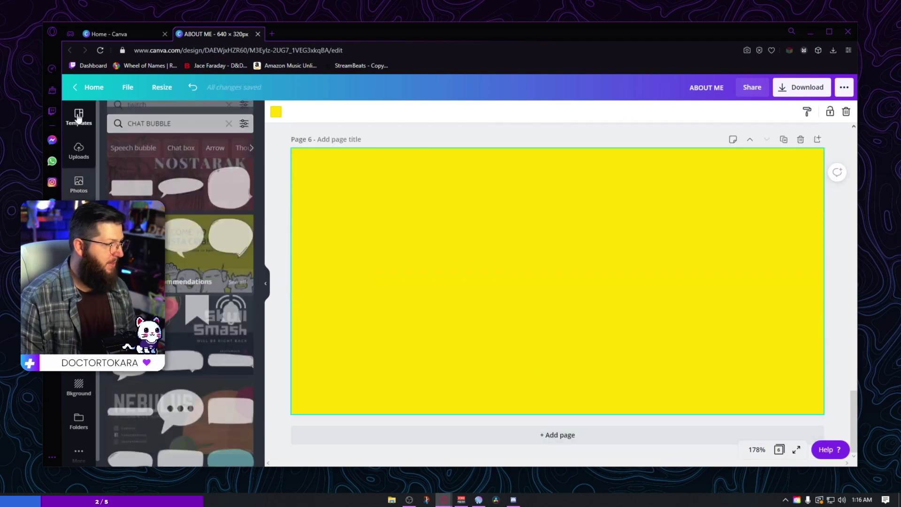
{"action": "scroll", "coordinate": [192, 300], "scroll_direction": "down", "scroll_amount": 10}
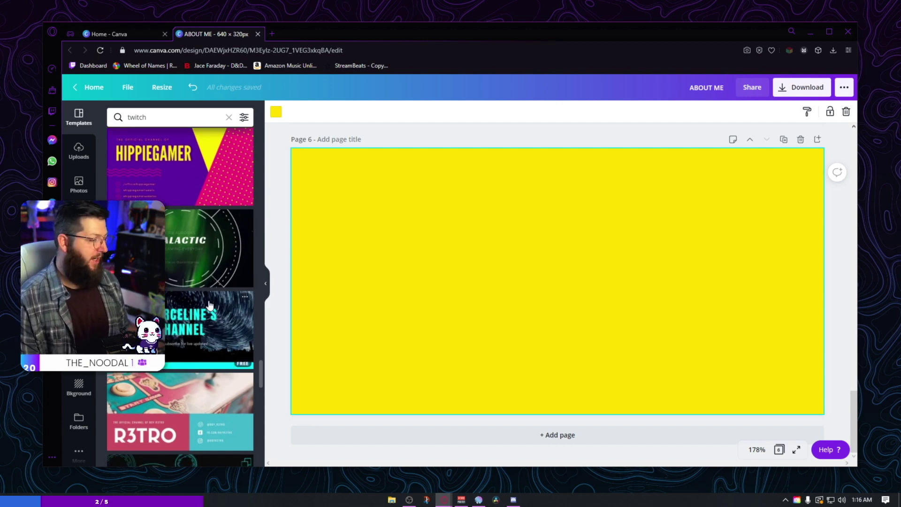
{"action": "scroll", "coordinate": [211, 292], "scroll_direction": "down", "scroll_amount": 5}
{"action": "scroll", "coordinate": [220, 356], "scroll_direction": "down", "scroll_amount": 1}
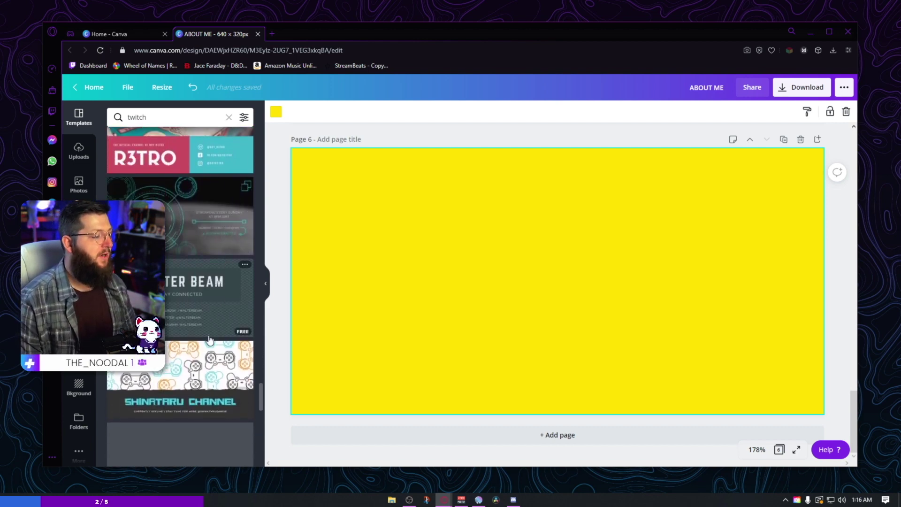
Step: Search the templates for 'minimal' and scroll through the results
{"action": "left_click", "coordinate": [198, 118]}
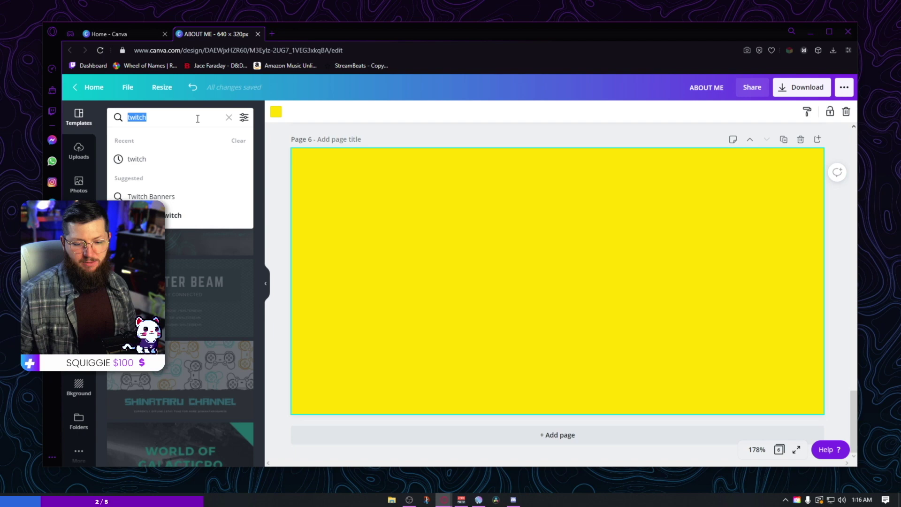
{"action": "type", "text": "minimal"}
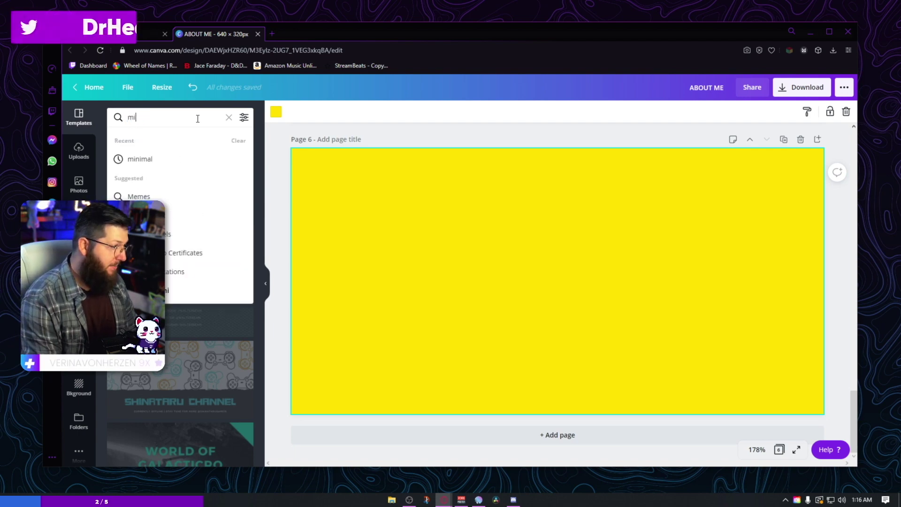
{"action": "key", "text": "Return"}
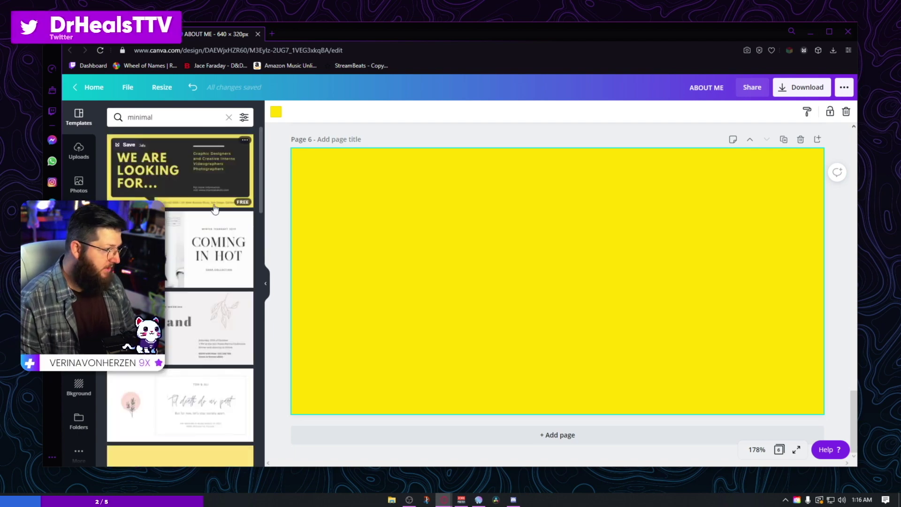
{"action": "scroll", "coordinate": [193, 298], "scroll_direction": "down", "scroll_amount": 10}
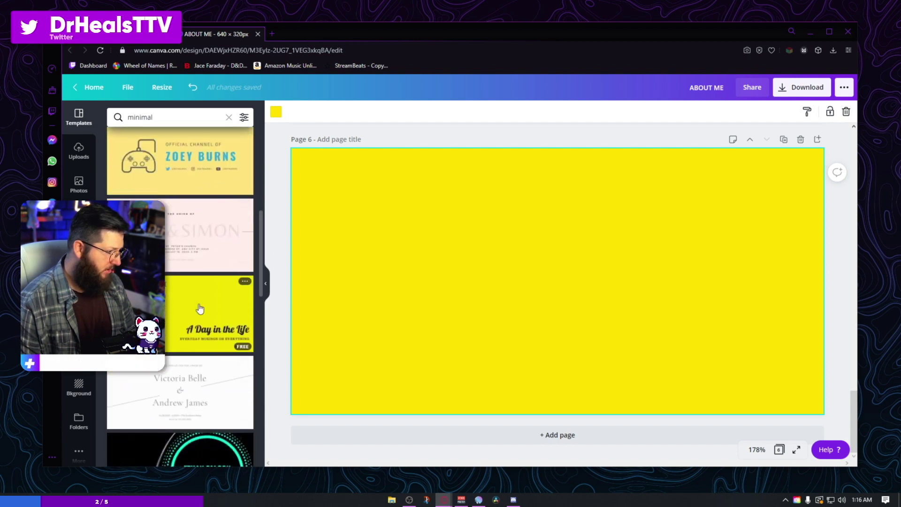
Step: Apply the A Day in the Life template and delete its EVERYDAY MUSINGS and Read more. texts
{"action": "left_click", "coordinate": [200, 308]}
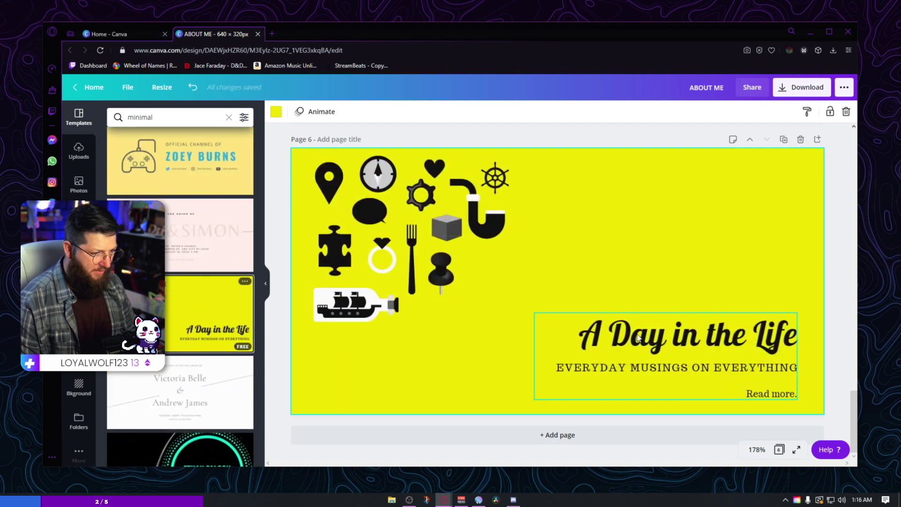
{"action": "left_click", "coordinate": [680, 371]}
{"action": "left_click", "coordinate": [681, 370]}
{"action": "key", "text": "Delete"}
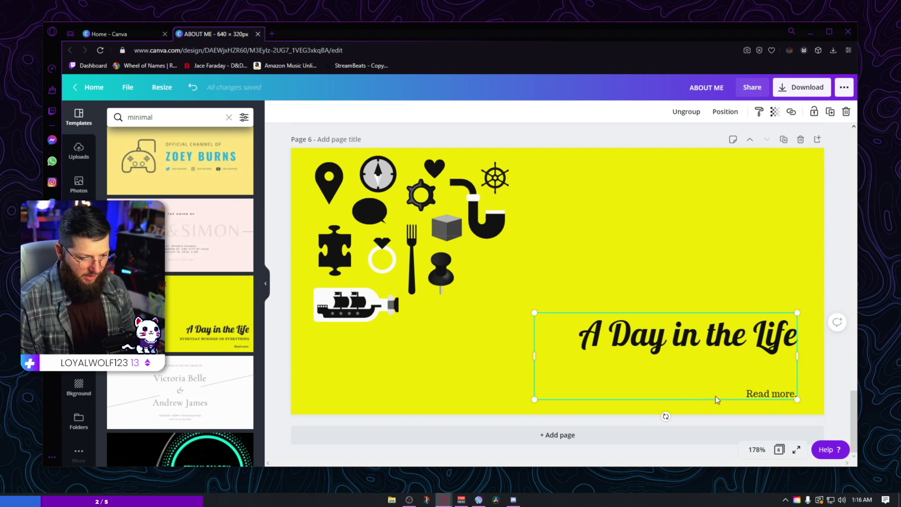
{"action": "left_click", "coordinate": [758, 395]}
{"action": "key", "text": "Delete"}
Step: Move the title left and up and retype it as 'About Me'
{"action": "left_click_drag", "start_coordinate": [700, 343], "coordinate": [602, 331]}
{"action": "double_click", "coordinate": [595, 325]}
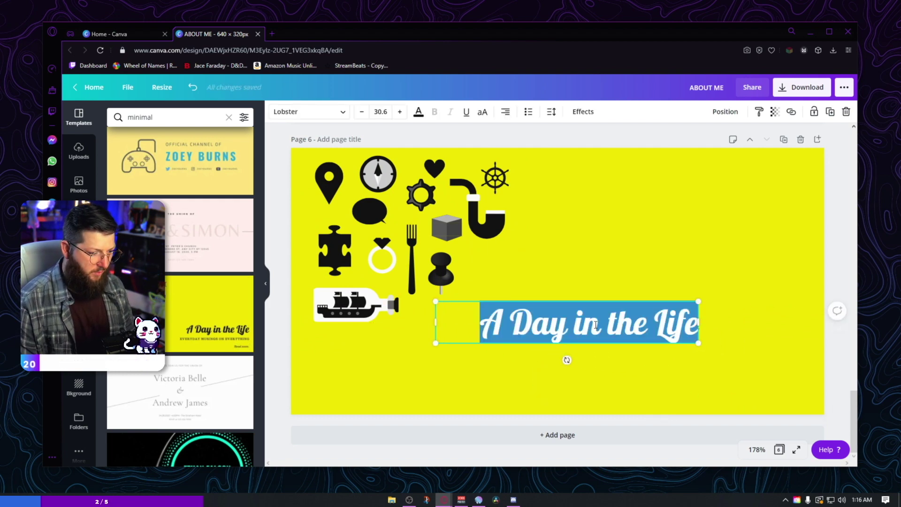
{"action": "type", "text": "about"}
{"action": "key", "text": "BackSpace"}
{"action": "key", "text": "BackSpace"}
{"action": "key", "text": "BackSpace"}
{"action": "key", "text": "BackSpace"}
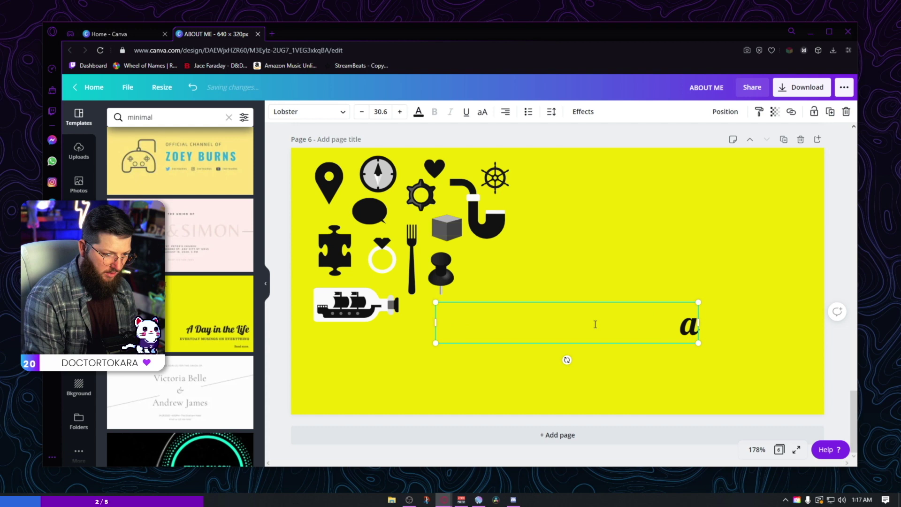
{"action": "type", "text": "bout Me"}
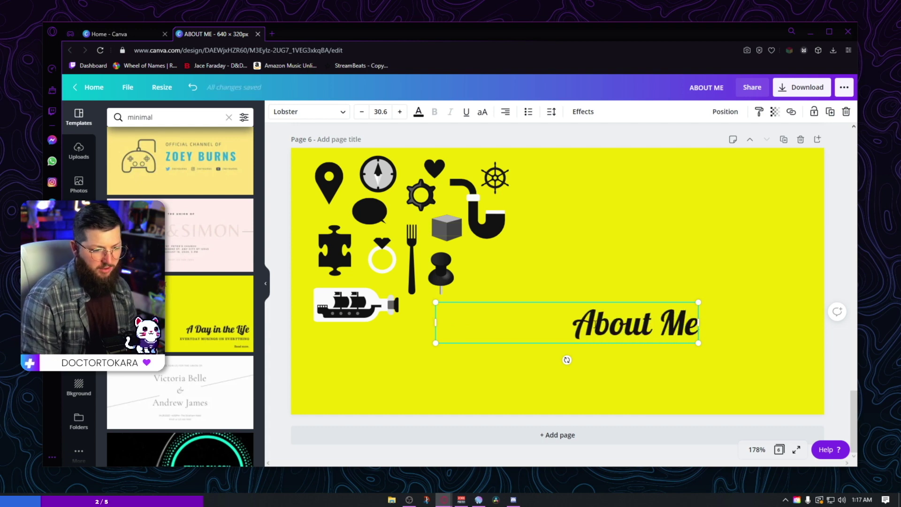
Step: Set the About Me text to font size 50 and move it right and up
{"action": "triple_click", "coordinate": [598, 312]}
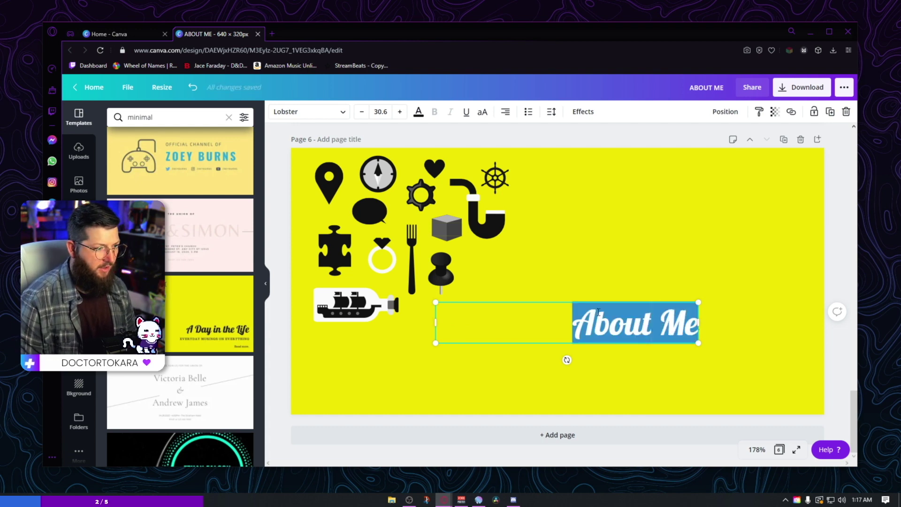
{"action": "left_click", "coordinate": [400, 111]}
{"action": "left_click", "coordinate": [400, 111]}
{"action": "left_click", "coordinate": [400, 111]}
{"action": "left_click", "coordinate": [400, 111]}
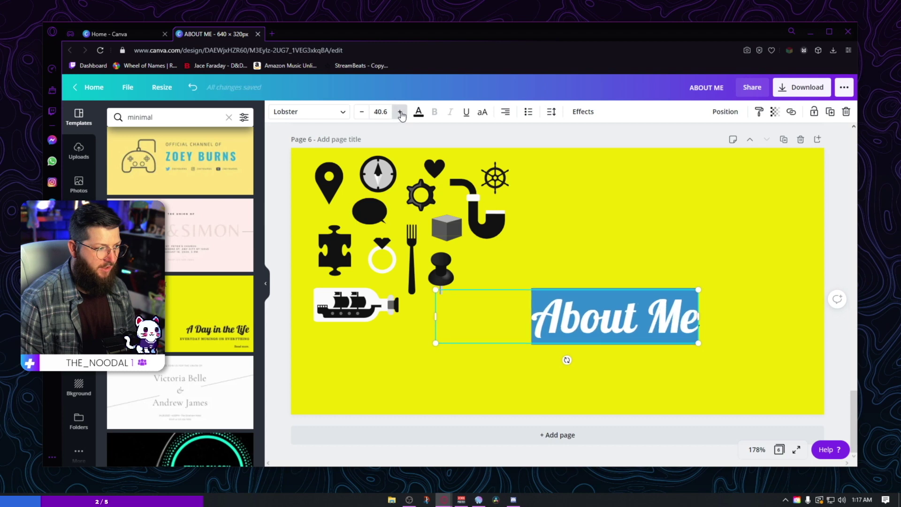
{"action": "left_click", "coordinate": [400, 112]}
{"action": "left_click", "coordinate": [378, 111]}
{"action": "type", "text": "50"}
{"action": "key", "text": "Return"}
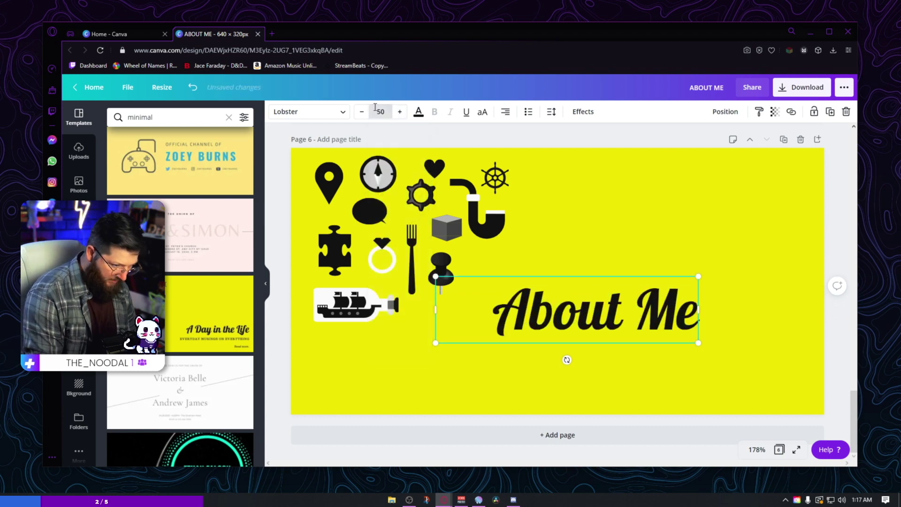
{"action": "double_click", "coordinate": [626, 315]}
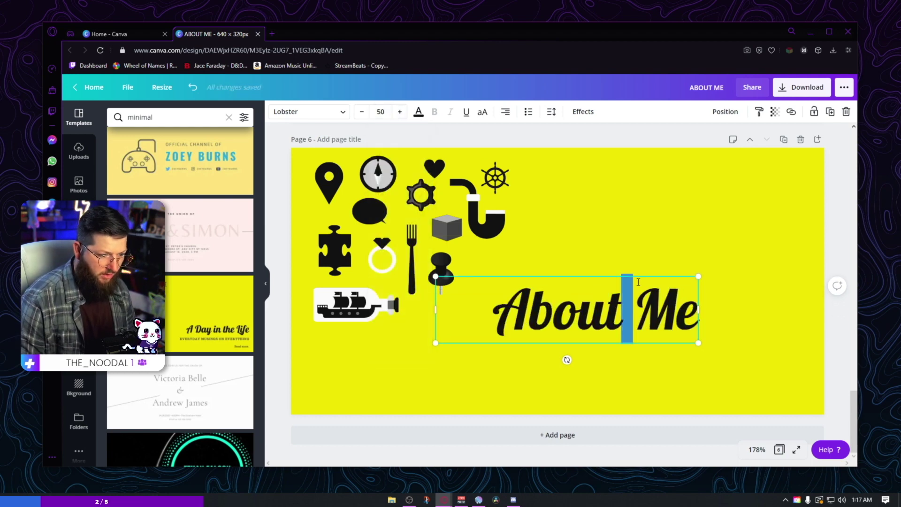
{"action": "left_click", "coordinate": [849, 358]}
{"action": "left_click_drag", "start_coordinate": [638, 313], "coordinate": [707, 288]}
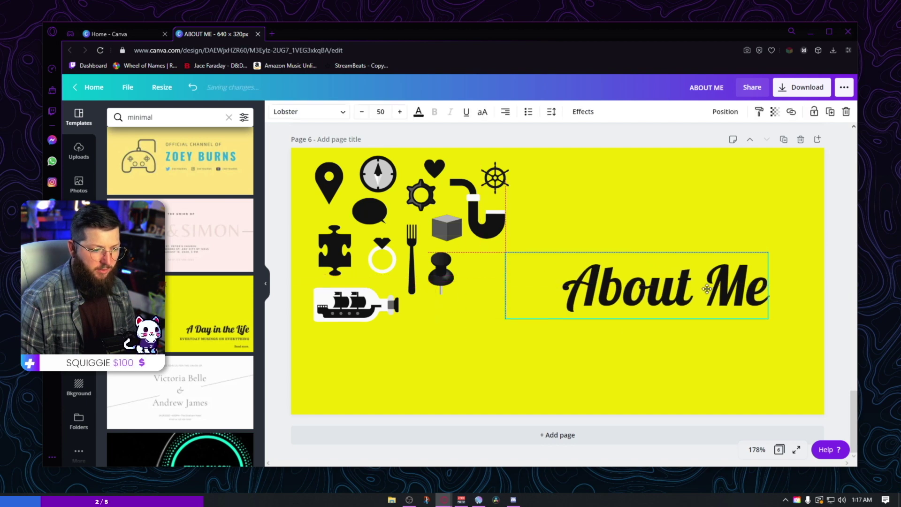
{"action": "left_click", "coordinate": [841, 342]}
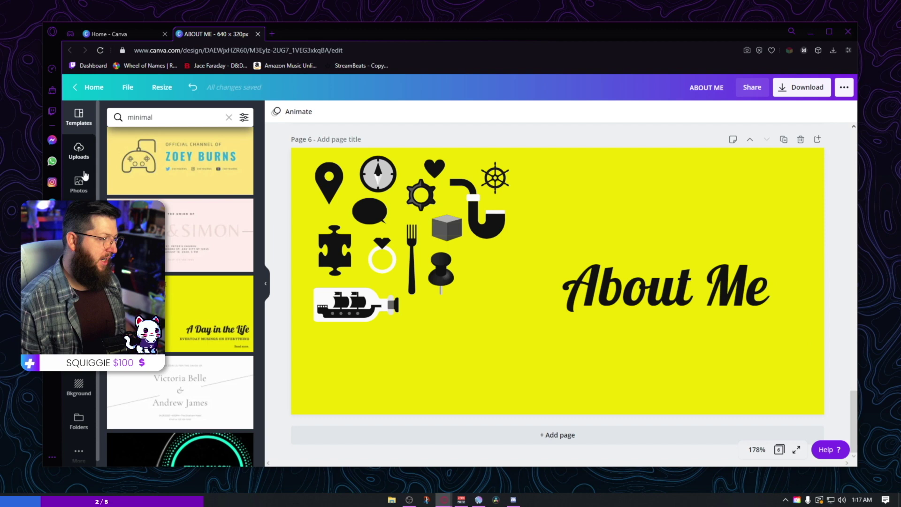
Step: Add a seventh page and give it a black background
{"action": "scroll", "coordinate": [200, 242], "scroll_direction": "down", "scroll_amount": 4}
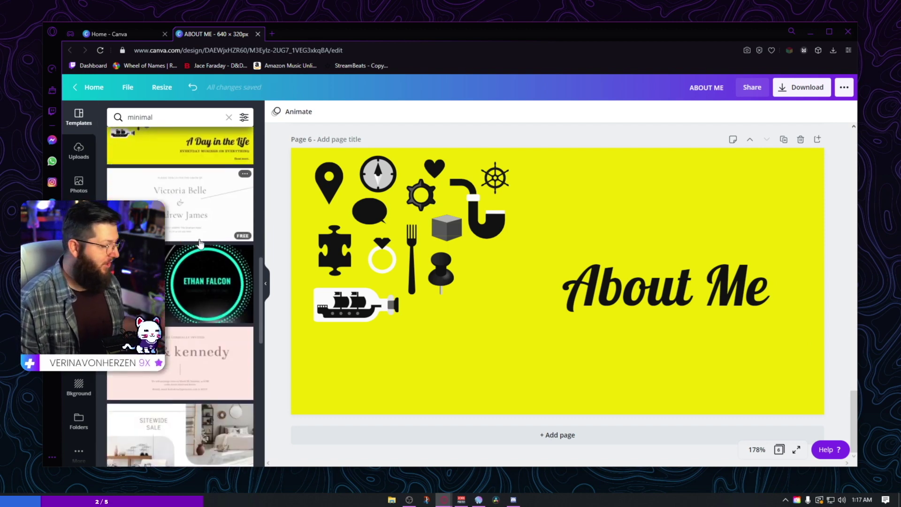
{"action": "scroll", "coordinate": [206, 263], "scroll_direction": "down", "scroll_amount": 5}
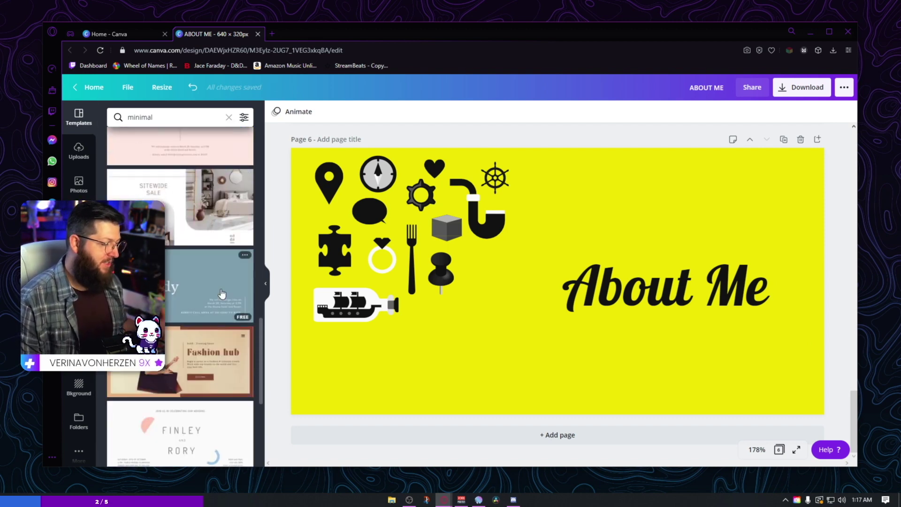
{"action": "scroll", "coordinate": [213, 272], "scroll_direction": "down", "scroll_amount": 2}
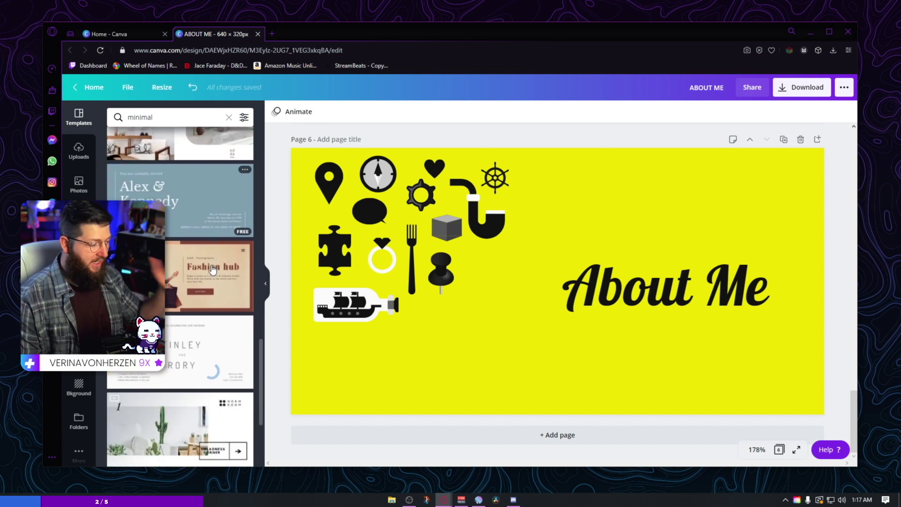
{"action": "scroll", "coordinate": [212, 269], "scroll_direction": "down", "scroll_amount": 3}
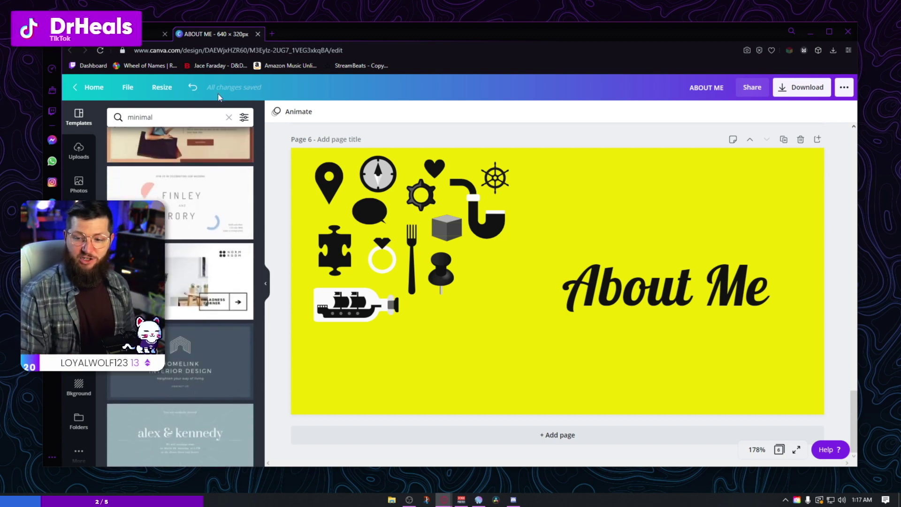
{"action": "left_click", "coordinate": [569, 438]}
{"action": "left_click", "coordinate": [277, 112]}
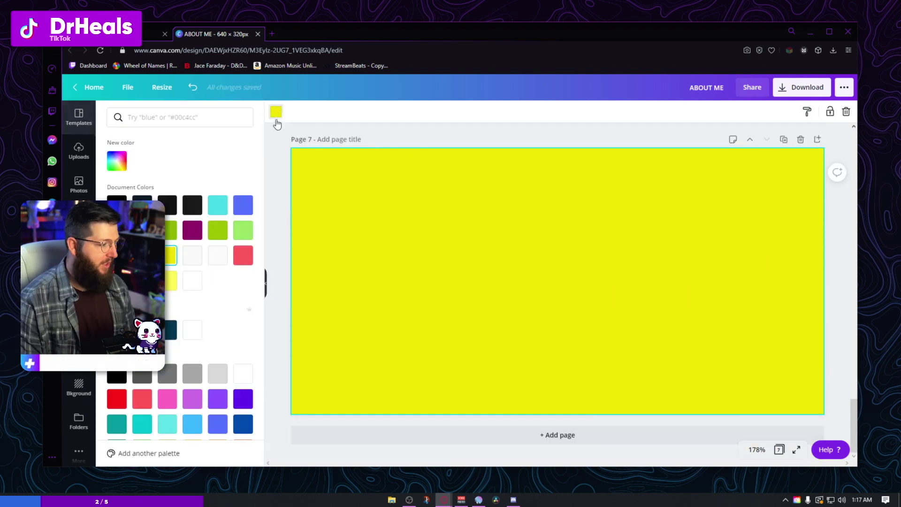
{"action": "left_click", "coordinate": [168, 205]}
{"action": "left_click", "coordinate": [381, 128]}
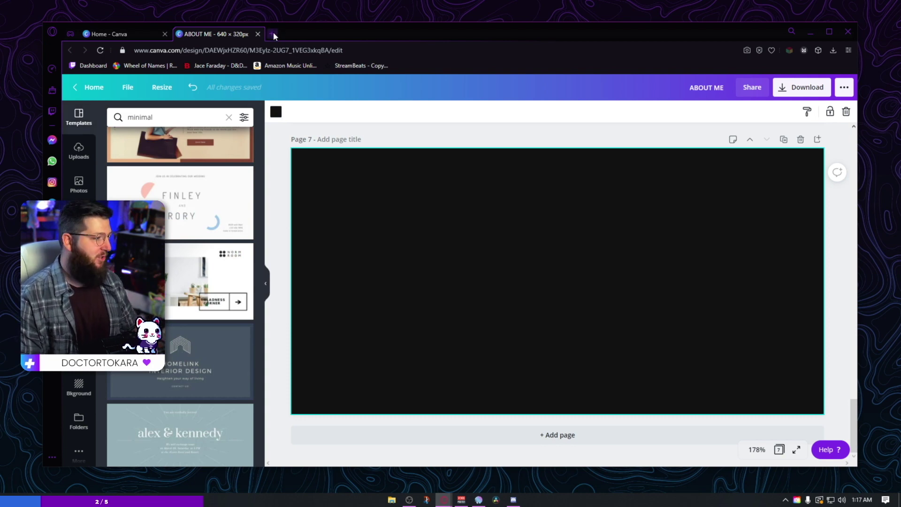
Step: Search all of Canva from the Home page for 'text message'
{"action": "left_click", "coordinate": [94, 88]}
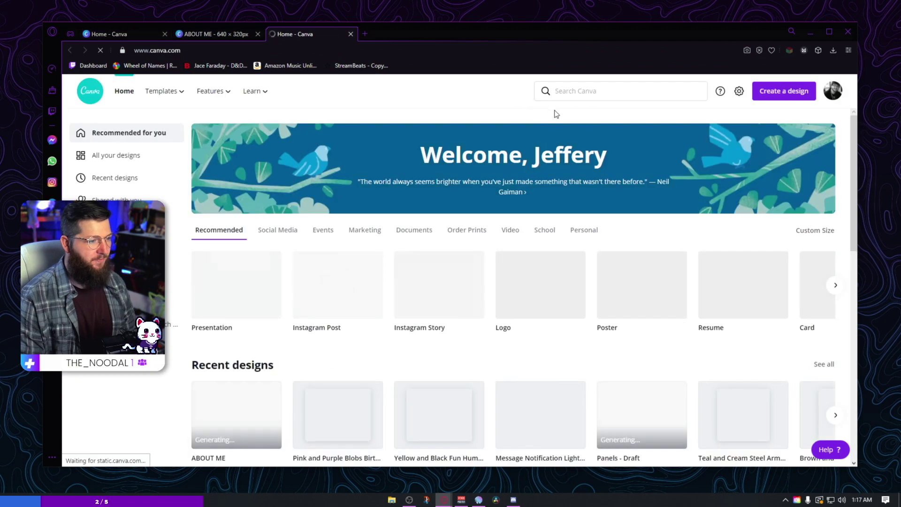
{"action": "left_click", "coordinate": [591, 92]}
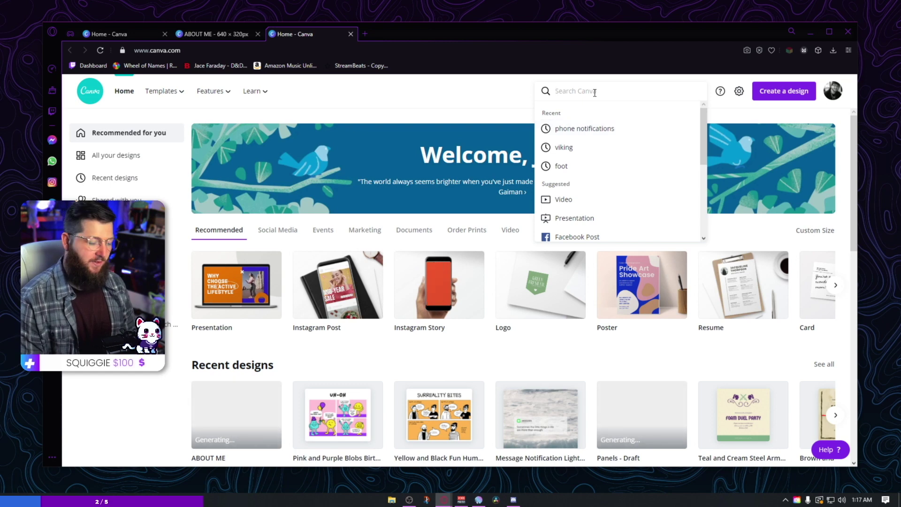
{"action": "type", "text": "text message"}
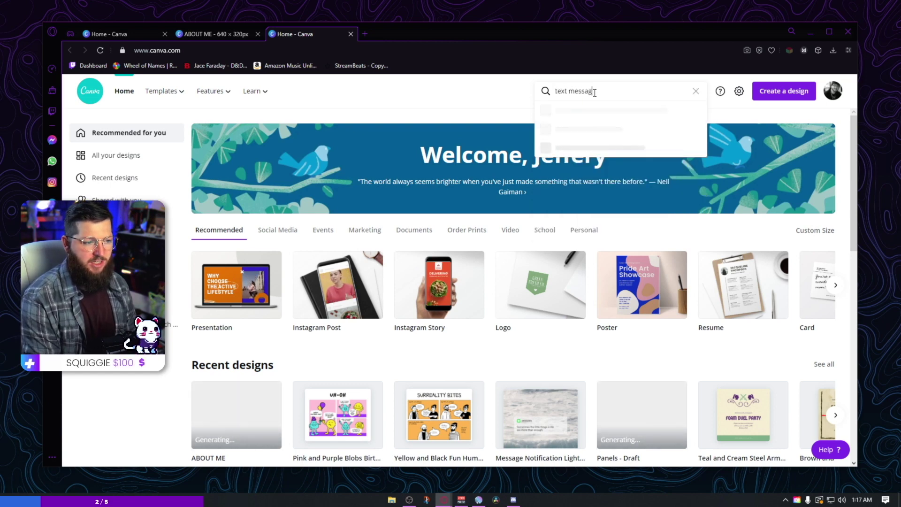
{"action": "key", "text": "Return"}
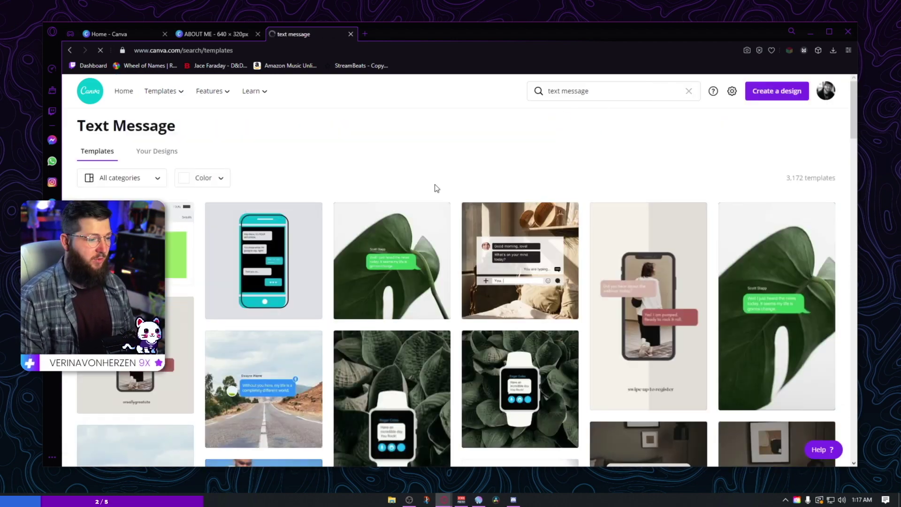
Step: Open the ocean-background message notification template from the results
{"action": "scroll", "coordinate": [584, 272], "scroll_direction": "down", "scroll_amount": 3}
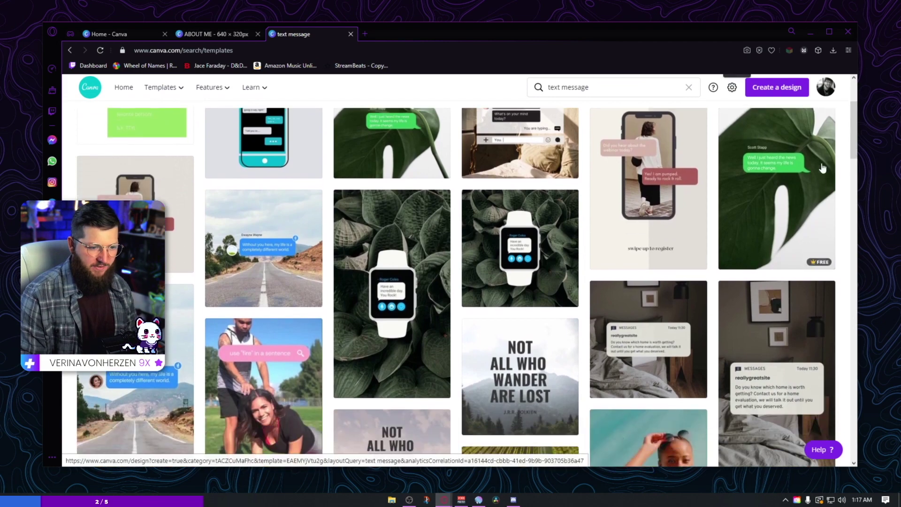
{"action": "scroll", "coordinate": [413, 300], "scroll_direction": "down", "scroll_amount": 2}
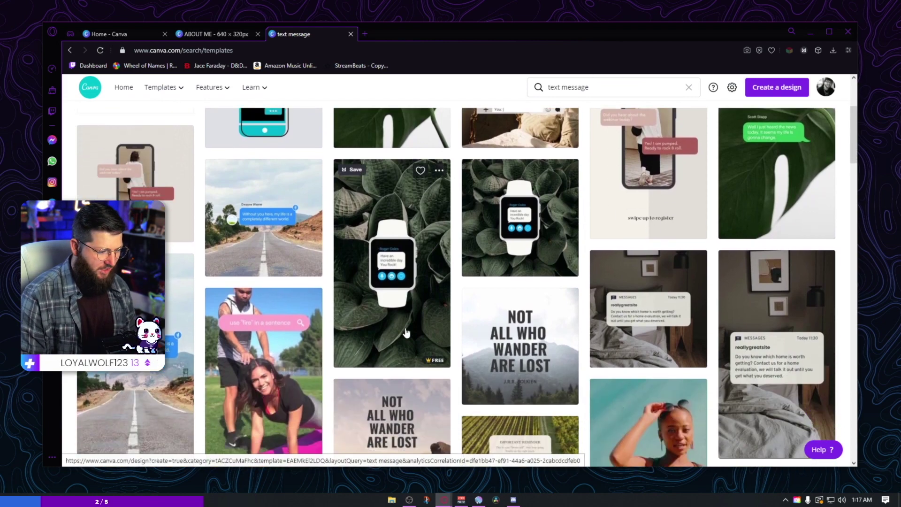
{"action": "scroll", "coordinate": [369, 330], "scroll_direction": "down", "scroll_amount": 5}
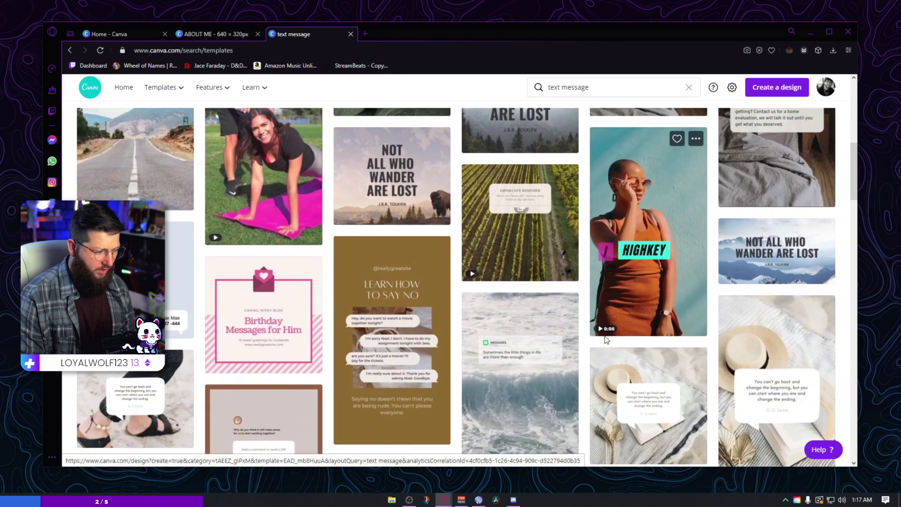
{"action": "scroll", "coordinate": [629, 333], "scroll_direction": "down", "scroll_amount": 2}
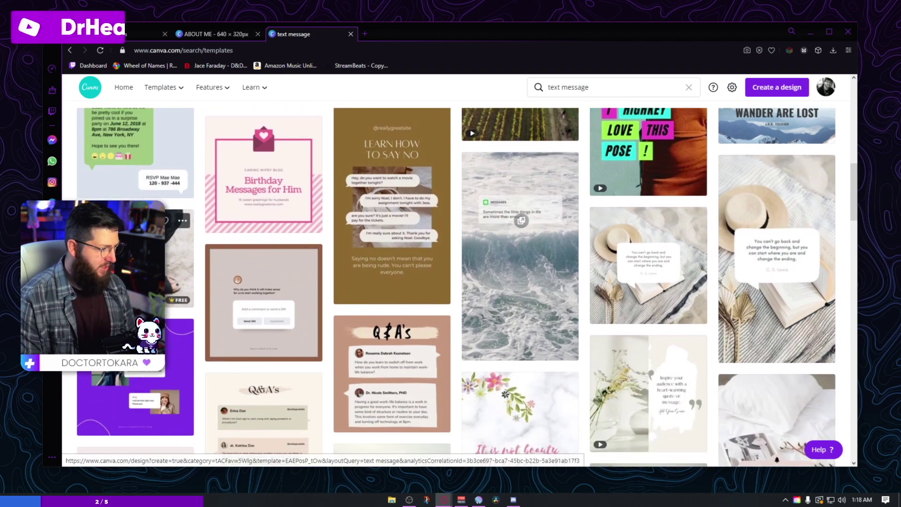
{"action": "scroll", "coordinate": [721, 332], "scroll_direction": "down", "scroll_amount": 2}
{"action": "scroll", "coordinate": [721, 332], "scroll_direction": "up", "scroll_amount": 2}
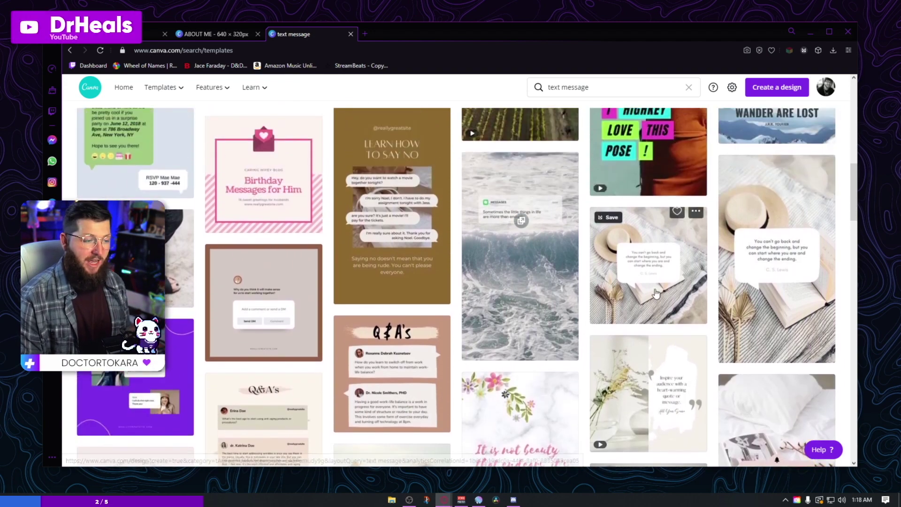
{"action": "left_click", "coordinate": [553, 189]}
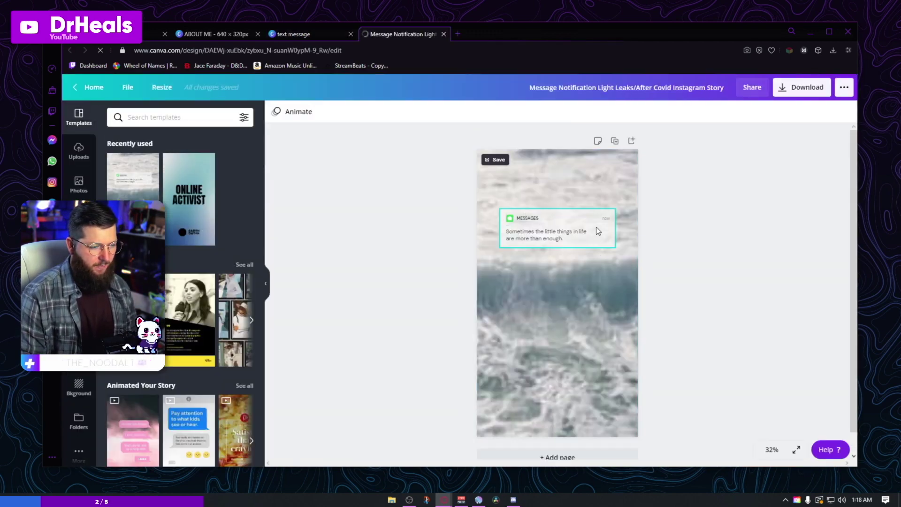
Step: Copy the Messages notification group and paste it onto the black page 7 of ABOUT ME
{"action": "left_click", "coordinate": [597, 227]}
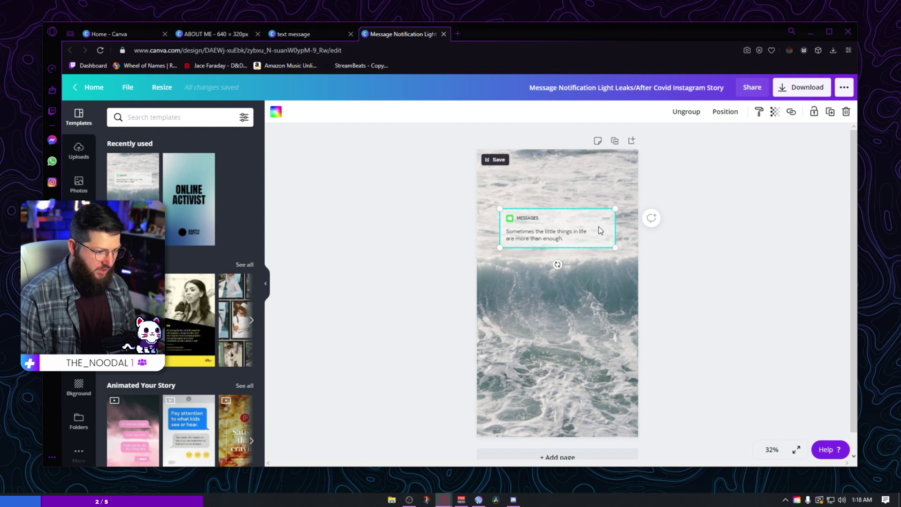
{"action": "right_click", "coordinate": [598, 226]}
{"action": "left_click", "coordinate": [627, 242]}
{"action": "left_click", "coordinate": [321, 35]}
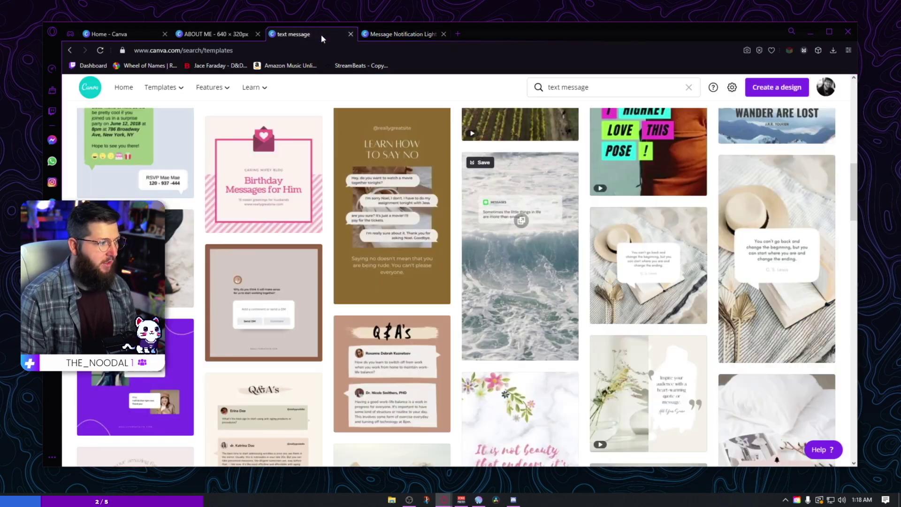
{"action": "left_click", "coordinate": [207, 34]}
{"action": "right_click", "coordinate": [493, 250]}
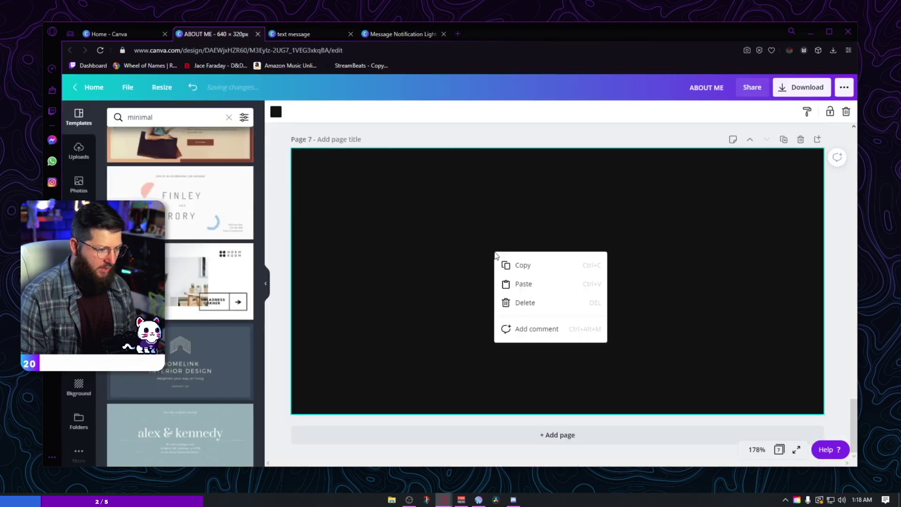
{"action": "left_click", "coordinate": [519, 283]}
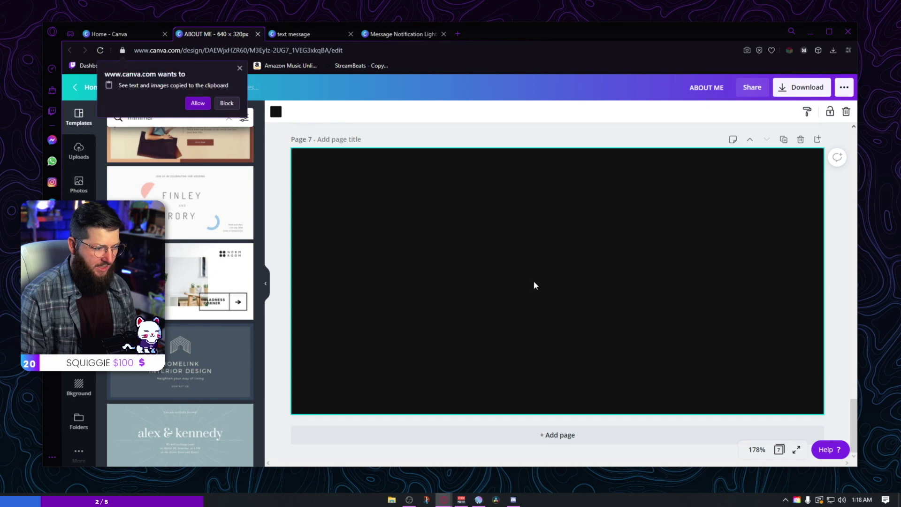
{"action": "left_click", "coordinate": [199, 103]}
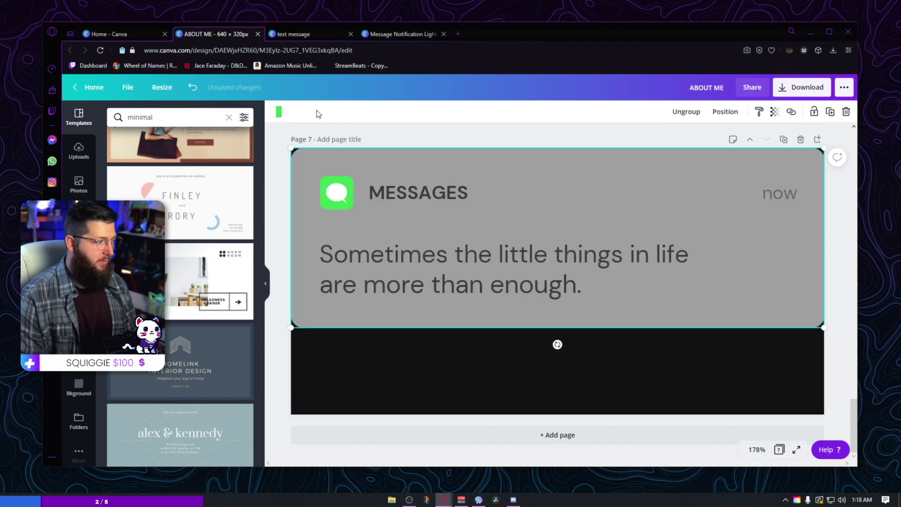
Step: Shrink the pasted notification and centre it on the page
{"action": "left_click_drag", "start_coordinate": [598, 215], "coordinate": [590, 233]}
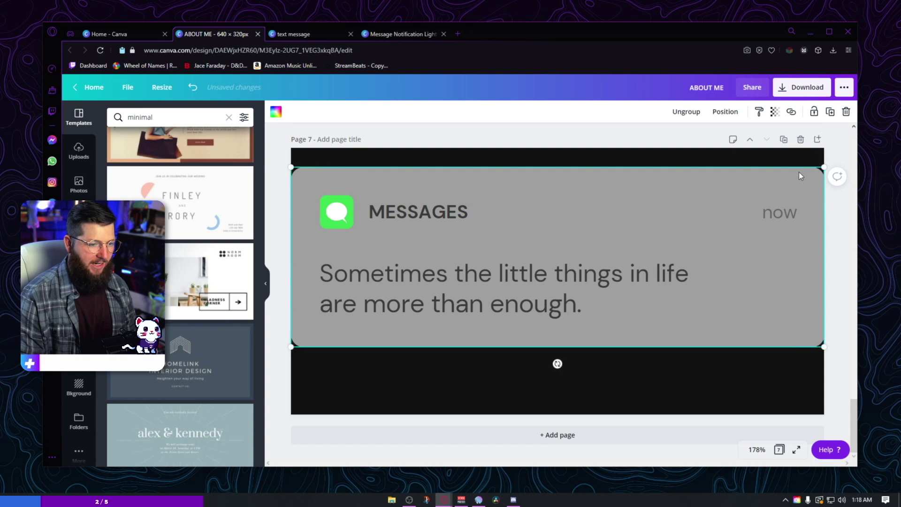
{"action": "left_click_drag", "start_coordinate": [822, 167], "coordinate": [700, 209]}
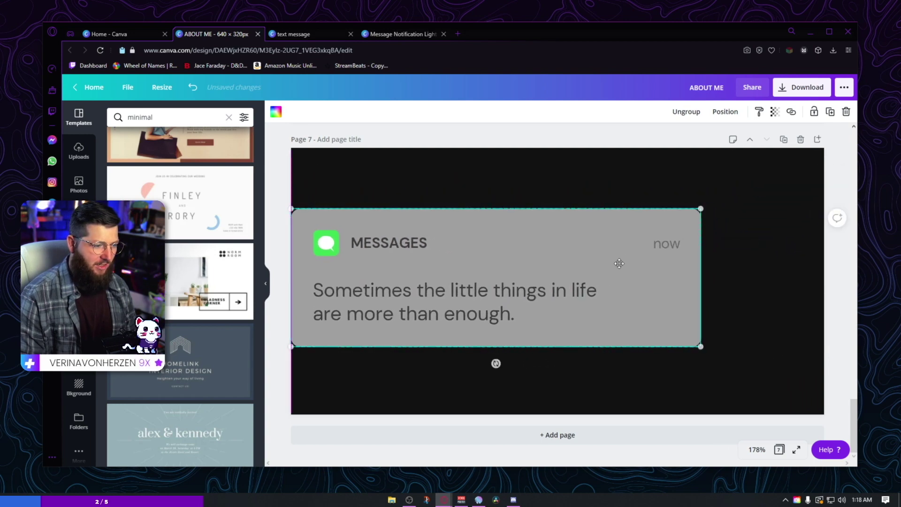
{"action": "left_click_drag", "start_coordinate": [599, 262], "coordinate": [655, 263]}
Step: Rename the heading to ABOUT ME and replace the body with a self-intro ending 'I play games and stuff...'
{"action": "double_click", "coordinate": [470, 247]}
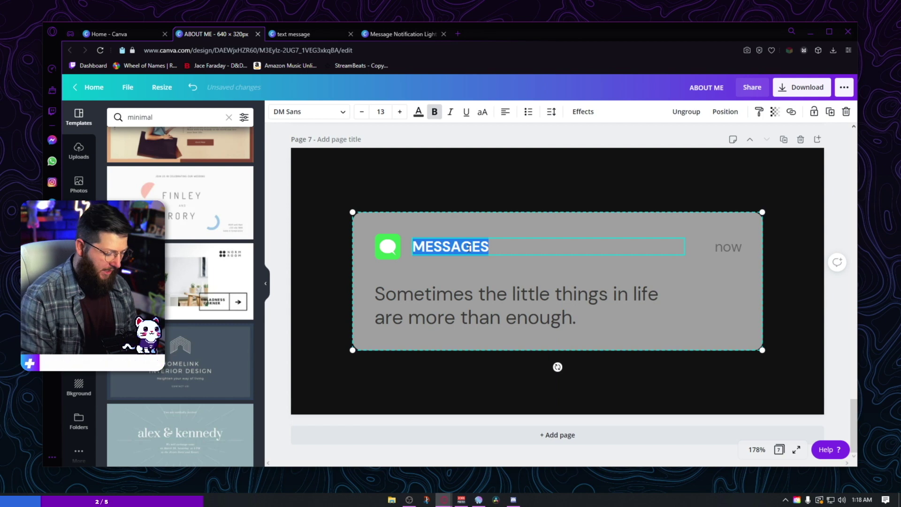
{"action": "type", "text": "abou"}
{"action": "key", "text": "Caps_Lock"}
{"action": "type", "text": "A"}
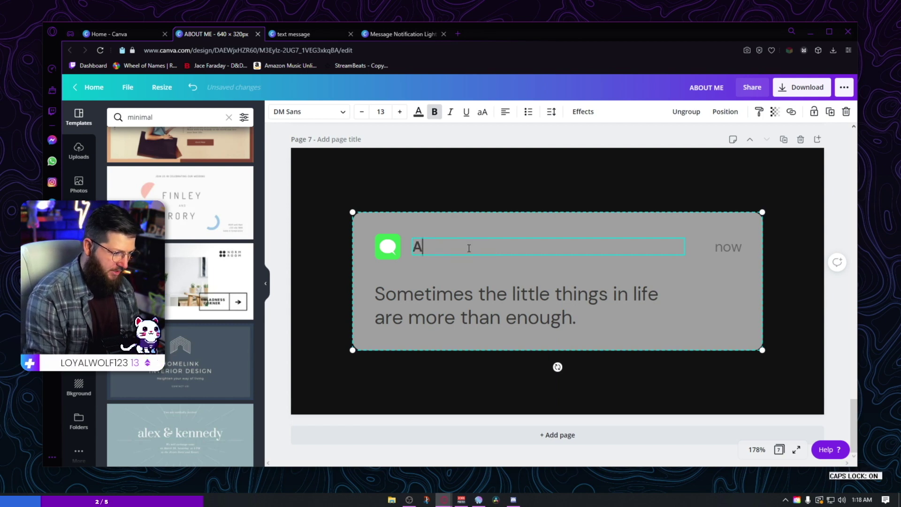
{"action": "type", "text": "BOUT ME"}
{"action": "key", "text": "Caps_Lock"}
{"action": "triple_click", "coordinate": [528, 294]}
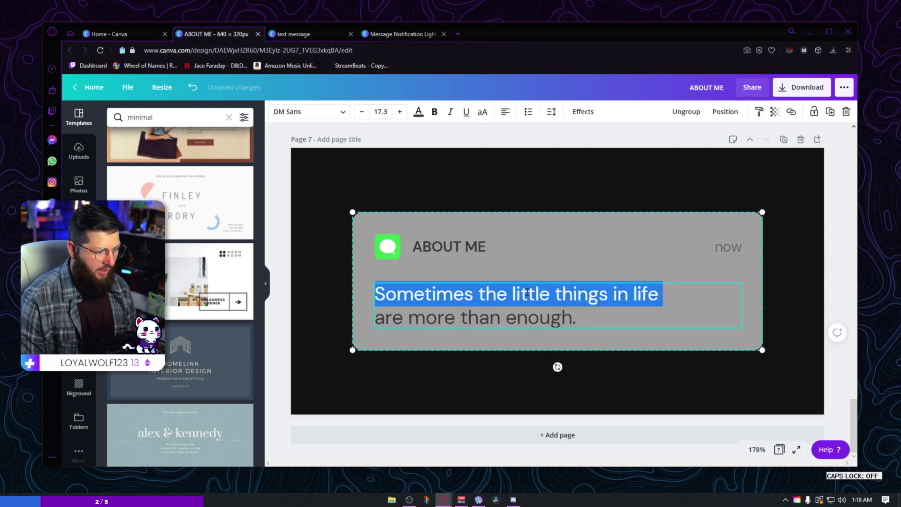
{"action": "key", "text": "ctrl+a"}
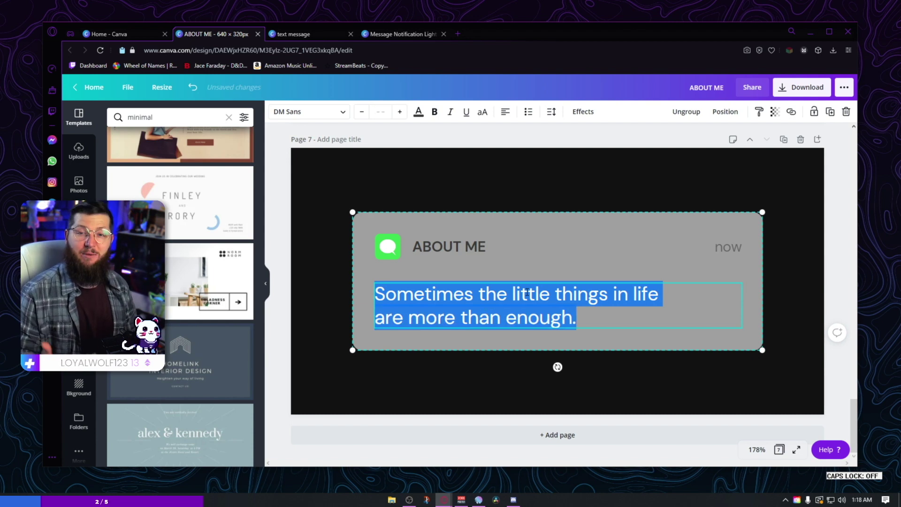
{"action": "type", "text": "Hey, "}
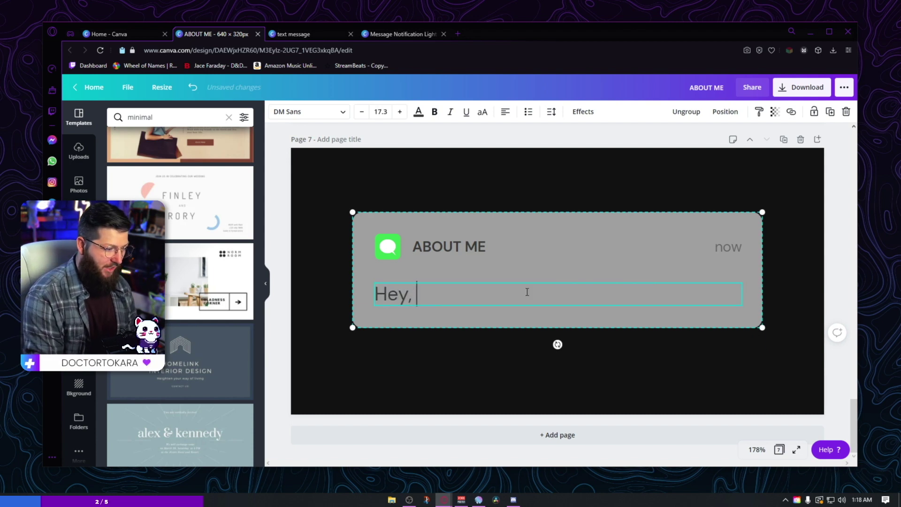
{"action": "type", "text": "I'm DrHeals"}
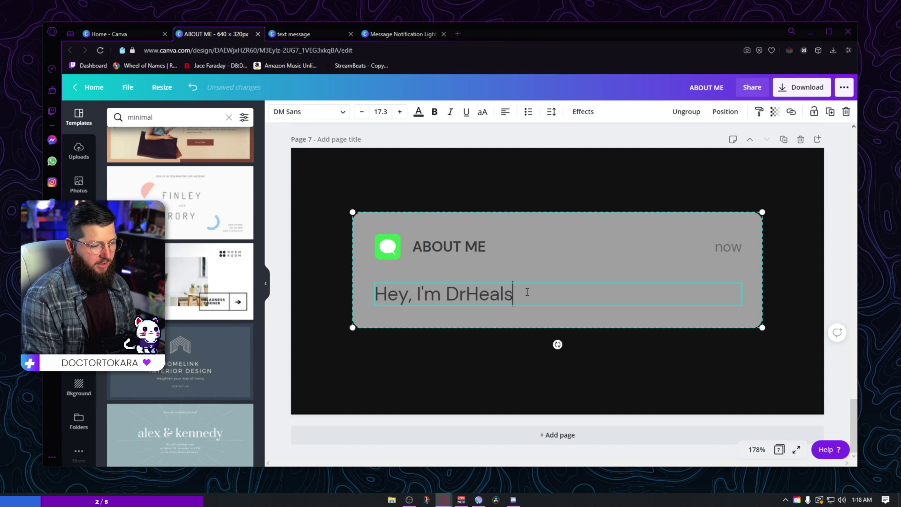
{"action": "type", "text": ". I play gam"}
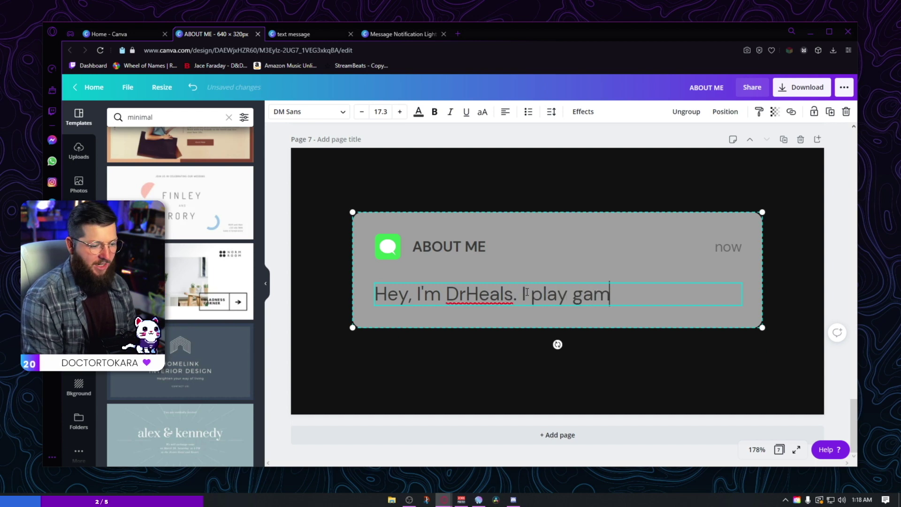
{"action": "type", "text": "es and stuff..."}
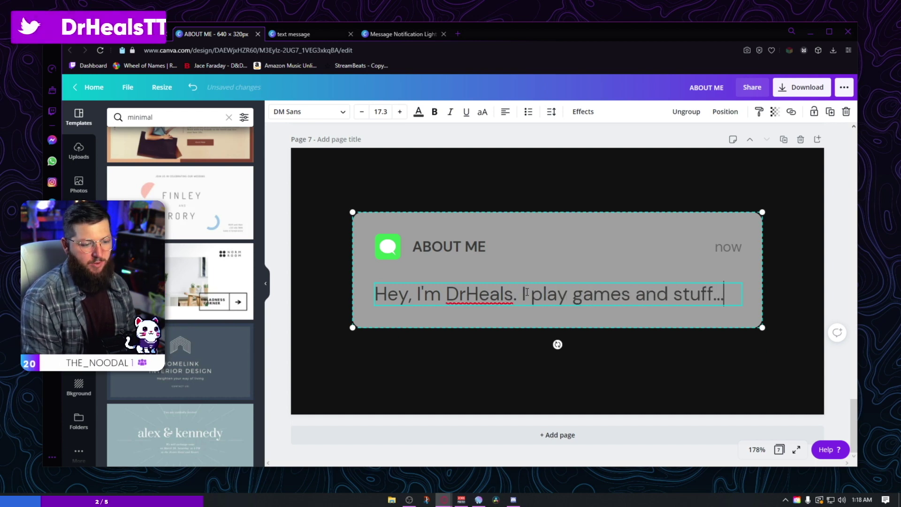
{"action": "left_click", "coordinate": [674, 319]}
Step: Ungroup the notification card and stretch its grey background taller
{"action": "left_click", "coordinate": [674, 319]}
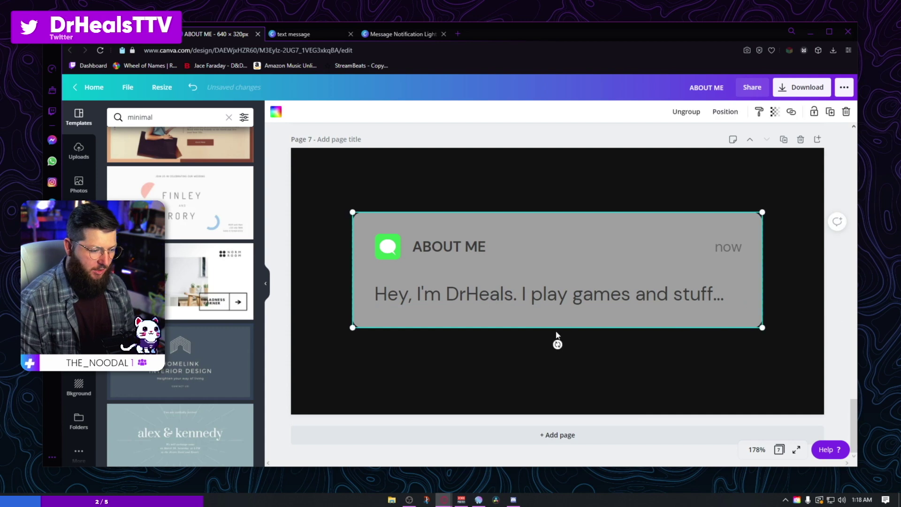
{"action": "left_click_drag", "start_coordinate": [761, 327], "coordinate": [765, 328]}
{"action": "right_click", "coordinate": [728, 316]}
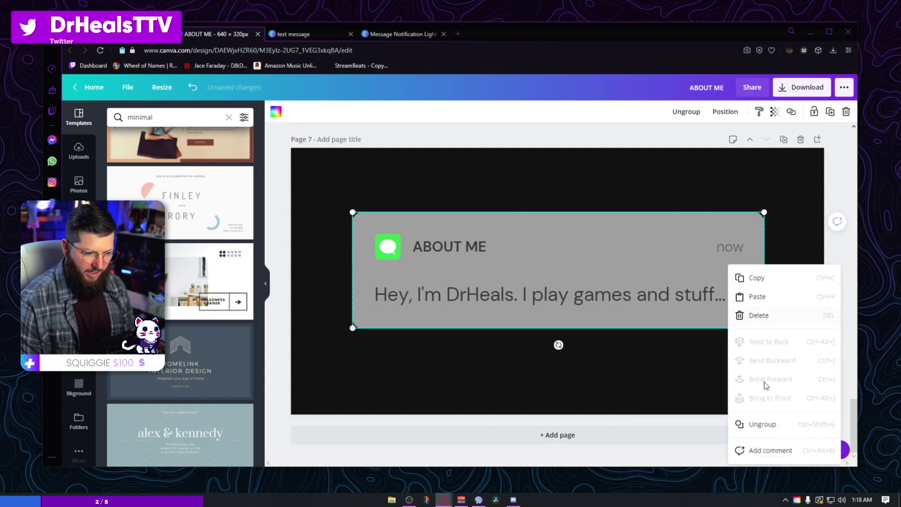
{"action": "left_click", "coordinate": [755, 424]}
{"action": "left_click", "coordinate": [687, 322]}
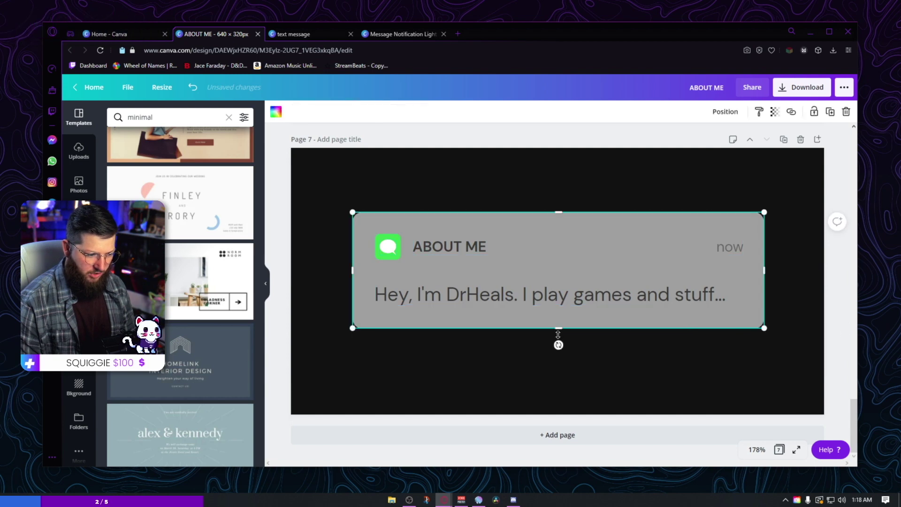
{"action": "left_click_drag", "start_coordinate": [559, 331], "coordinate": [559, 357]}
Step: Add the lines 'I also design stuff.' and 'and youtube' to the message
{"action": "left_click", "coordinate": [714, 297]}
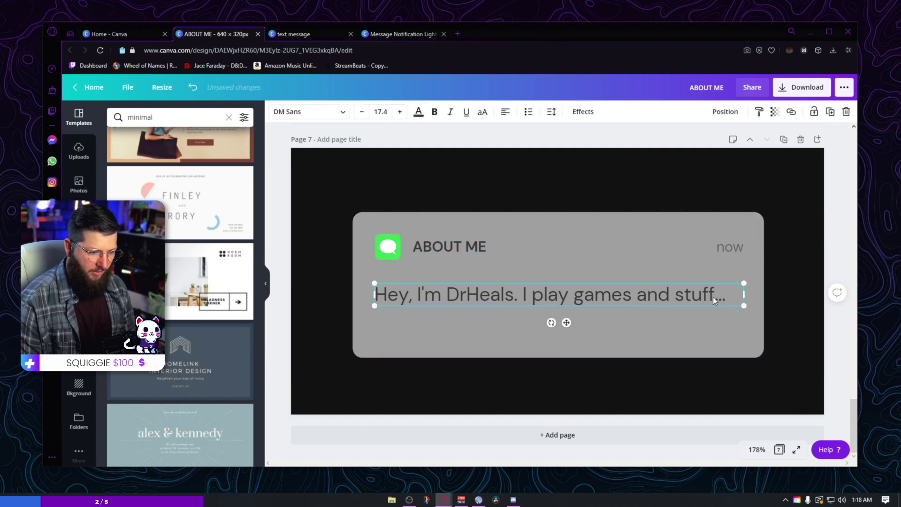
{"action": "left_click", "coordinate": [716, 296]}
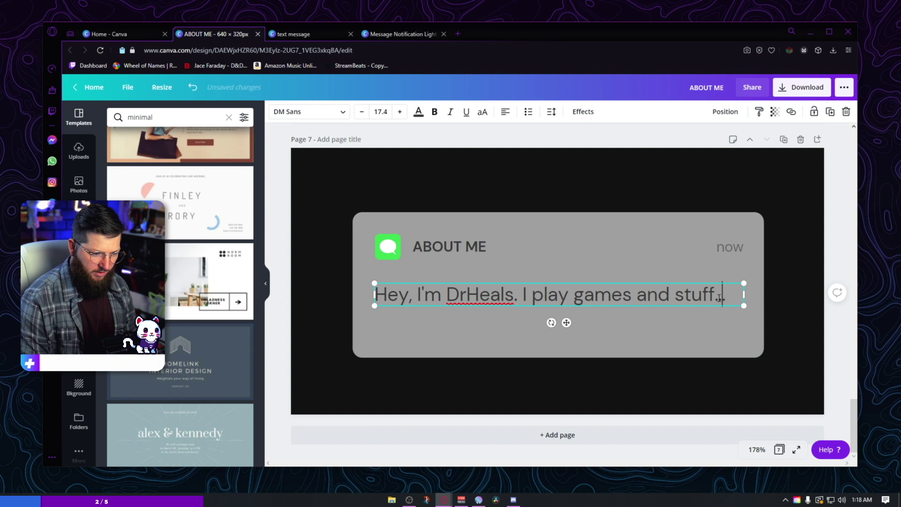
{"action": "key", "text": "Return"}
{"action": "type", "text": "I also"}
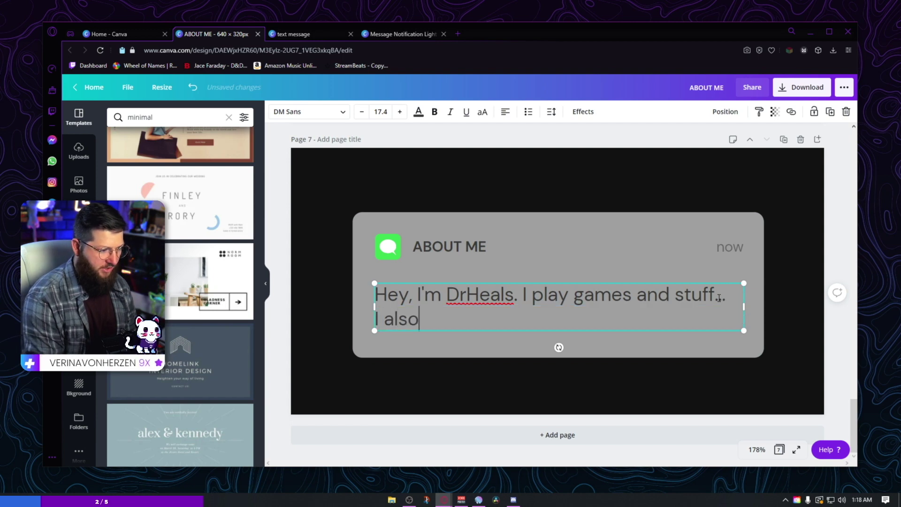
{"action": "type", "text": " design stuf"}
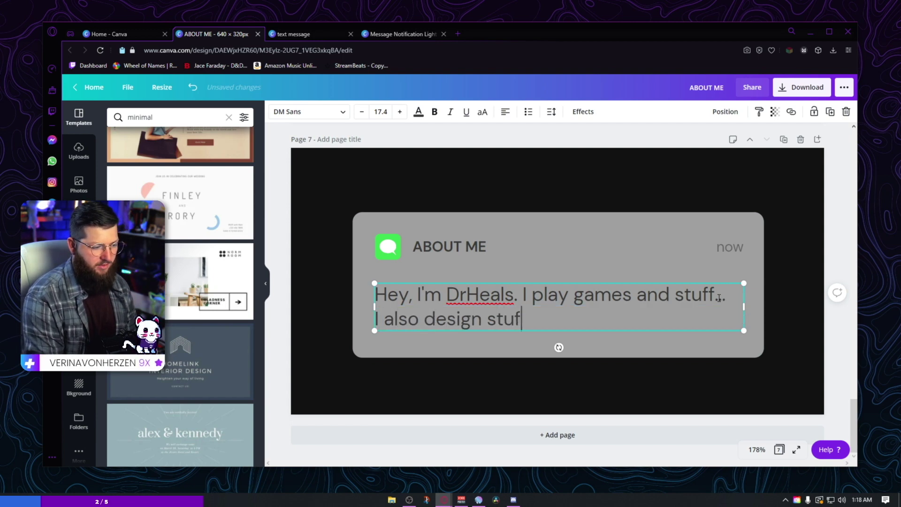
{"action": "type", "text": "f."}
{"action": "key", "text": "Return"}
{"action": "type", "text": "and "}
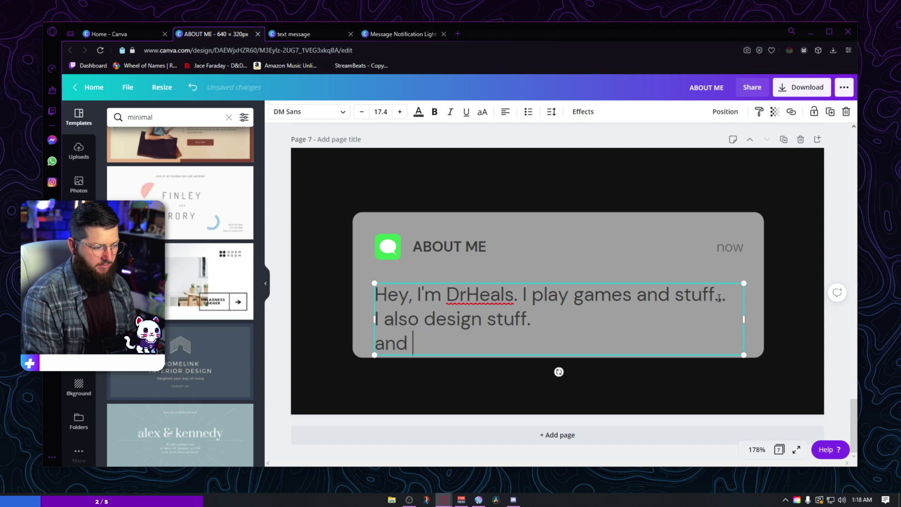
{"action": "type", "text": "youtube."}
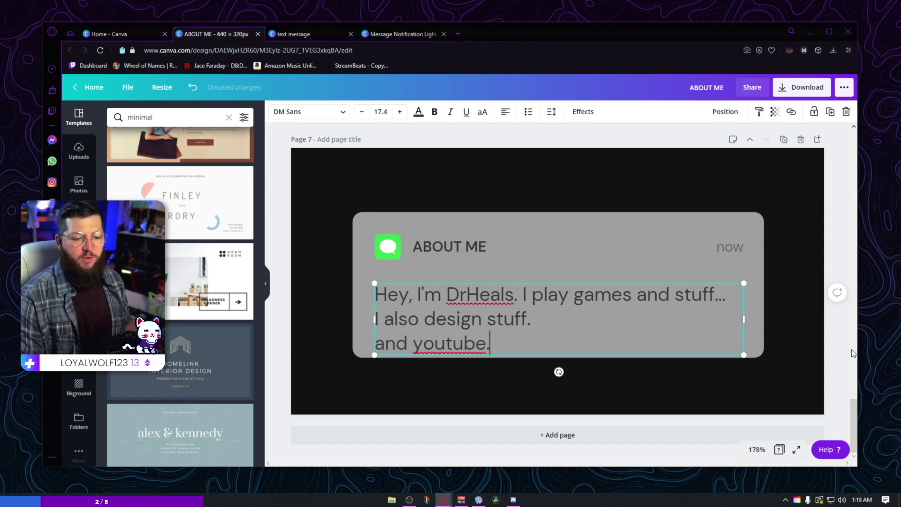
{"action": "key", "text": "Escape"}
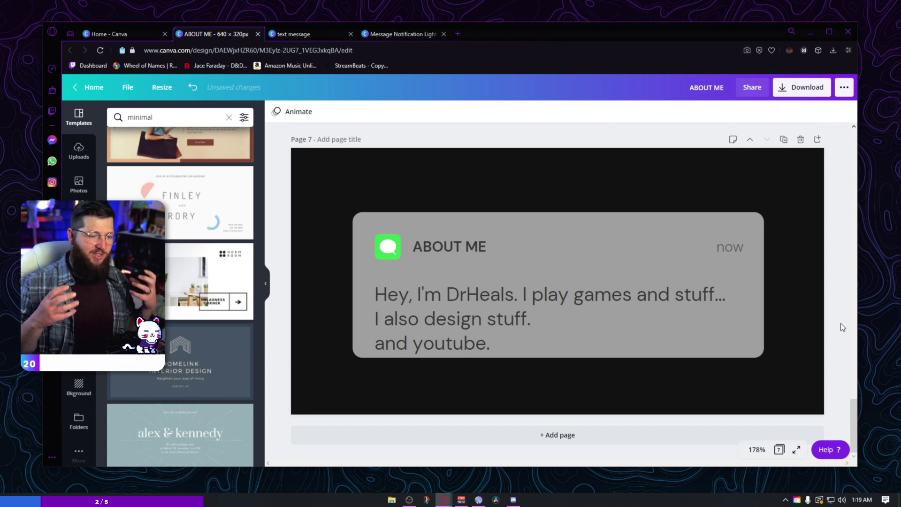
Step: Nudge the message text up slightly and continue editing past the lock banner
{"action": "left_click_drag", "start_coordinate": [501, 294], "coordinate": [502, 285]}
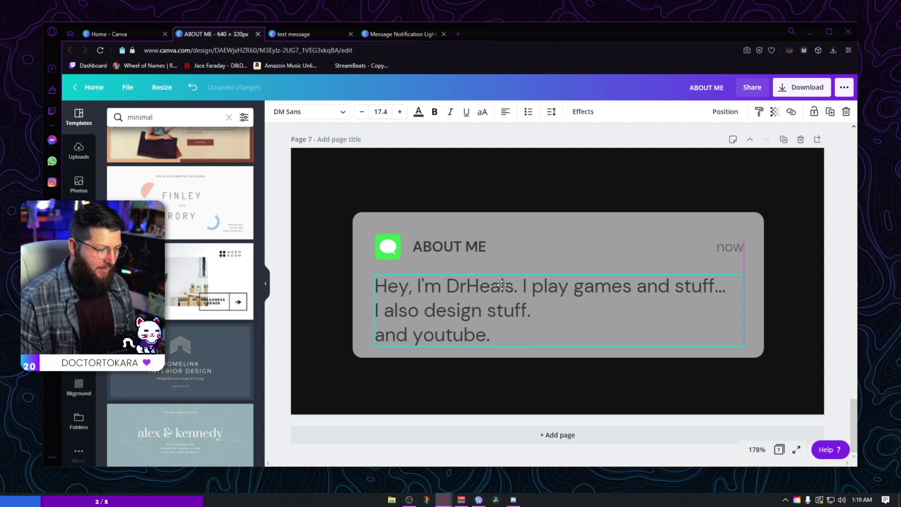
{"action": "left_click", "coordinate": [839, 334]}
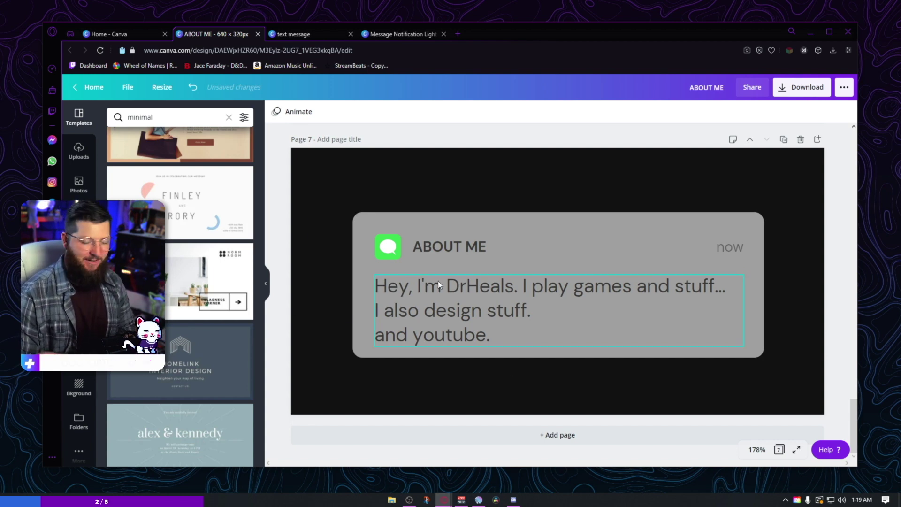
{"action": "left_click_drag", "start_coordinate": [848, 212], "coordinate": [347, 364]}
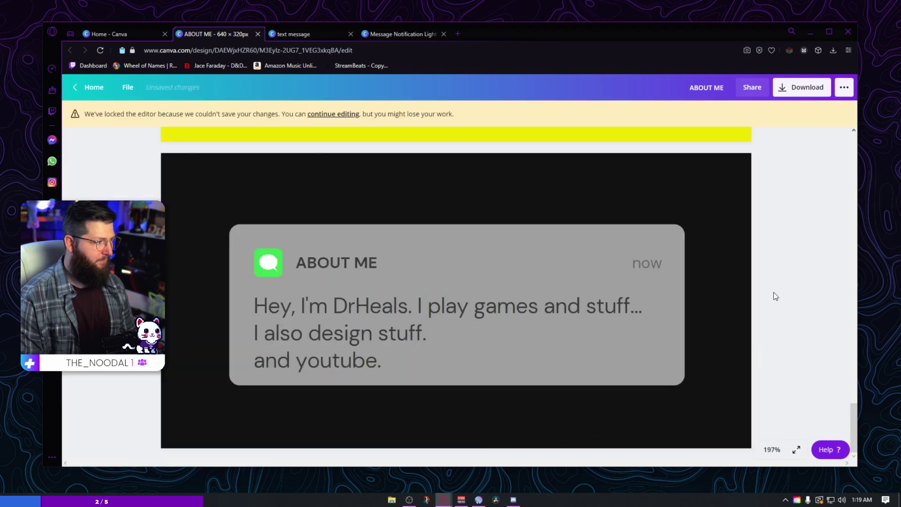
{"action": "left_click", "coordinate": [334, 116]}
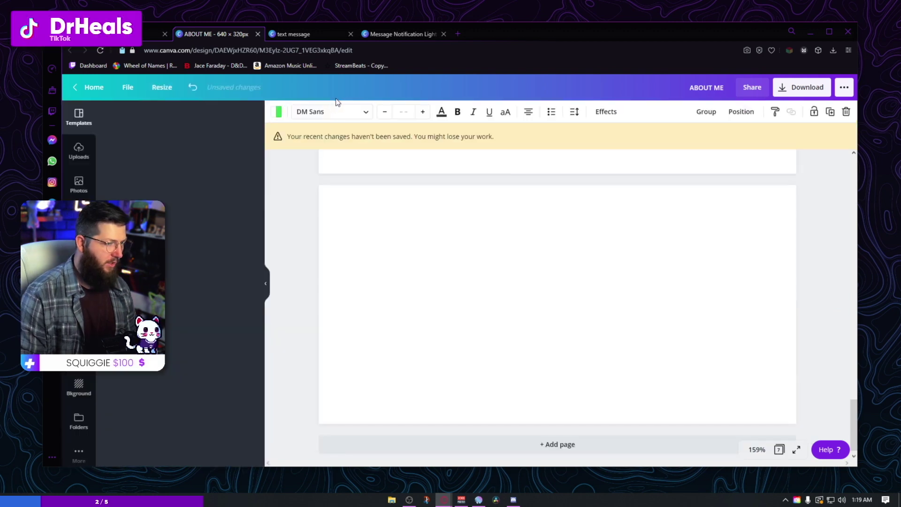
{"action": "left_click", "coordinate": [821, 311]}
Step: Add a blank eighth page, then return to the Message Notification template design
{"action": "scroll", "coordinate": [820, 313], "scroll_direction": "down", "scroll_amount": 1}
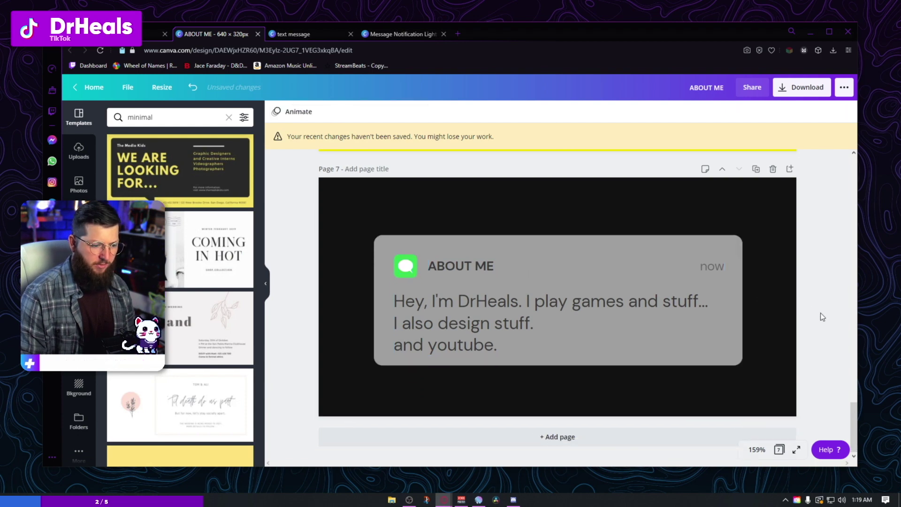
{"action": "left_click", "coordinate": [570, 445]}
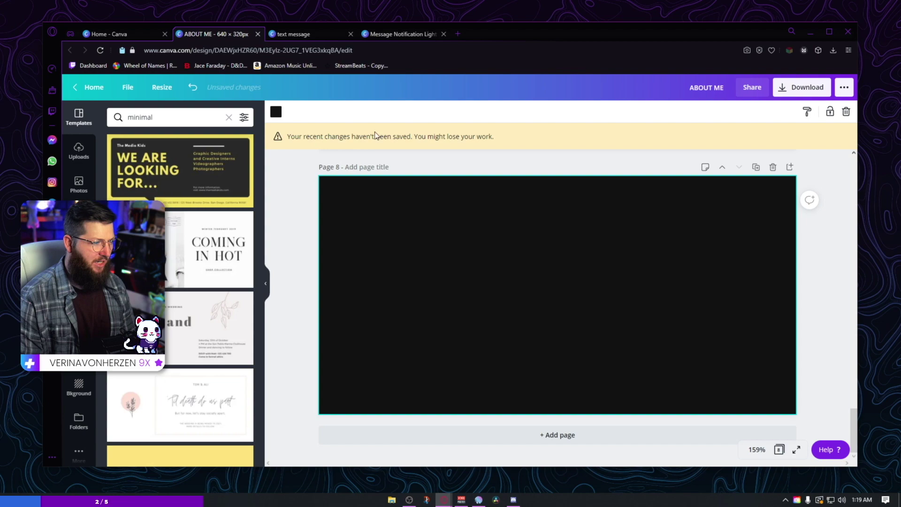
{"action": "left_click", "coordinate": [390, 35]}
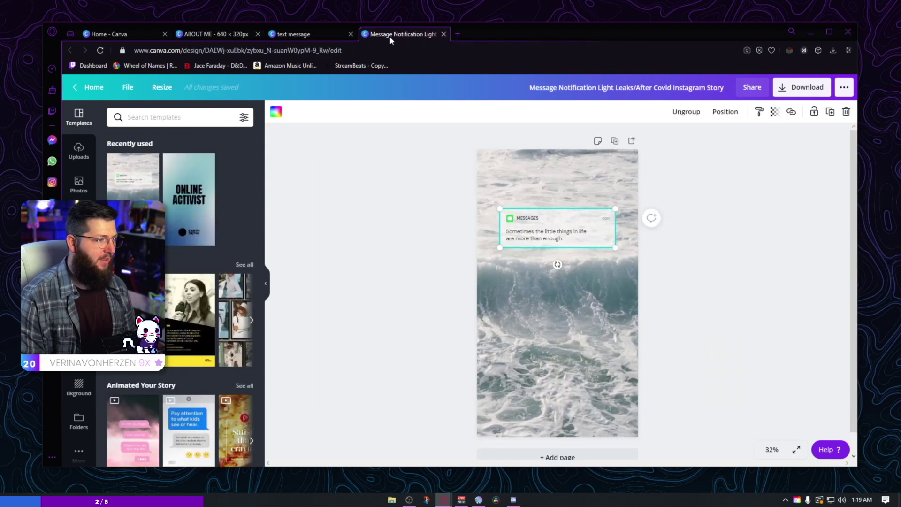
Step: Close the Message Notification template, search templates for 'comics', and browse the comic strip results
{"action": "left_click", "coordinate": [443, 33]}
{"action": "left_click", "coordinate": [531, 87]}
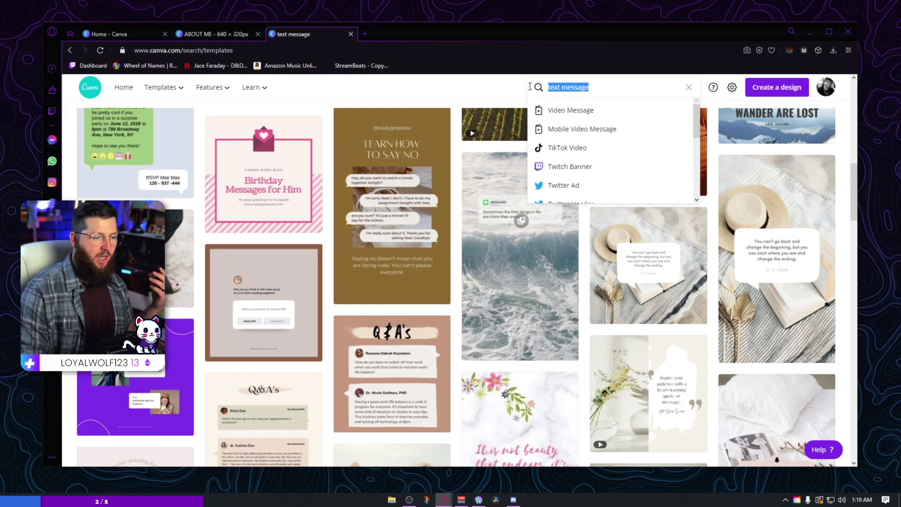
{"action": "type", "text": "comics"}
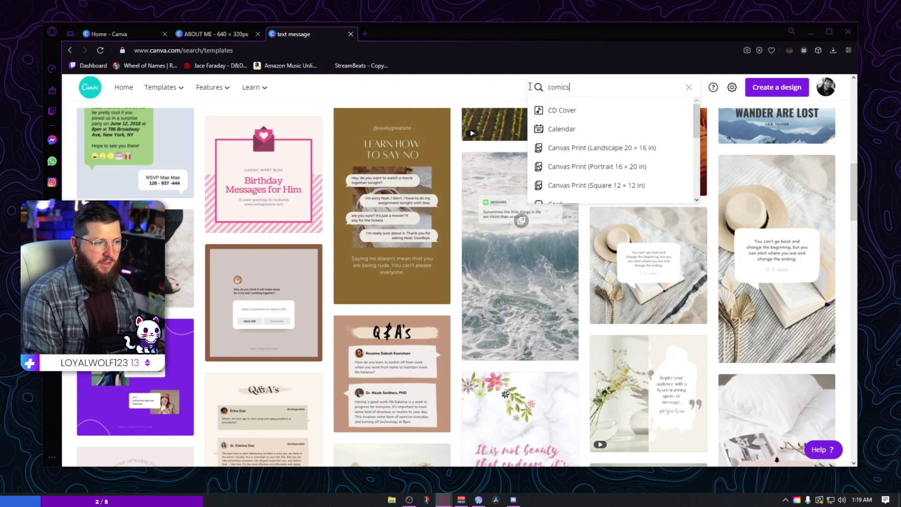
{"action": "key", "text": "Return"}
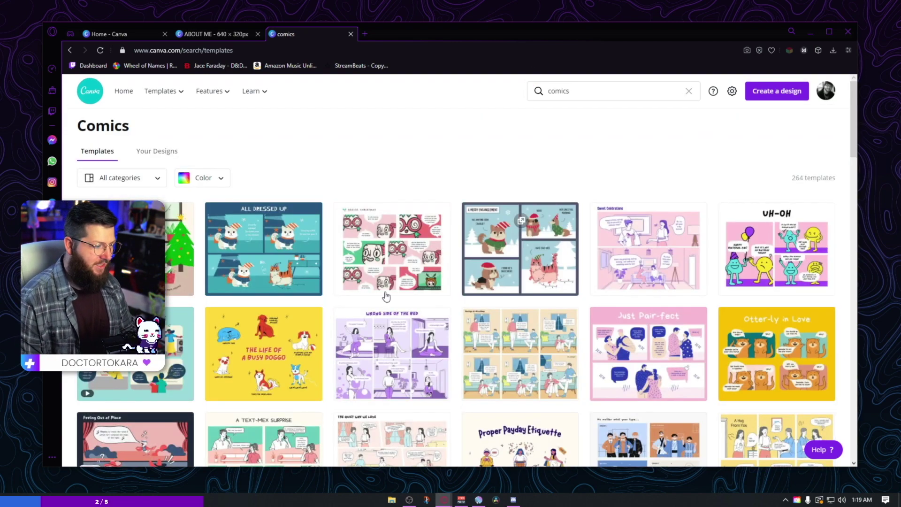
{"action": "scroll", "coordinate": [386, 296], "scroll_direction": "down", "scroll_amount": 3}
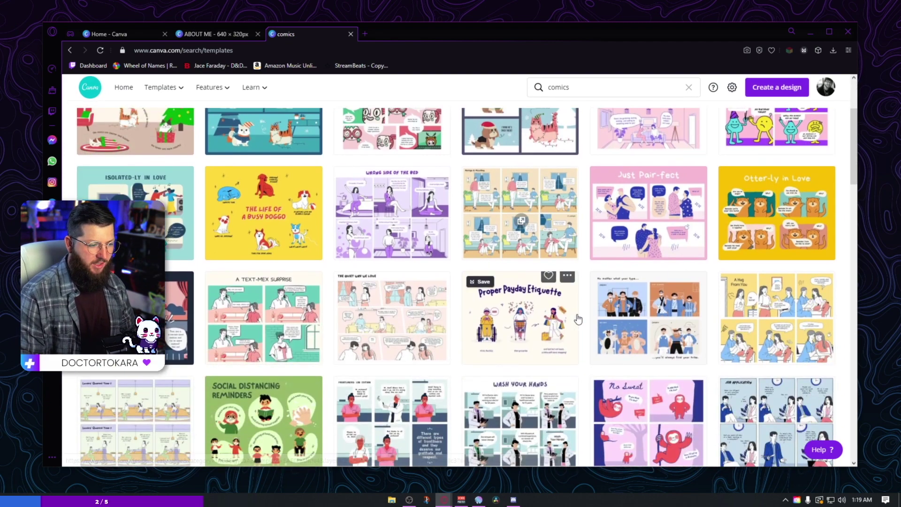
{"action": "scroll", "coordinate": [579, 318], "scroll_direction": "down", "scroll_amount": 5}
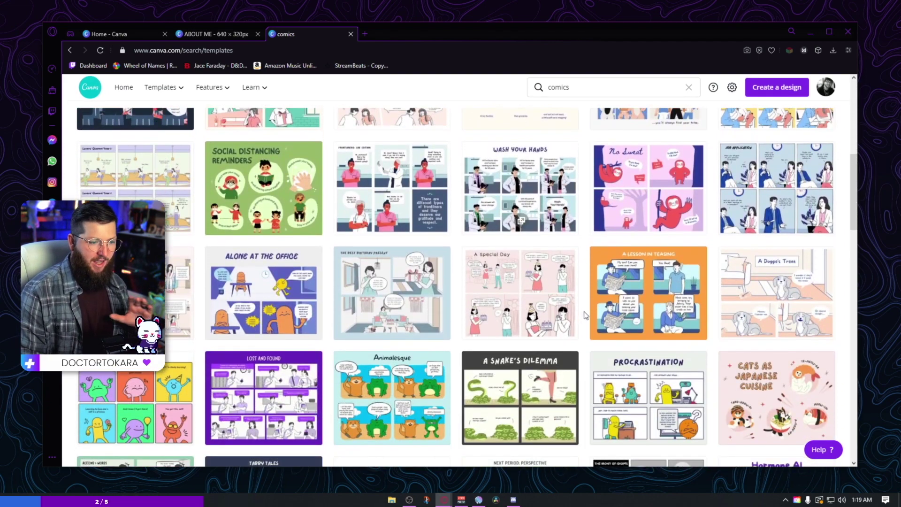
Step: Open the No Sweat sloth comic template and add its Illustration Set and Speech Bubbles pages
{"action": "left_click", "coordinate": [643, 189]}
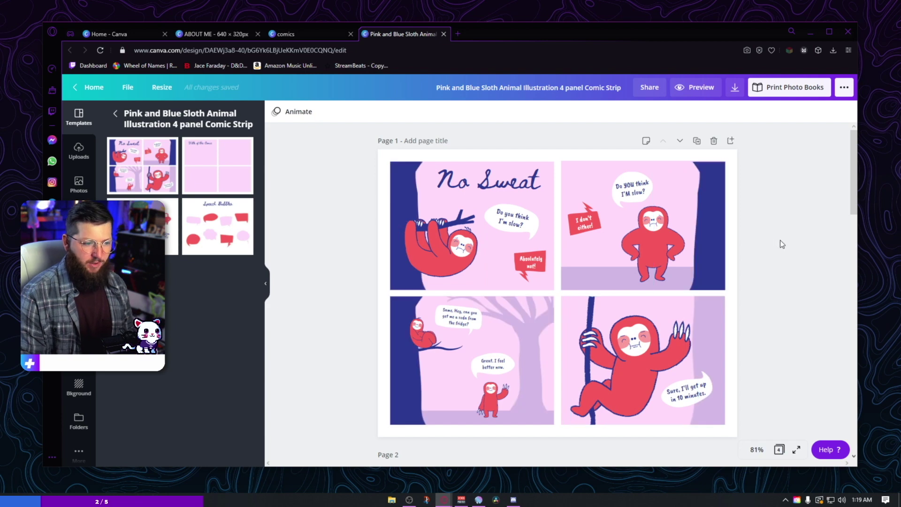
{"action": "left_click", "coordinate": [171, 238]}
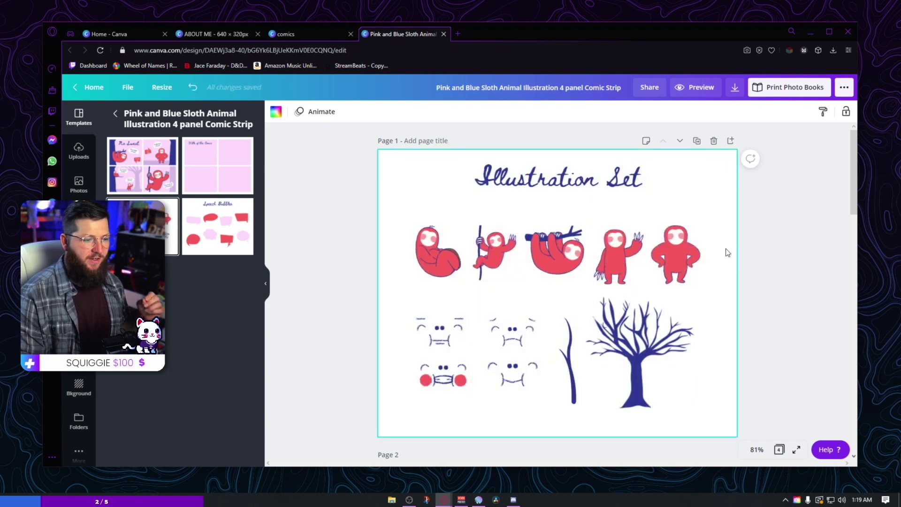
{"action": "scroll", "coordinate": [775, 276], "scroll_direction": "down", "scroll_amount": 1}
{"action": "scroll", "coordinate": [774, 276], "scroll_direction": "down", "scroll_amount": 1}
{"action": "left_click", "coordinate": [228, 234]}
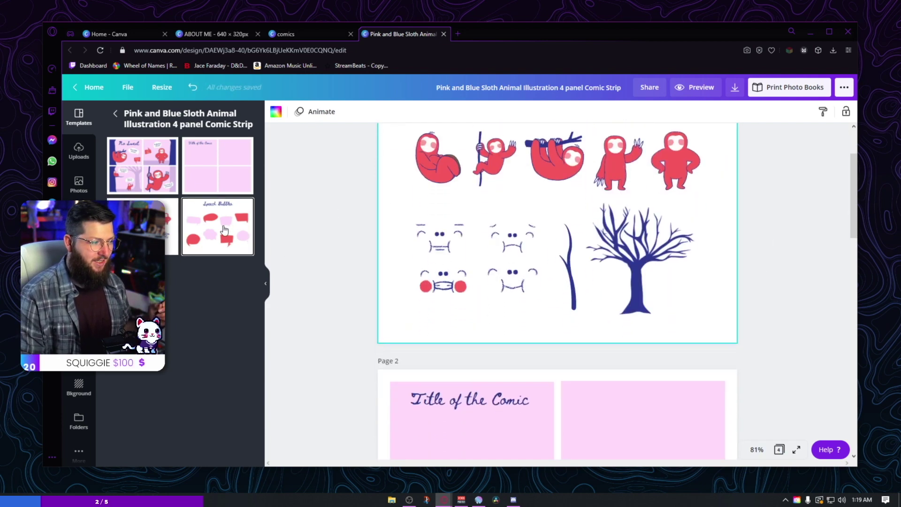
Step: Look through the template pages and select the second sloth illustration
{"action": "scroll", "coordinate": [543, 310], "scroll_direction": "down", "scroll_amount": 2}
{"action": "scroll", "coordinate": [542, 311], "scroll_direction": "down", "scroll_amount": 1}
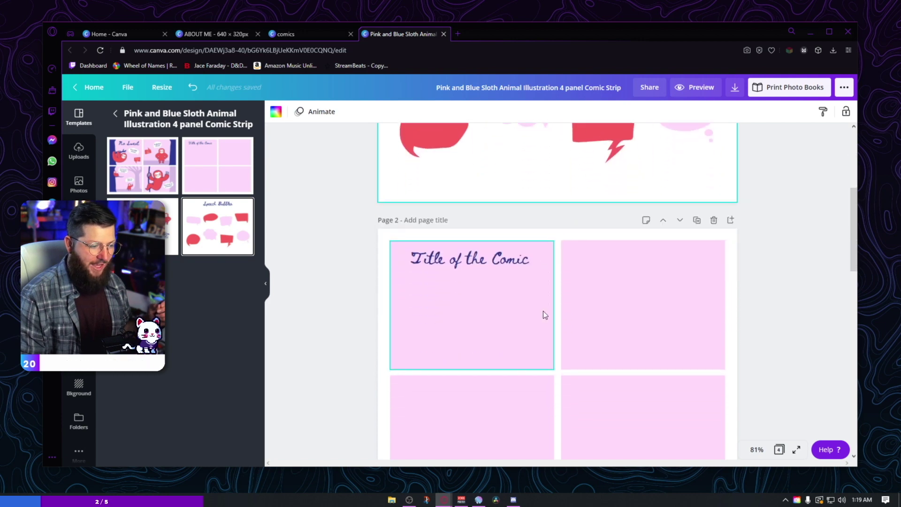
{"action": "scroll", "coordinate": [542, 311], "scroll_direction": "up", "scroll_amount": 5}
{"action": "scroll", "coordinate": [544, 309], "scroll_direction": "down", "scroll_amount": 9}
{"action": "scroll", "coordinate": [546, 309], "scroll_direction": "down", "scroll_amount": 5}
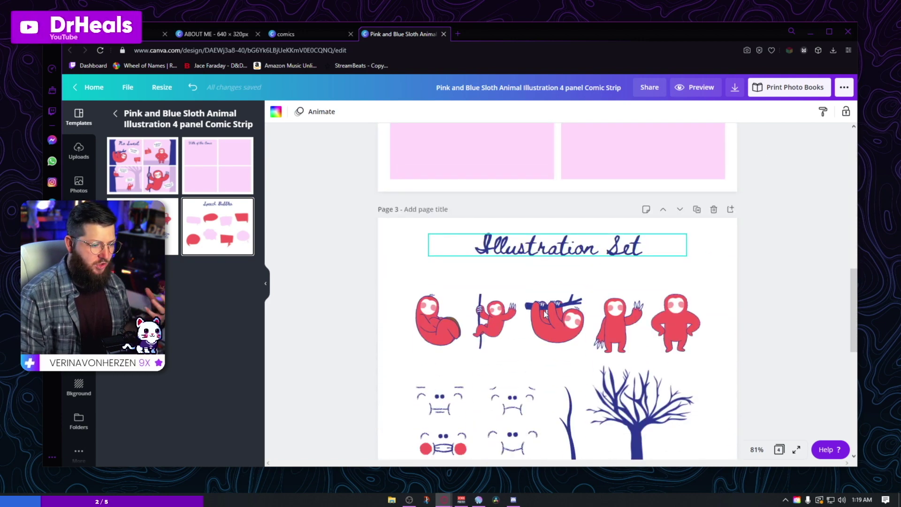
{"action": "scroll", "coordinate": [667, 280], "scroll_direction": "down", "scroll_amount": 1}
{"action": "scroll", "coordinate": [637, 313], "scroll_direction": "down", "scroll_amount": 2}
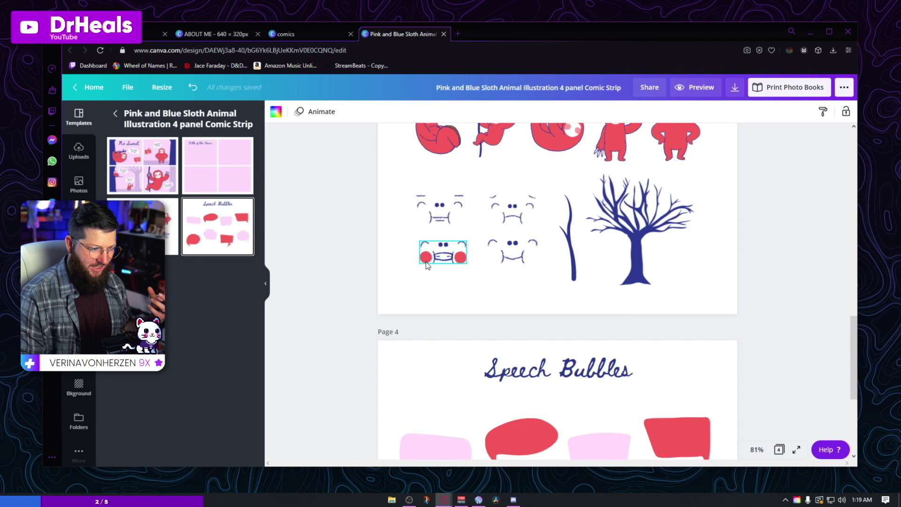
{"action": "scroll", "coordinate": [615, 353], "scroll_direction": "down", "scroll_amount": 5}
{"action": "scroll", "coordinate": [615, 352], "scroll_direction": "up", "scroll_amount": 5}
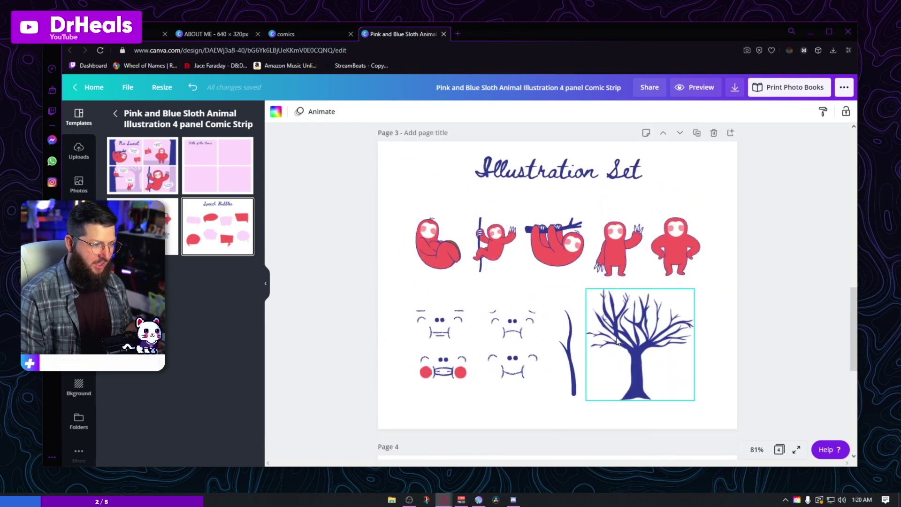
{"action": "left_click", "coordinate": [496, 246]}
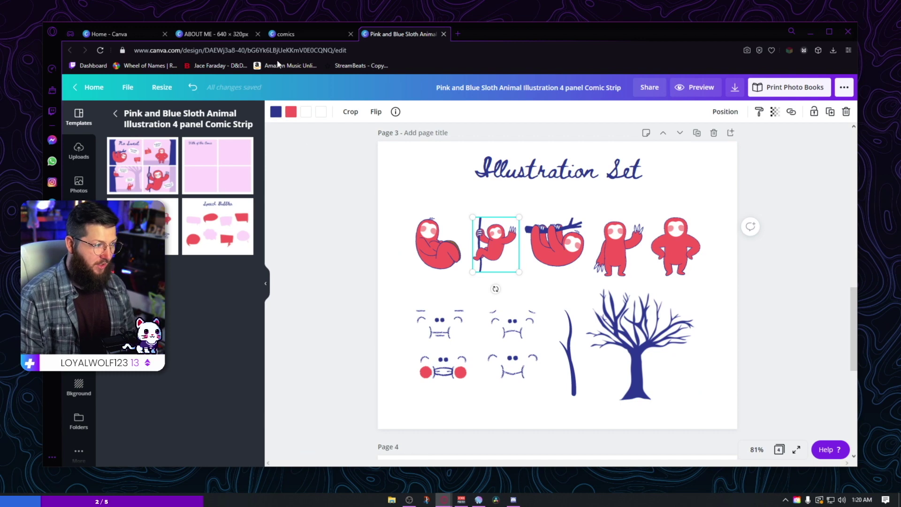
Step: Paste the climbing sloth onto the ABOUT ME page, enlarge it, and make its body dark red
{"action": "left_click", "coordinate": [231, 36]}
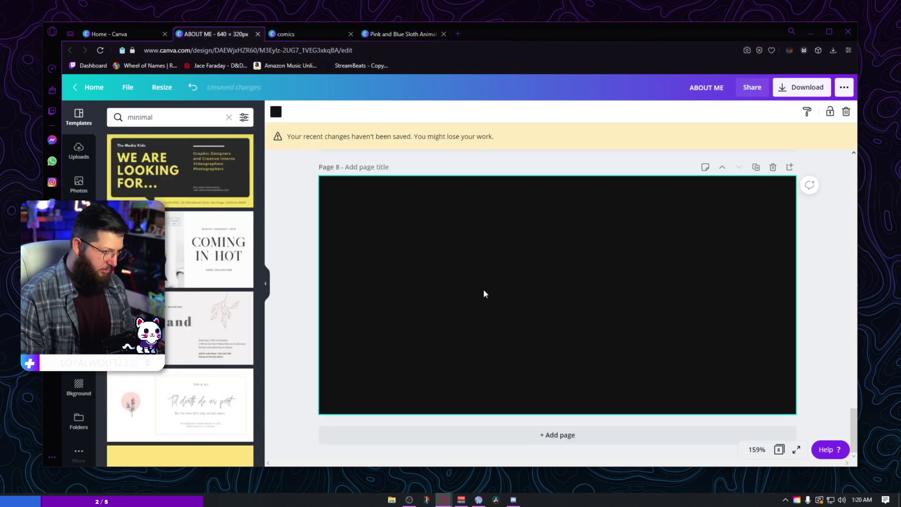
{"action": "key", "text": "ctrl+v"}
{"action": "left_click_drag", "start_coordinate": [411, 285], "coordinate": [549, 413]}
{"action": "left_click", "coordinate": [291, 111]}
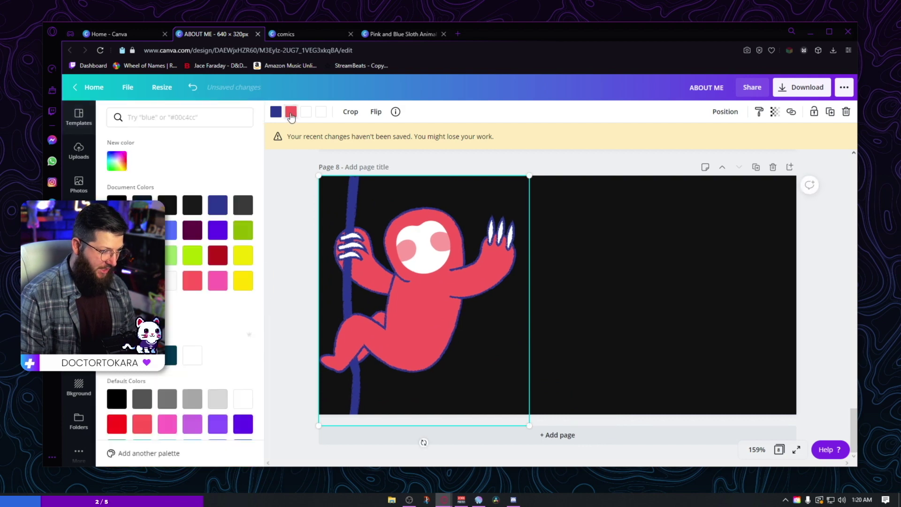
{"action": "left_click", "coordinate": [192, 256]}
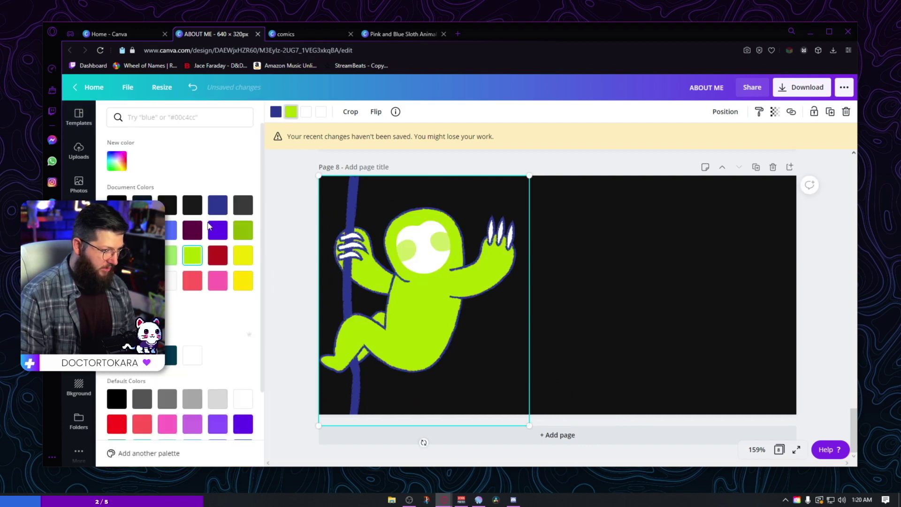
{"action": "left_click", "coordinate": [217, 257]}
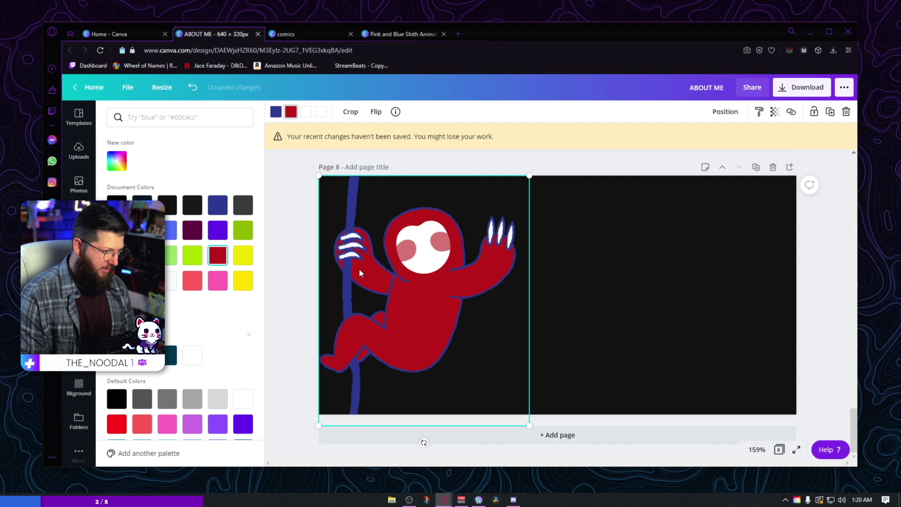
Step: Recolour the sloth's rope and outlines cyan
{"action": "left_click", "coordinate": [275, 113]}
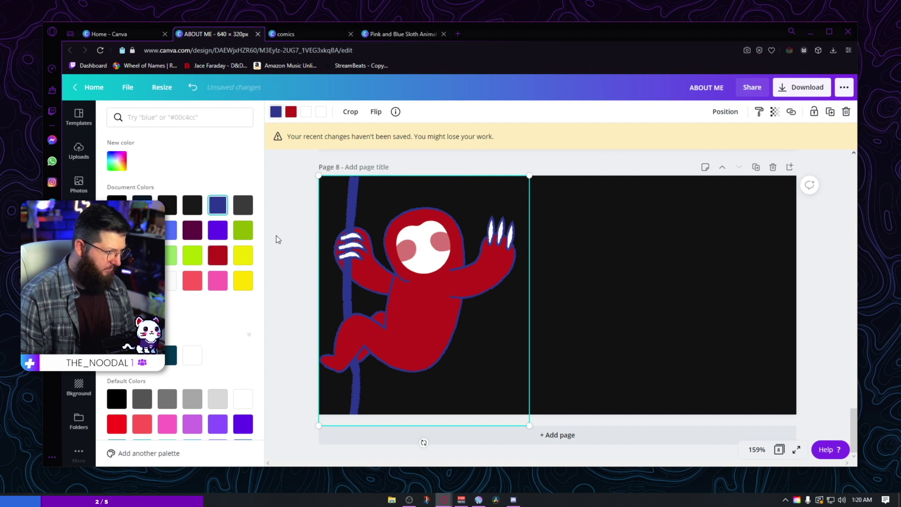
{"action": "left_click", "coordinate": [217, 282]}
{"action": "left_click", "coordinate": [234, 257]}
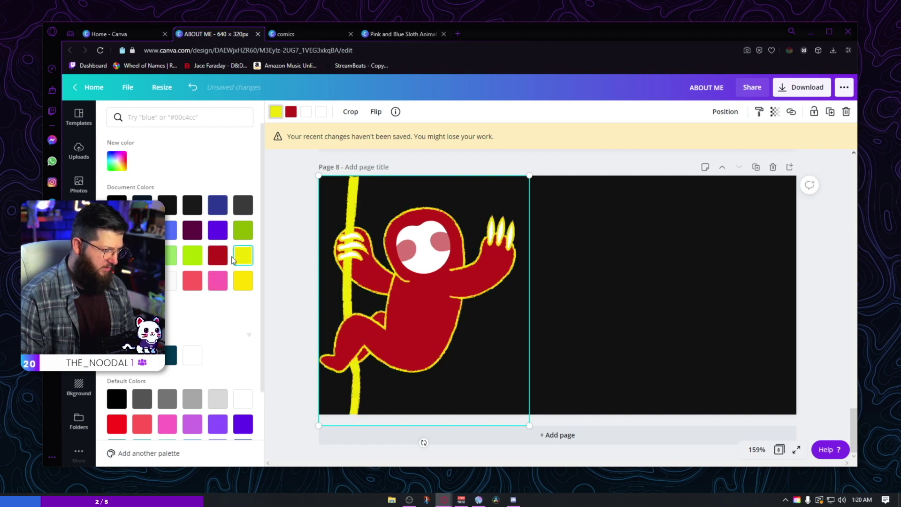
{"action": "left_click", "coordinate": [218, 256]}
{"action": "left_click", "coordinate": [198, 259]}
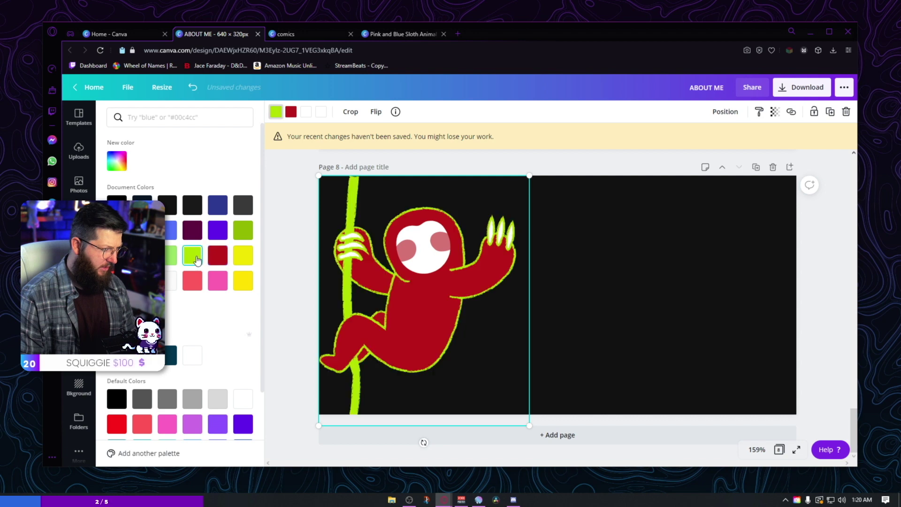
{"action": "left_click", "coordinate": [194, 235]}
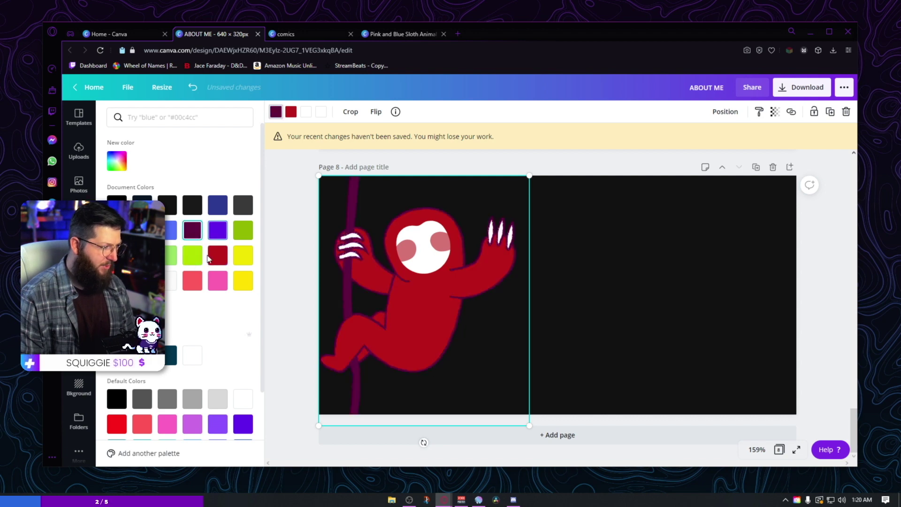
{"action": "left_click", "coordinate": [142, 230]}
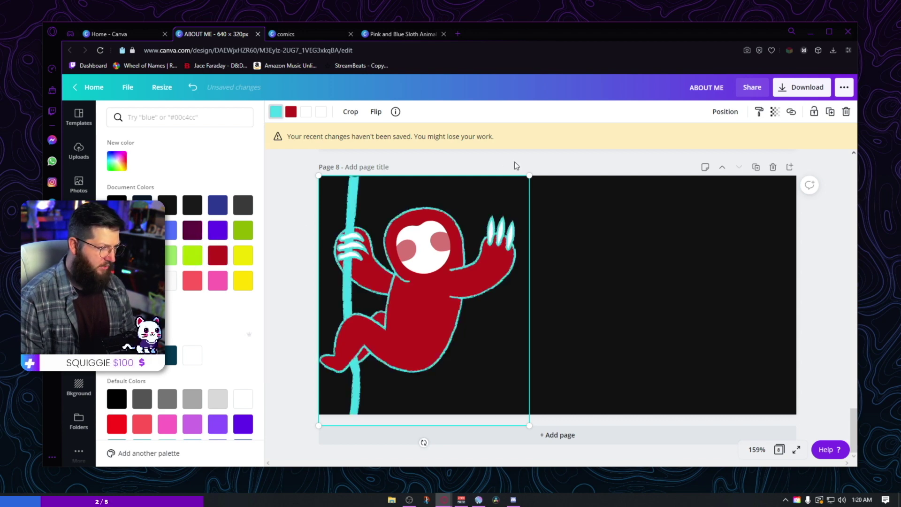
{"action": "left_click", "coordinate": [516, 160]}
{"action": "left_click", "coordinate": [517, 156]}
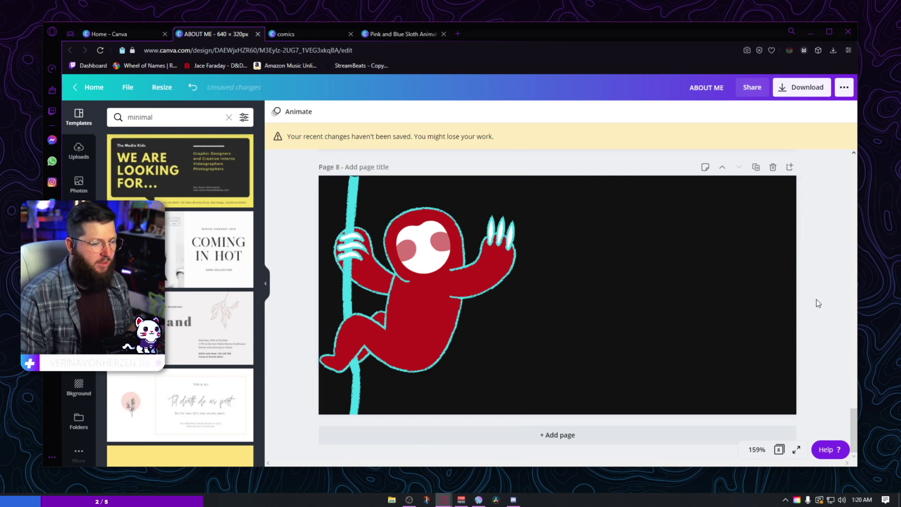
{"action": "left_click", "coordinate": [427, 286]}
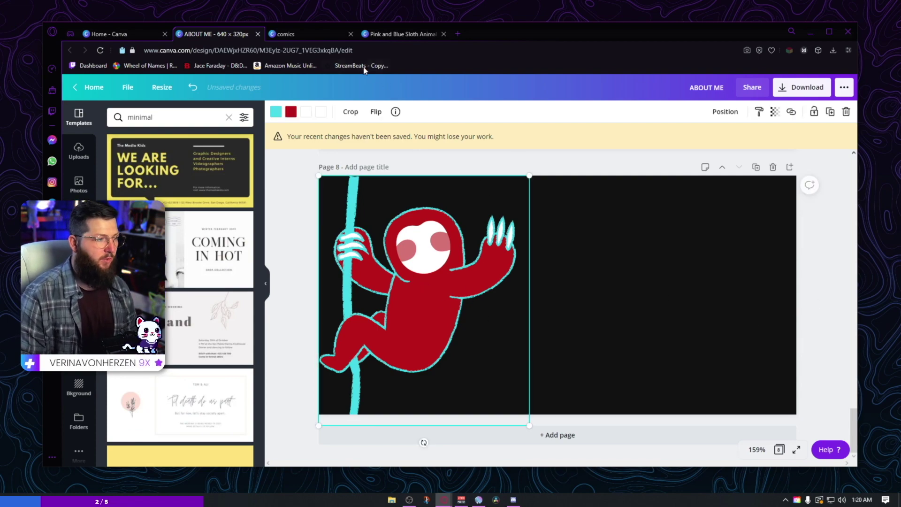
Step: Copy the blushing face from the sloth illustration set onto the red sloth, shrunk and tilted to its head
{"action": "left_click", "coordinate": [319, 33]}
{"action": "left_click", "coordinate": [402, 34]}
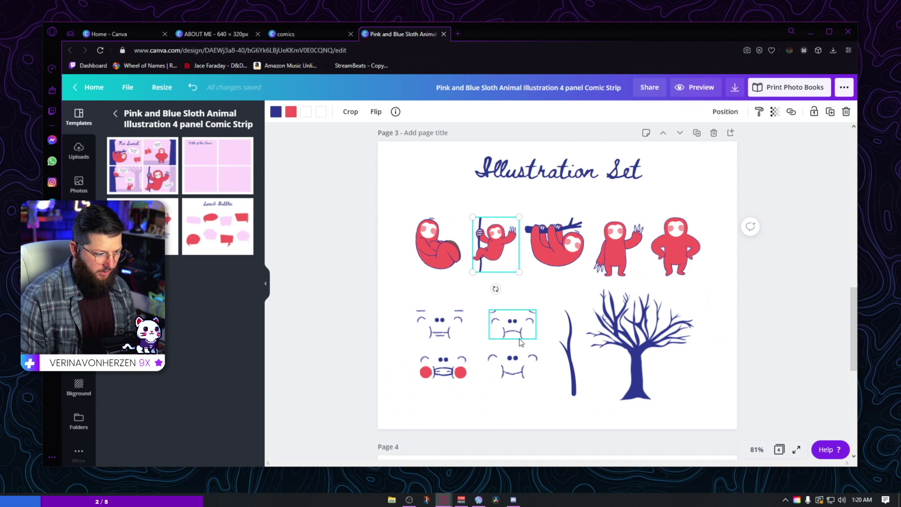
{"action": "left_click", "coordinate": [453, 362]}
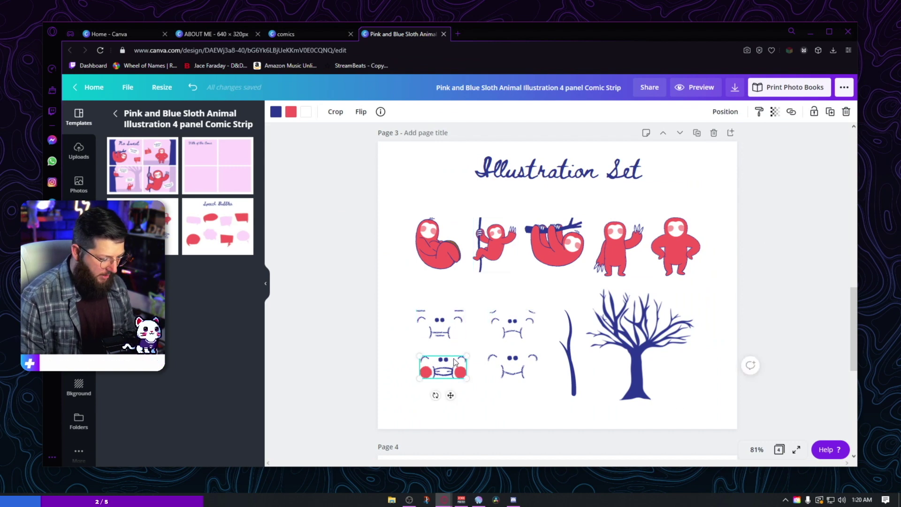
{"action": "key", "text": "ctrl+c"}
{"action": "left_click", "coordinate": [216, 33]}
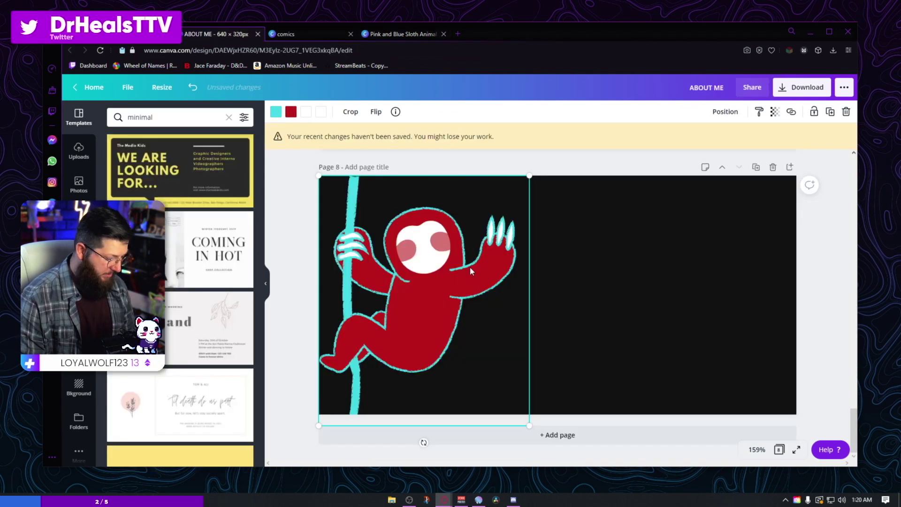
{"action": "key", "text": "ctrl+v"}
{"action": "mouse_move", "coordinate": [410, 220]}
{"action": "left_mouse_down"}
{"action": "mouse_move", "coordinate": [368, 200]}
{"action": "mouse_move", "coordinate": [417, 214]}
{"action": "mouse_move", "coordinate": [432, 250]}
{"action": "left_mouse_up"}
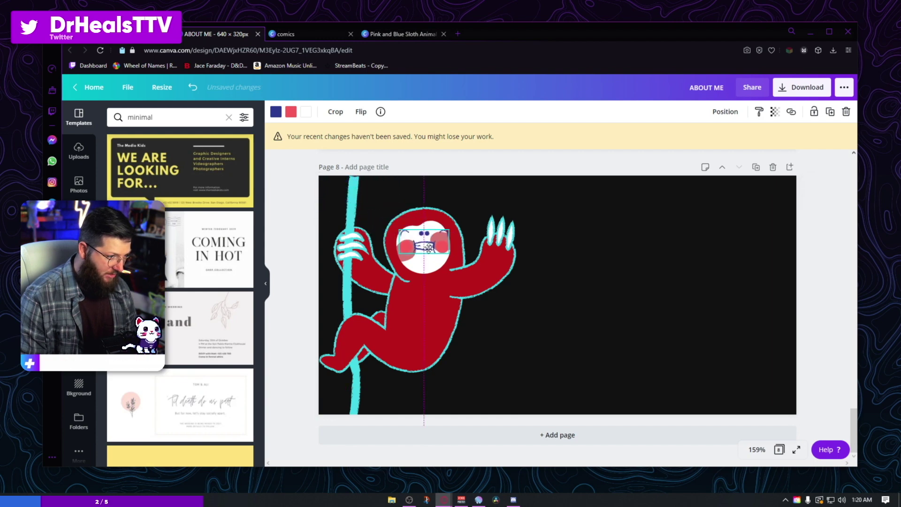
{"action": "mouse_move", "coordinate": [416, 271]}
{"action": "left_mouse_down"}
{"action": "mouse_move", "coordinate": [444, 281]}
{"action": "mouse_move", "coordinate": [421, 268]}
{"action": "left_mouse_up"}
Step: Add an enlarged 'HEYA FRIEND!' caption beside the sloth in the Gagalin font
{"action": "left_click", "coordinate": [590, 286]}
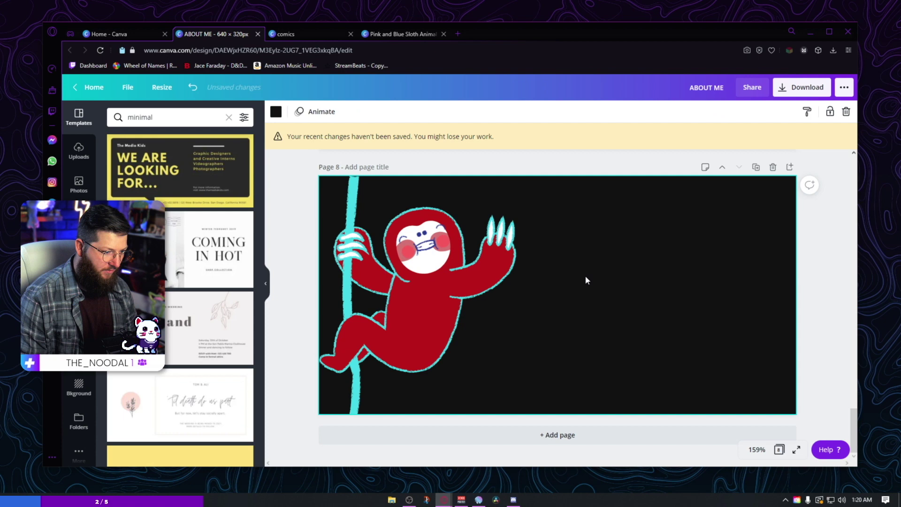
{"action": "key", "text": "t"}
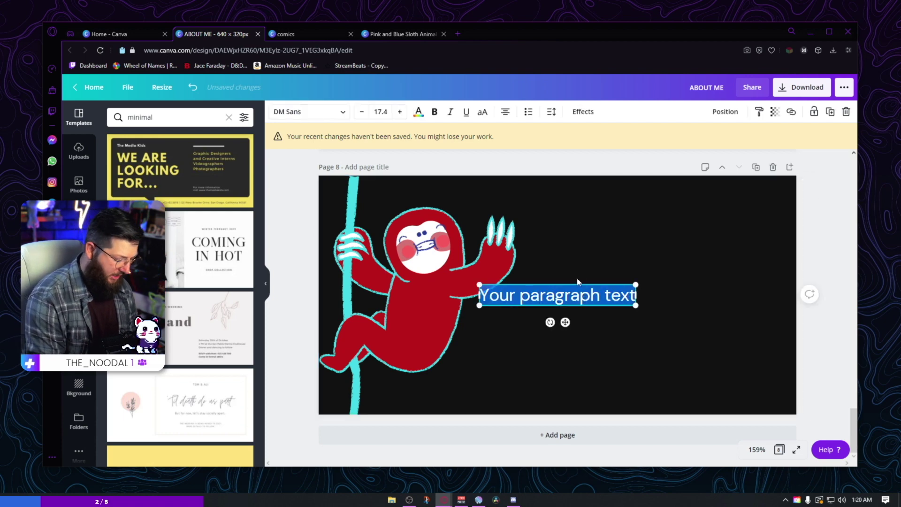
{"action": "type", "text": "HEYA"}
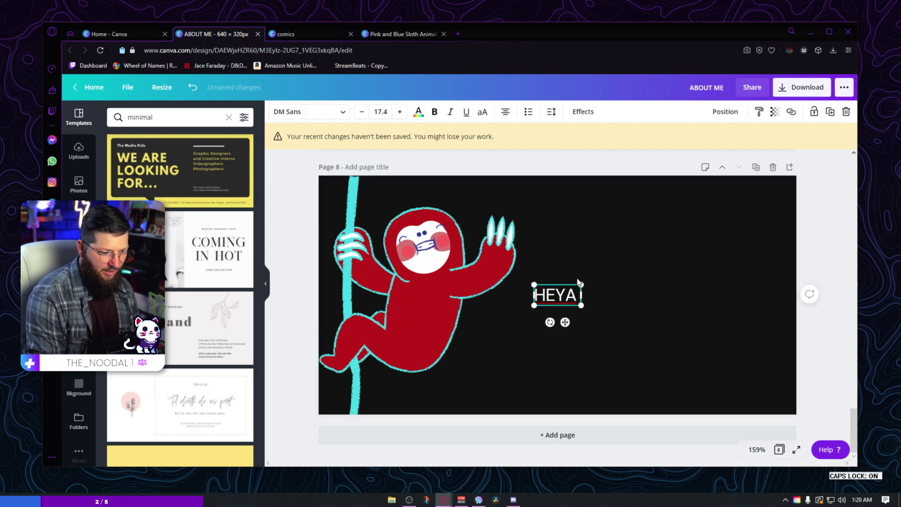
{"action": "type", "text": " FRIEND"}
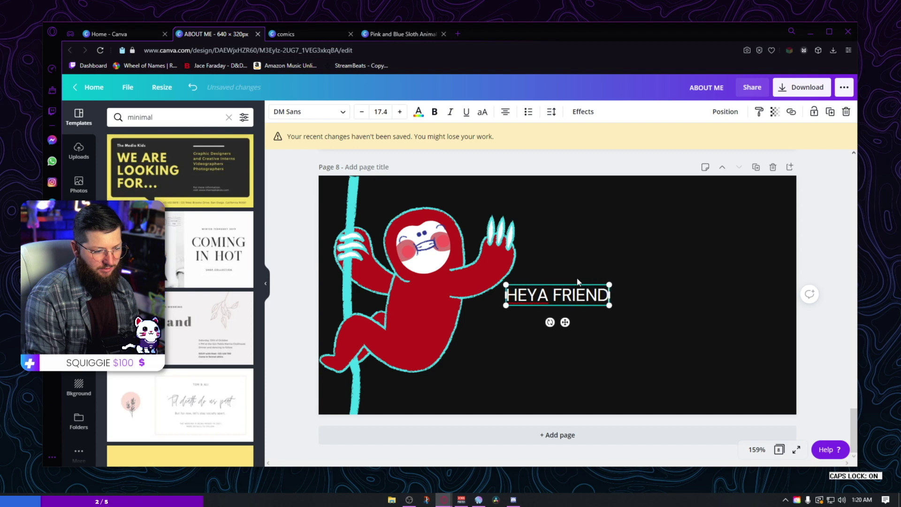
{"action": "type", "text": "!"}
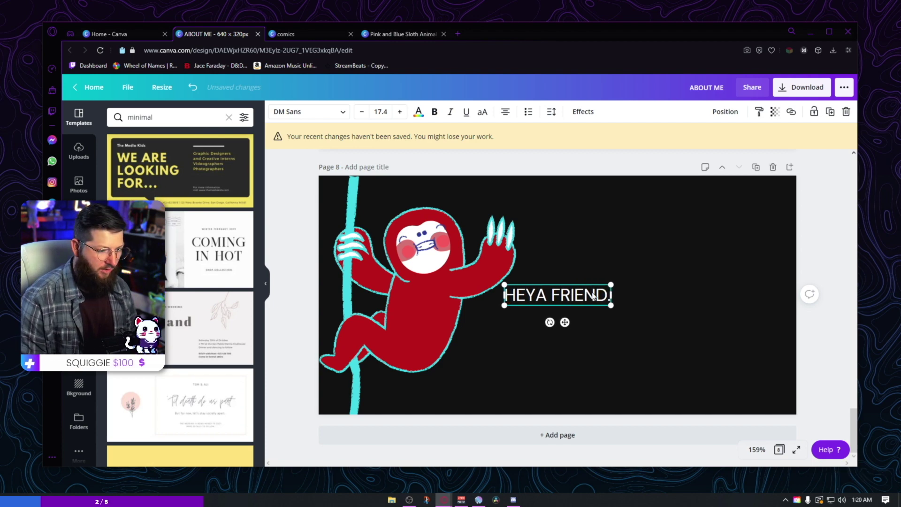
{"action": "left_click_drag", "start_coordinate": [594, 296], "coordinate": [767, 324]}
{"action": "left_click", "coordinate": [334, 111]}
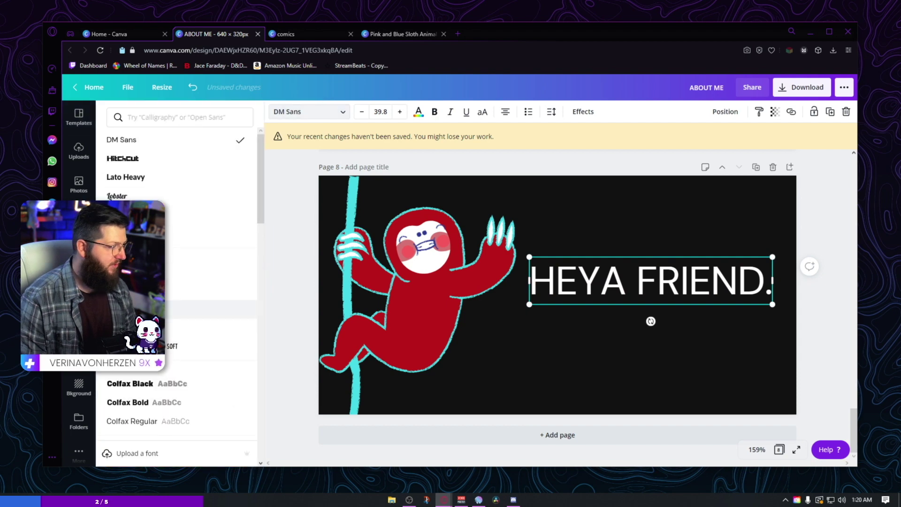
{"action": "left_click", "coordinate": [207, 272]}
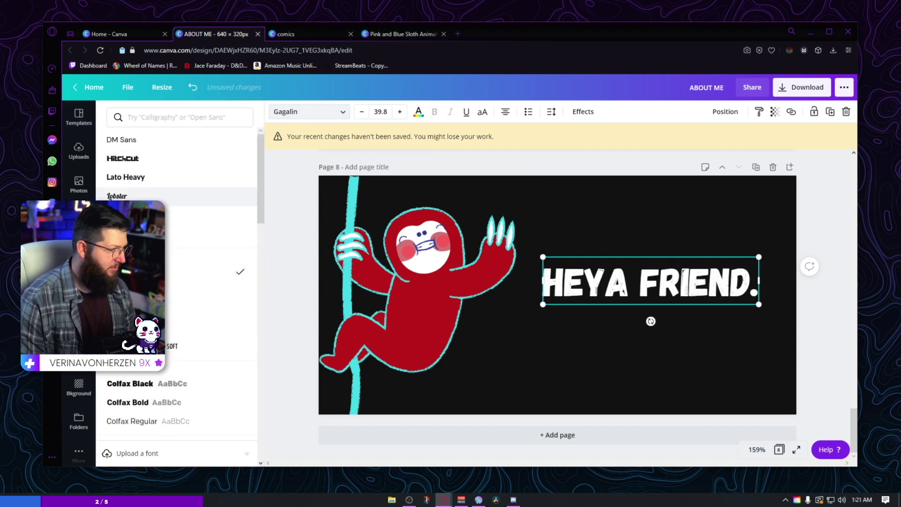
Step: Switch the caption to Beth Ellen, the font used by the Illustration Set title
{"action": "left_click", "coordinate": [398, 34]}
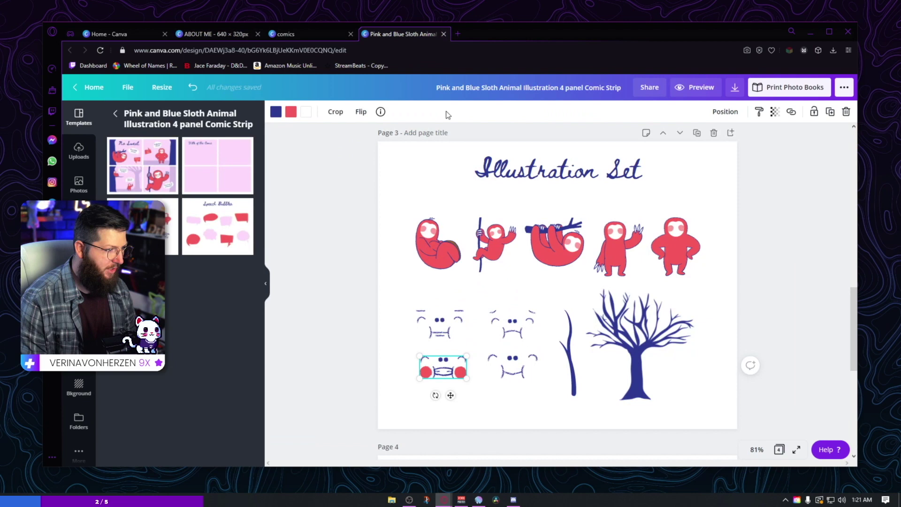
{"action": "left_click", "coordinate": [552, 174]}
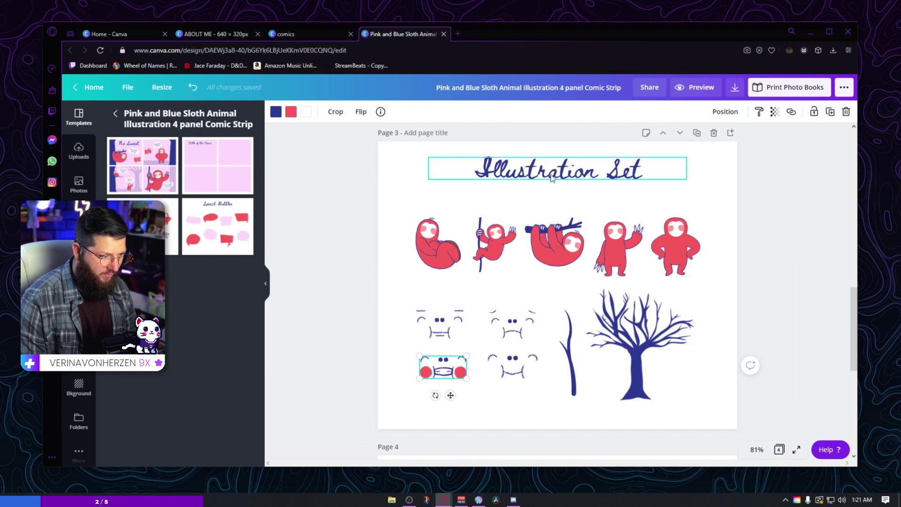
{"action": "left_click", "coordinate": [223, 37]}
{"action": "left_click", "coordinate": [177, 118]}
{"action": "type", "text": "BETH"}
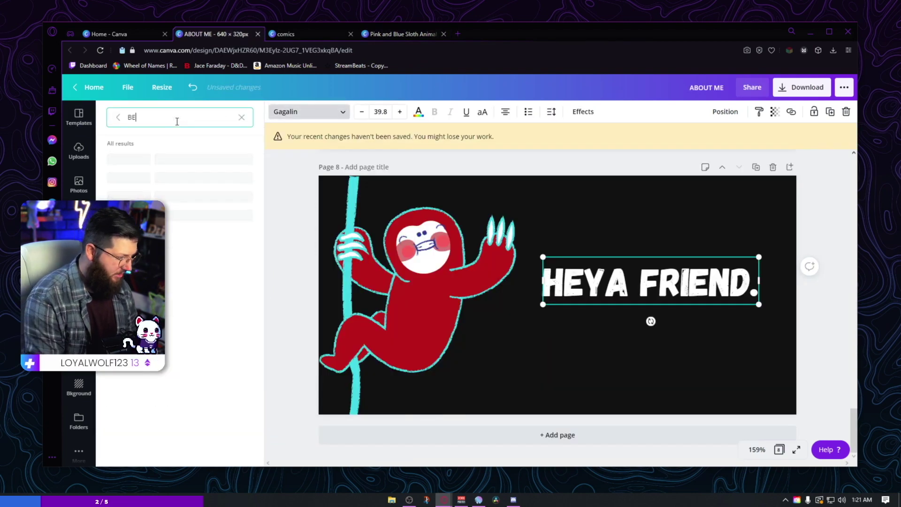
{"action": "left_click", "coordinate": [141, 158]}
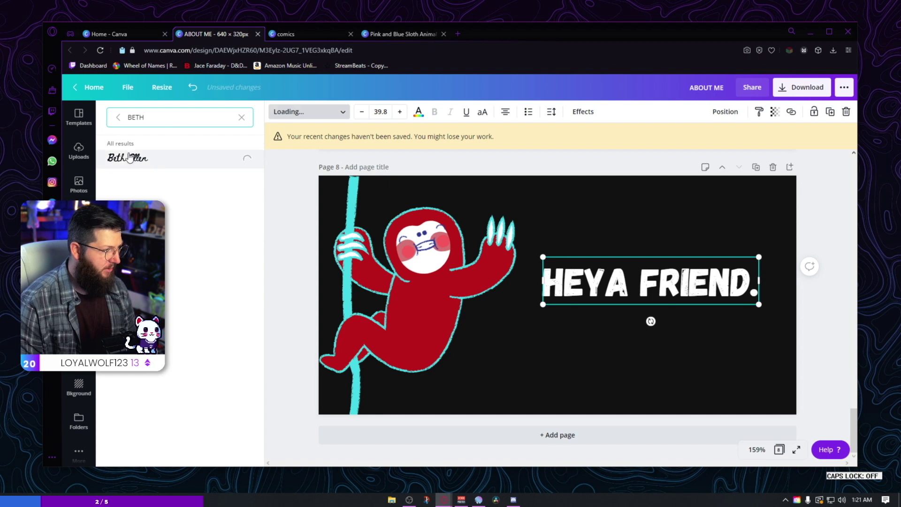
Step: Retype the caption as 'Heya' / 'Friend!' on two lines and enlarge its text box
{"action": "double_click", "coordinate": [658, 294]}
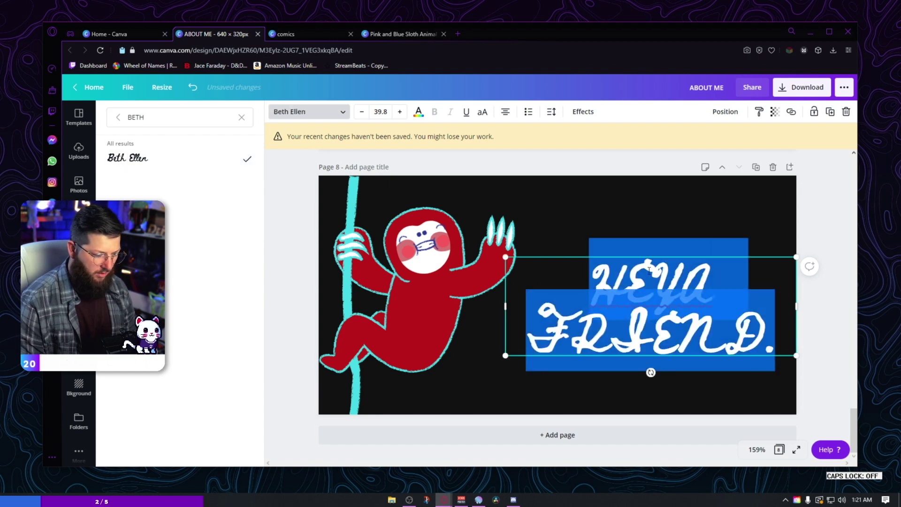
{"action": "key", "text": "Caps_Lock"}
{"action": "type", "text": "Heya"}
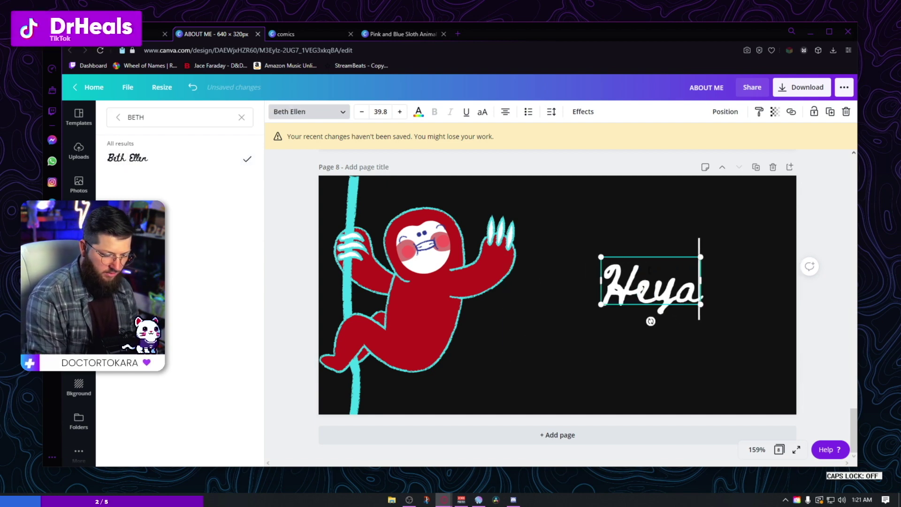
{"action": "key", "text": "Return"}
{"action": "type", "text": "Friend!"}
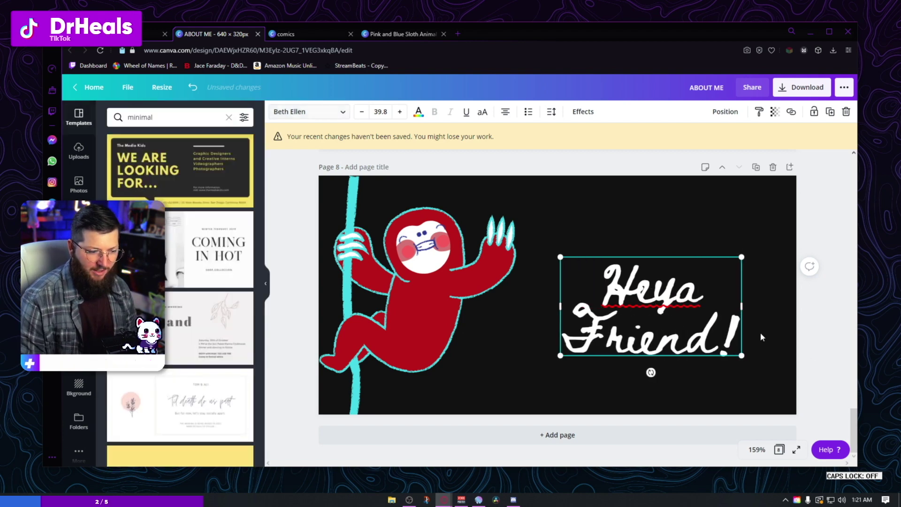
{"action": "left_click_drag", "start_coordinate": [717, 342], "coordinate": [772, 368]}
{"action": "left_click", "coordinate": [809, 357]}
{"action": "left_click_drag", "start_coordinate": [732, 328], "coordinate": [719, 329]}
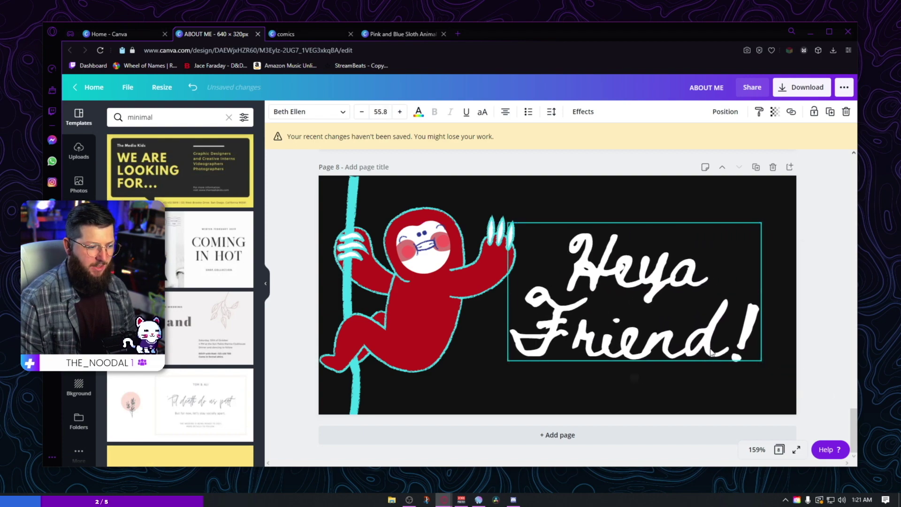
{"action": "left_click", "coordinate": [773, 311]}
Step: Copy a panel's backdrop shapes from the No Sweat sloth comic and paste them onto page 8
{"action": "left_click", "coordinate": [401, 34]}
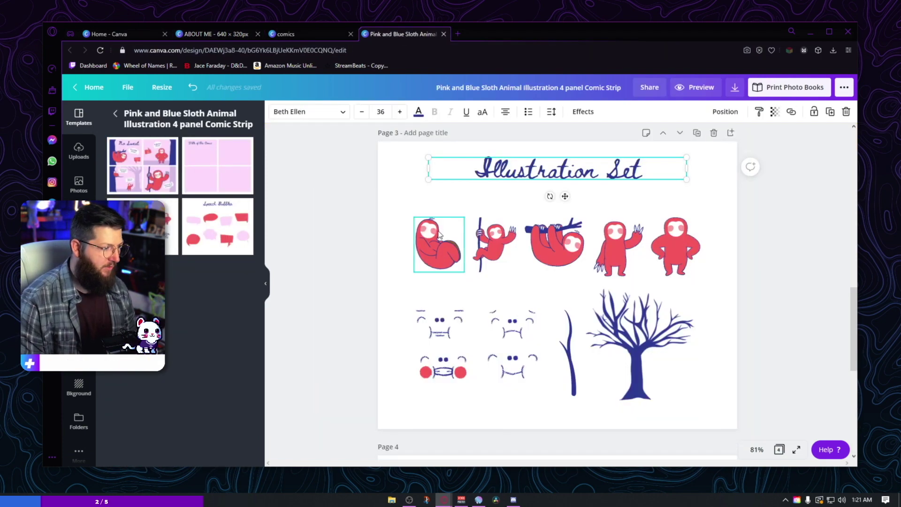
{"action": "left_click", "coordinate": [162, 173]}
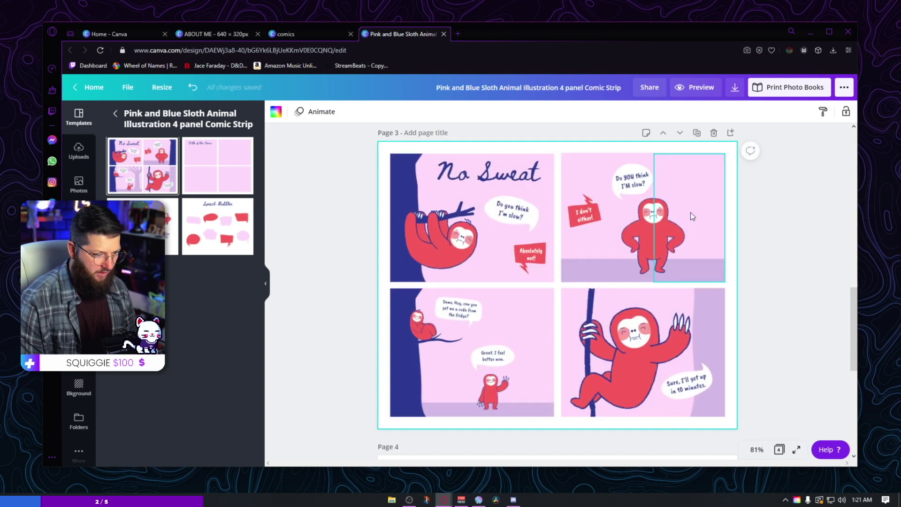
{"action": "left_click_drag", "start_coordinate": [770, 230], "coordinate": [698, 281]}
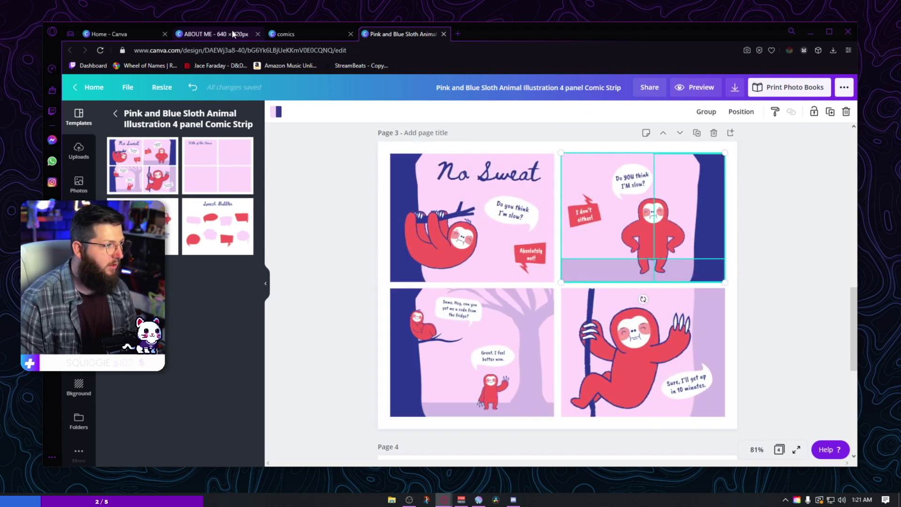
{"action": "left_click", "coordinate": [216, 34]}
{"action": "key", "text": "ctrl+v"}
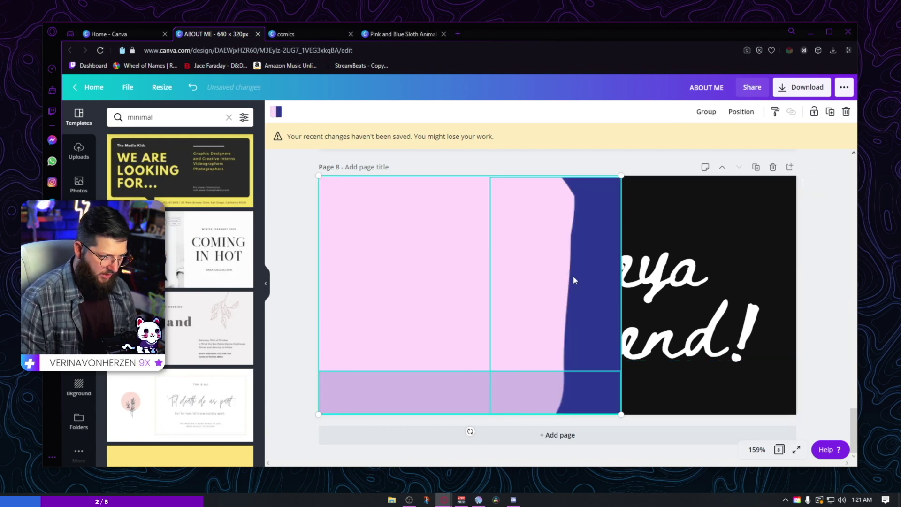
{"action": "left_click_drag", "start_coordinate": [591, 291], "coordinate": [577, 302]}
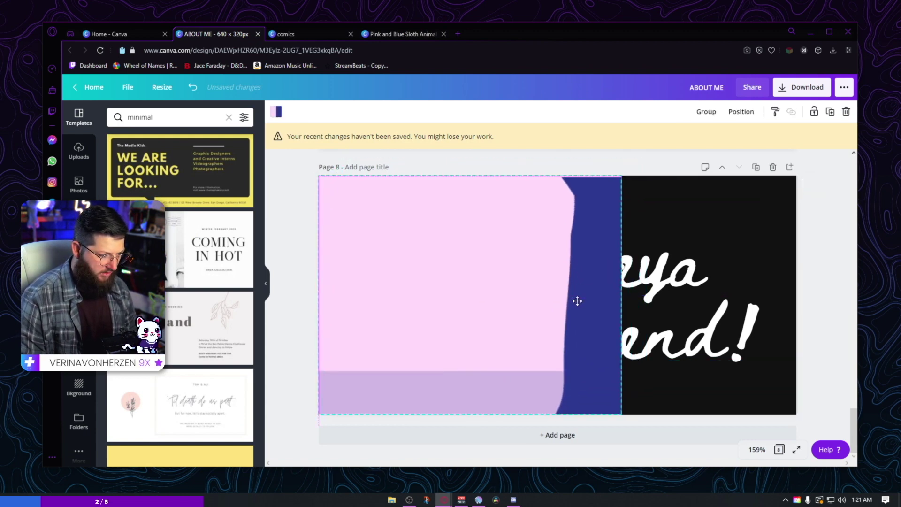
{"action": "left_click", "coordinate": [814, 328]}
Step: Move the blue shape to the right edge and stretch the pink and lavender shapes across the page
{"action": "left_click_drag", "start_coordinate": [598, 251], "coordinate": [771, 262]}
{"action": "left_click_drag", "start_coordinate": [666, 427], "coordinate": [664, 427]}
{"action": "left_click", "coordinate": [557, 405]}
{"action": "left_click", "coordinate": [571, 354], "text": "shift"}
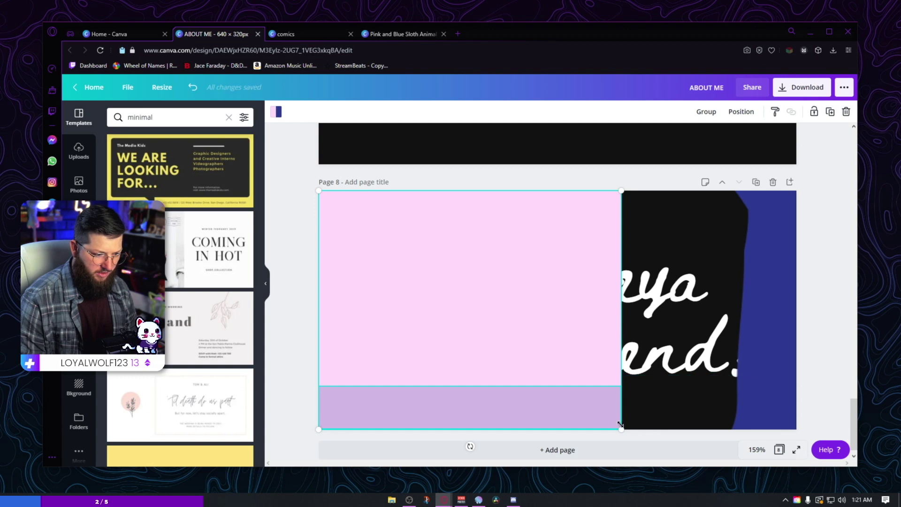
{"action": "left_click_drag", "start_coordinate": [621, 428], "coordinate": [877, 473]}
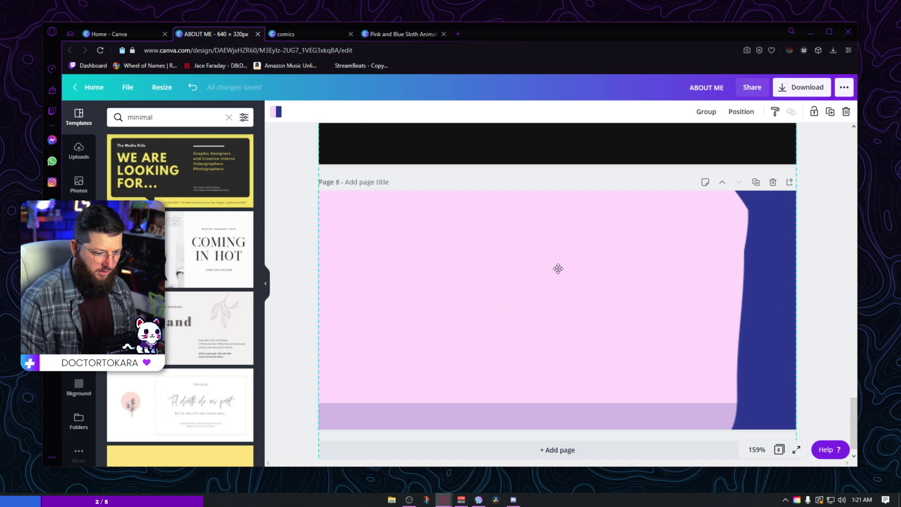
Step: Send the pink backdrop backward until it sits behind the sloth and caption
{"action": "left_click", "coordinate": [741, 112]}
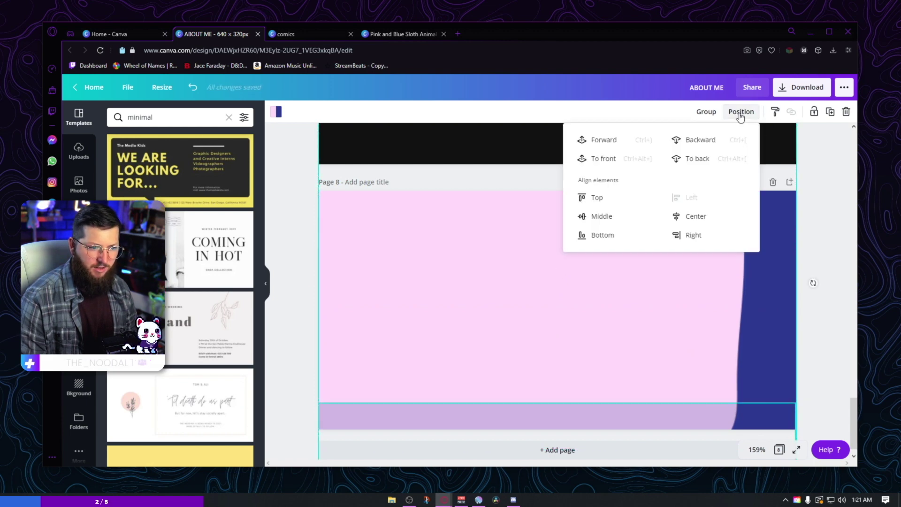
{"action": "left_click", "coordinate": [704, 149]}
{"action": "left_click", "coordinate": [826, 344]}
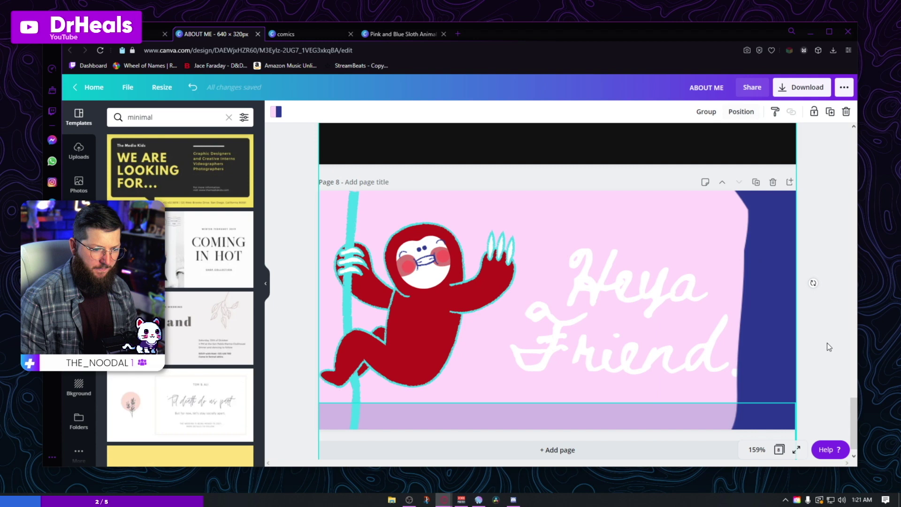
{"action": "left_click", "coordinate": [457, 314]}
Step: Make the Heya Friend! text navy and shift it left so the exclamation mark shows
{"action": "left_click", "coordinate": [581, 285]}
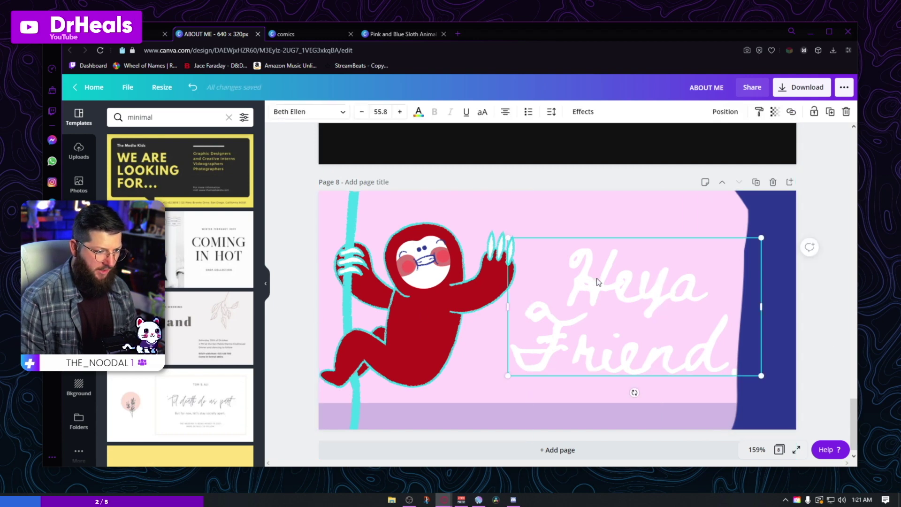
{"action": "left_click", "coordinate": [419, 113]}
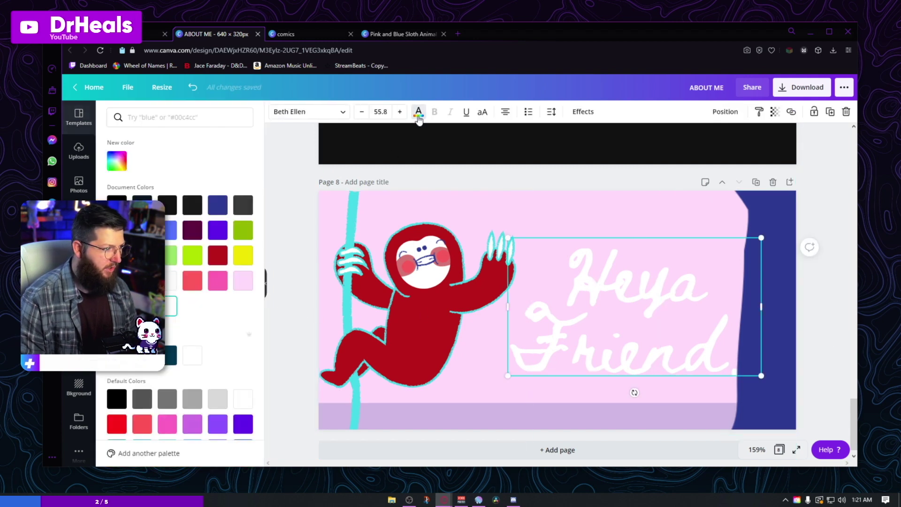
{"action": "left_click", "coordinate": [218, 205]}
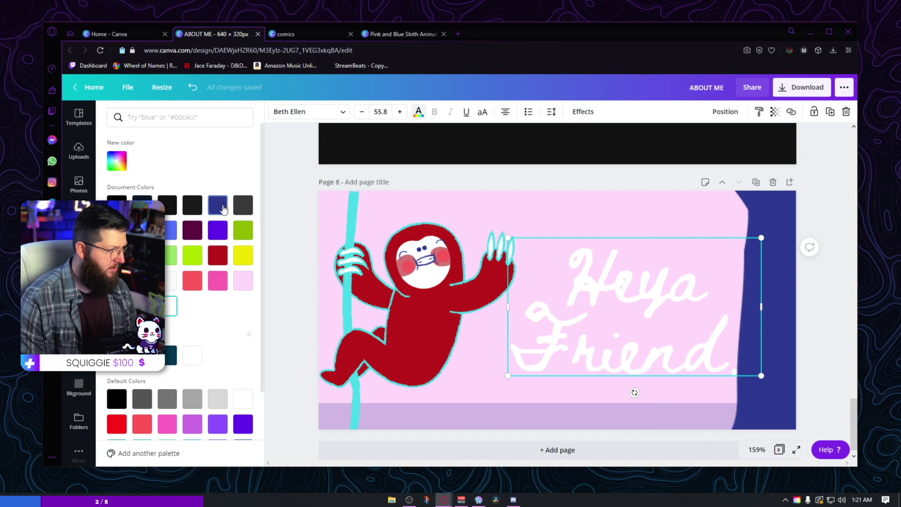
{"action": "key", "text": "Escape"}
{"action": "scroll", "coordinate": [827, 314], "scroll_direction": "down", "scroll_amount": 1}
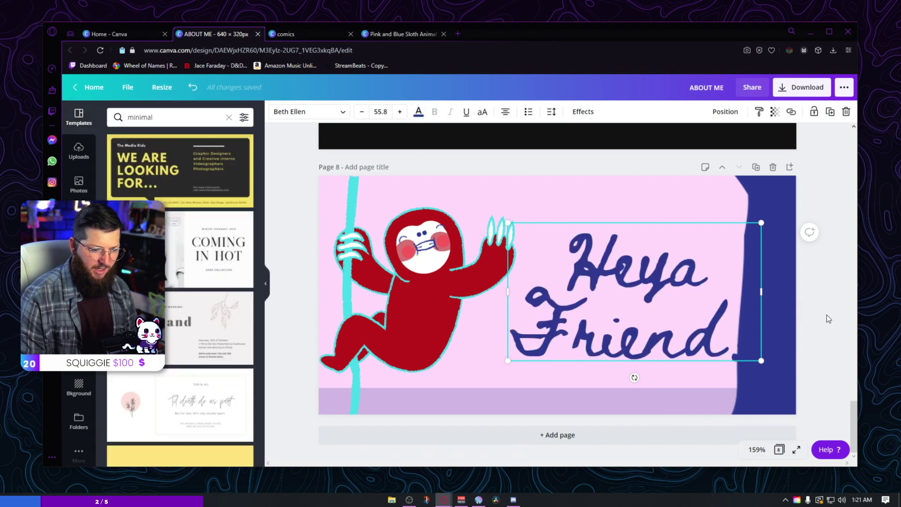
{"action": "left_click_drag", "start_coordinate": [617, 350], "coordinate": [603, 349]}
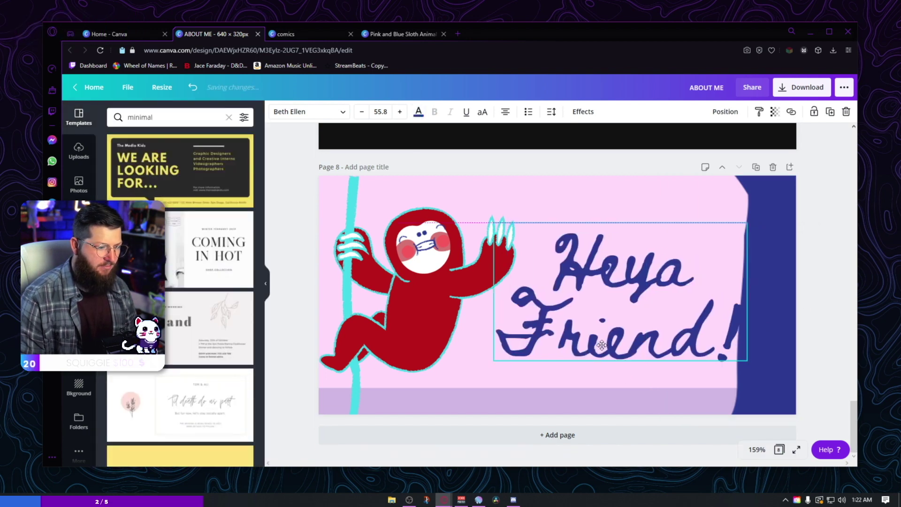
{"action": "left_click", "coordinate": [808, 341]}
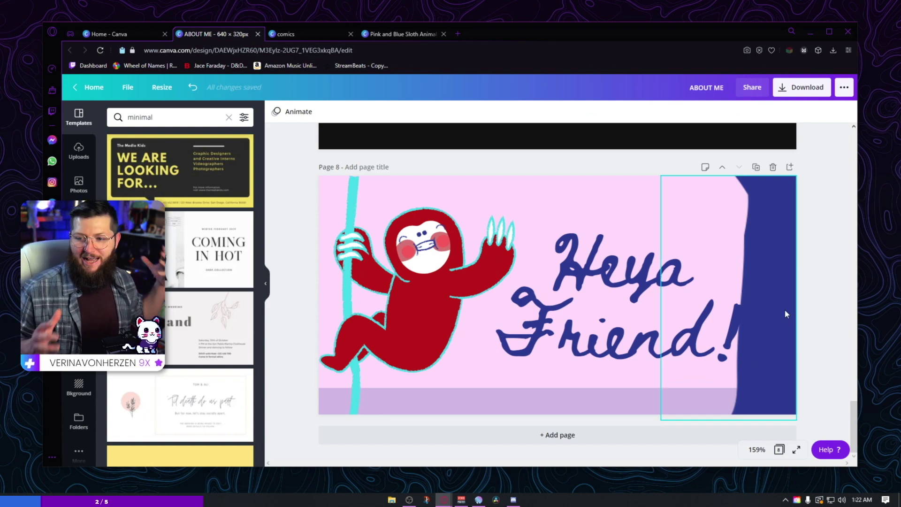
Step: Add a new page 9 to the panel design and close the pink and blue sloth comic
{"action": "left_click", "coordinate": [546, 436]}
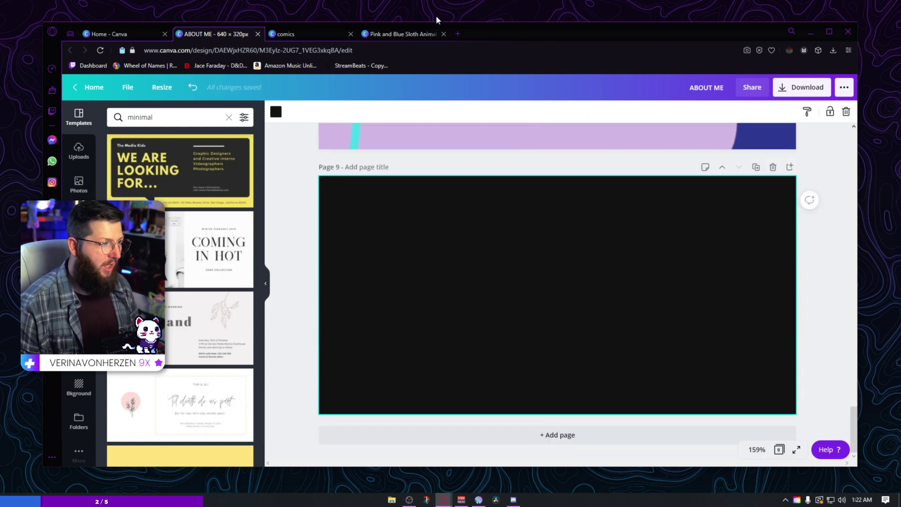
{"action": "left_click", "coordinate": [409, 35]}
{"action": "left_click", "coordinate": [285, 36]}
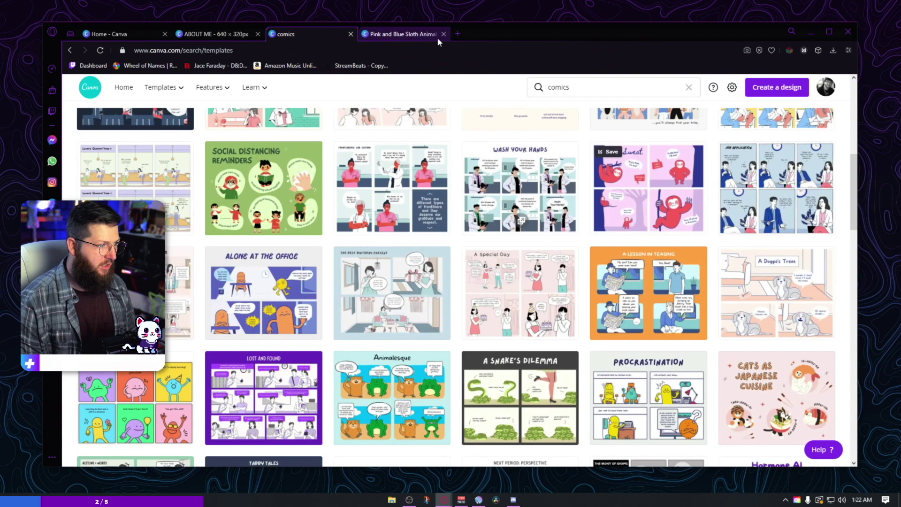
{"action": "left_click", "coordinate": [444, 34]}
Step: Open the Surreality Bites comic template from the comics results
{"action": "scroll", "coordinate": [288, 362], "scroll_direction": "down", "scroll_amount": 4}
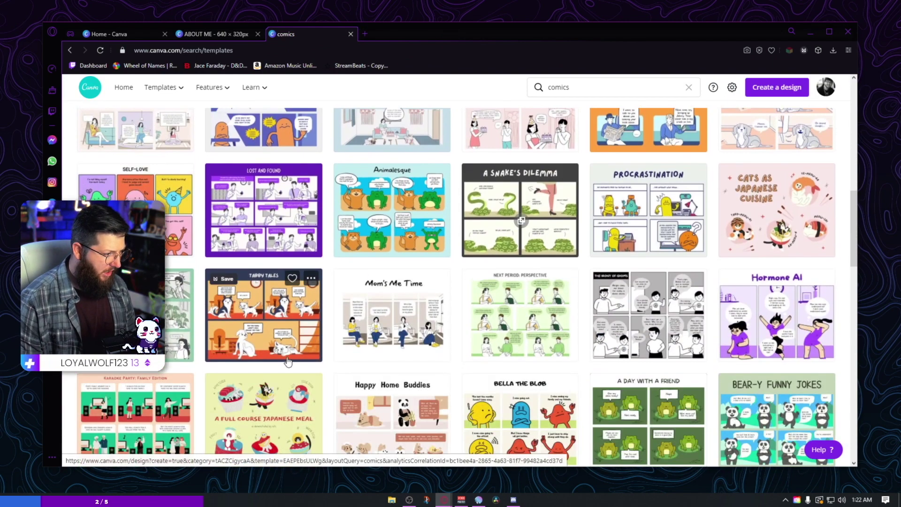
{"action": "scroll", "coordinate": [288, 362], "scroll_direction": "down", "scroll_amount": 5}
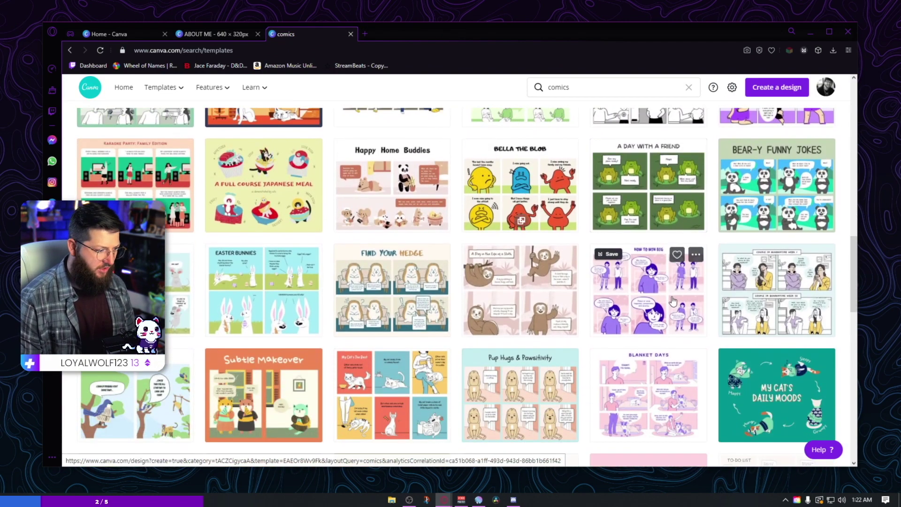
{"action": "scroll", "coordinate": [673, 301], "scroll_direction": "down", "scroll_amount": 5}
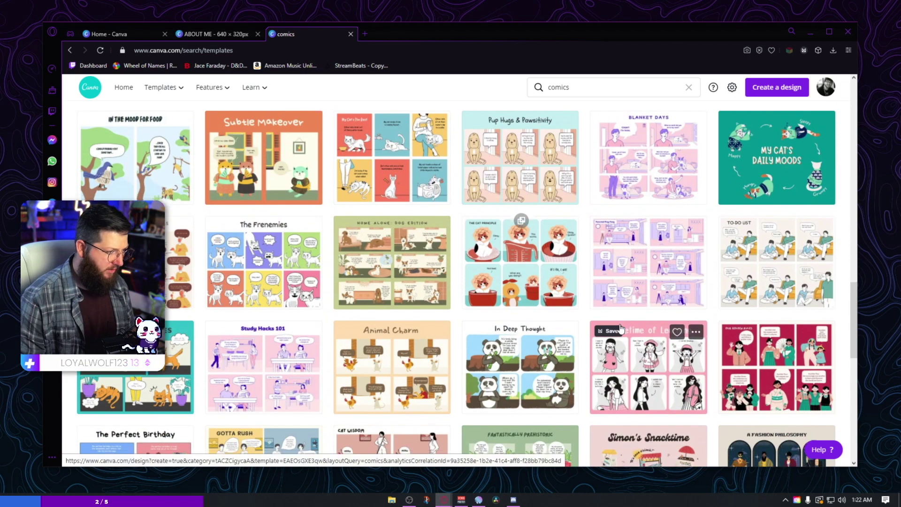
{"action": "scroll", "coordinate": [620, 329], "scroll_direction": "down", "scroll_amount": 3}
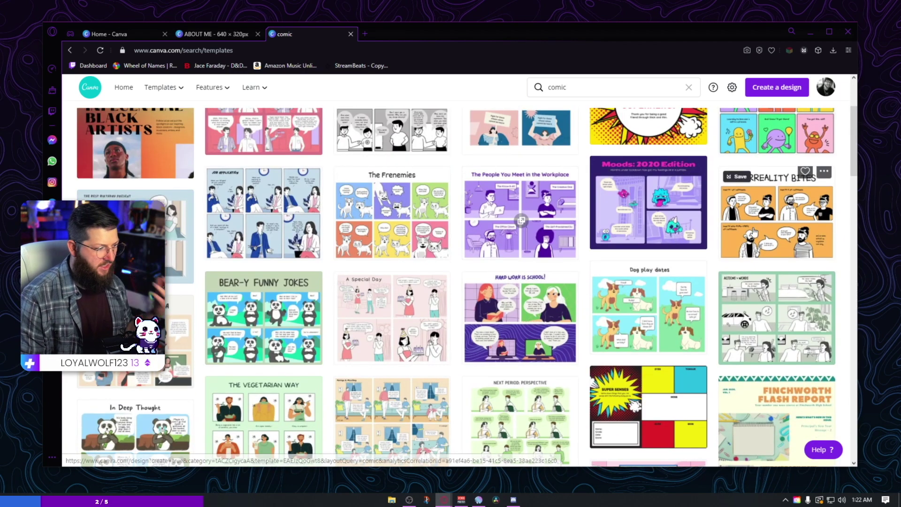
{"action": "left_click", "coordinate": [784, 206]}
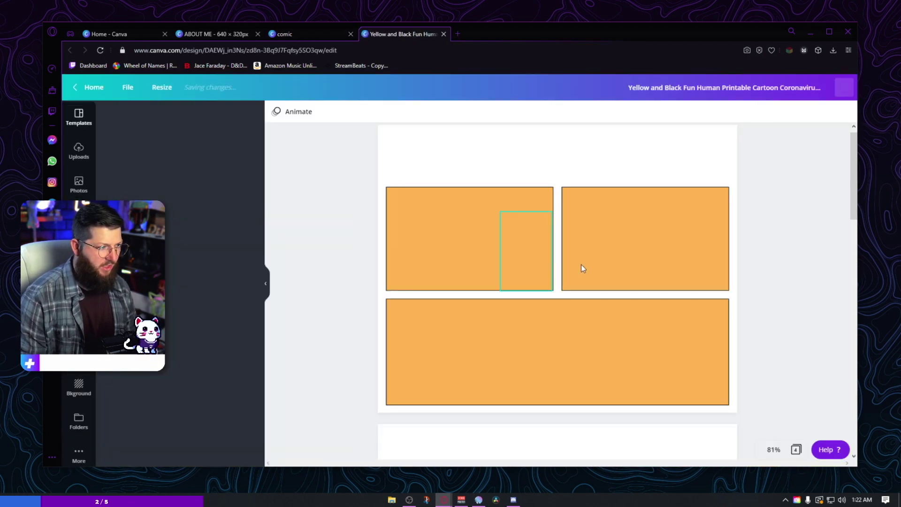
Step: Select the two characters and speech bubbles in the first Surreality Bites panel
{"action": "scroll", "coordinate": [770, 274], "scroll_direction": "down", "scroll_amount": 3}
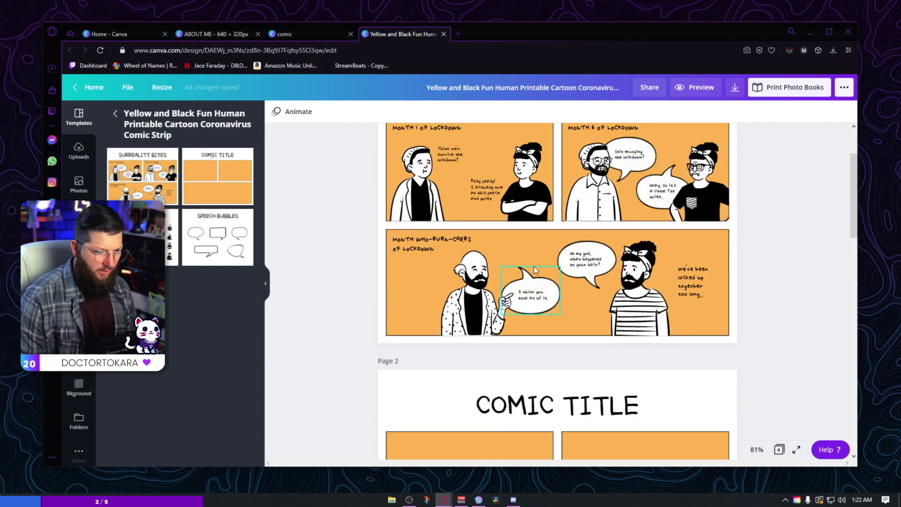
{"action": "scroll", "coordinate": [479, 345], "scroll_direction": "up", "scroll_amount": 3}
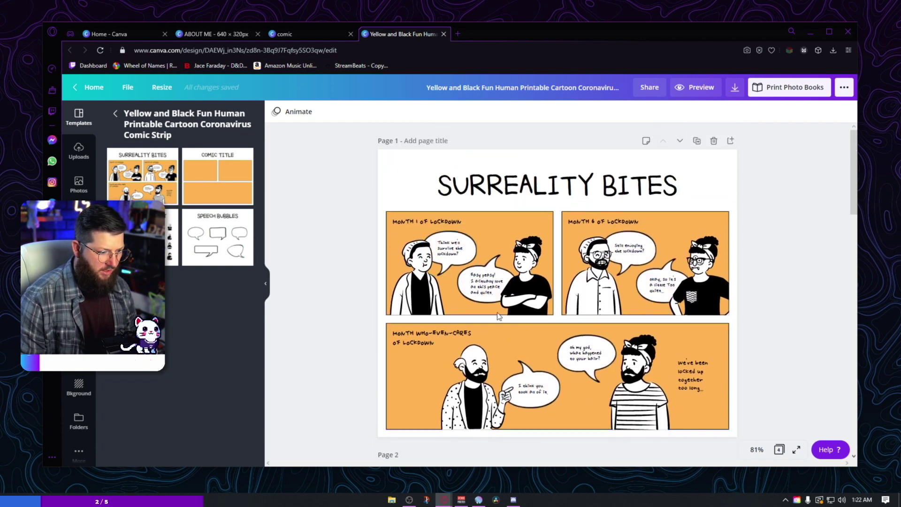
{"action": "left_click_drag", "start_coordinate": [369, 247], "coordinate": [539, 291]}
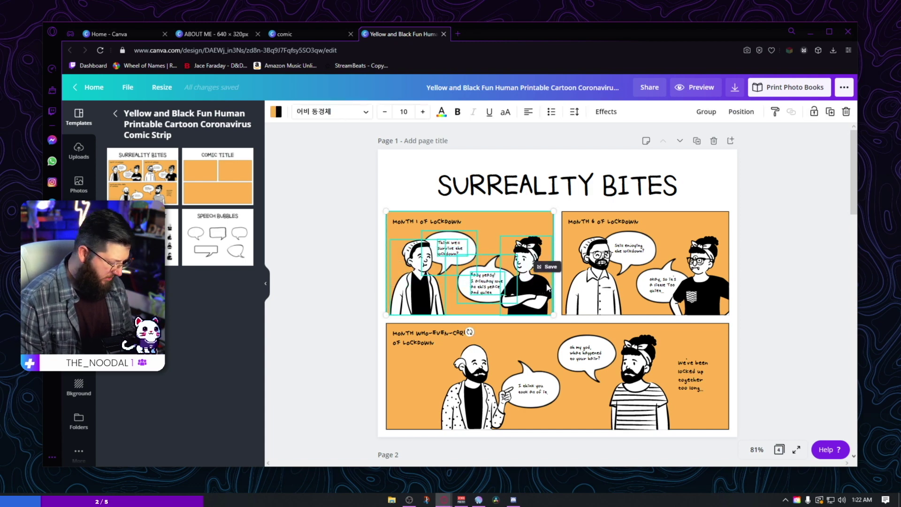
Step: Paste the comic panel onto page 9 and change its black background to orange
{"action": "left_click", "coordinate": [216, 34]}
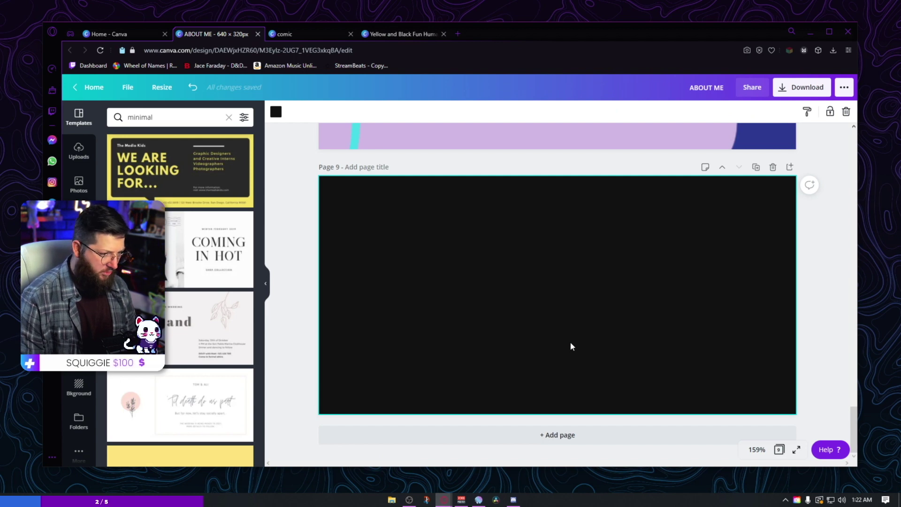
{"action": "key", "text": "ctrl+v"}
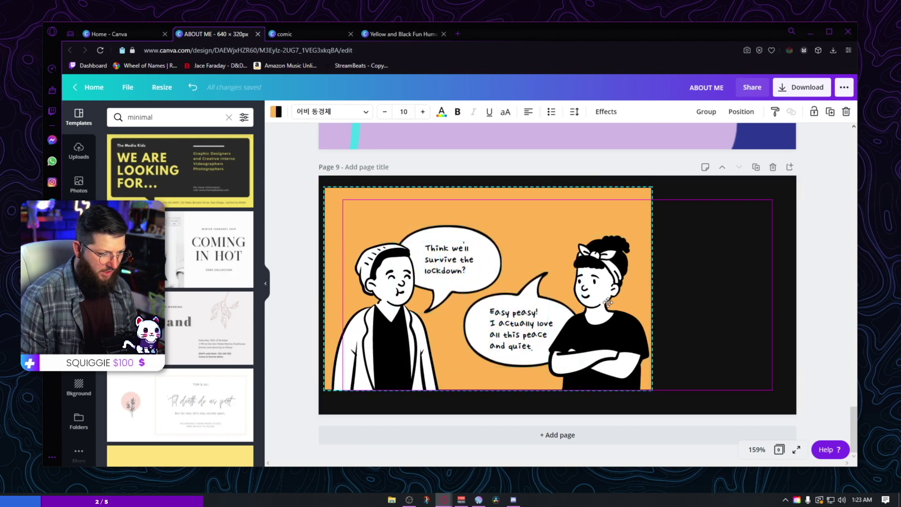
{"action": "left_click_drag", "start_coordinate": [608, 303], "coordinate": [603, 291]}
{"action": "left_click", "coordinate": [731, 281]}
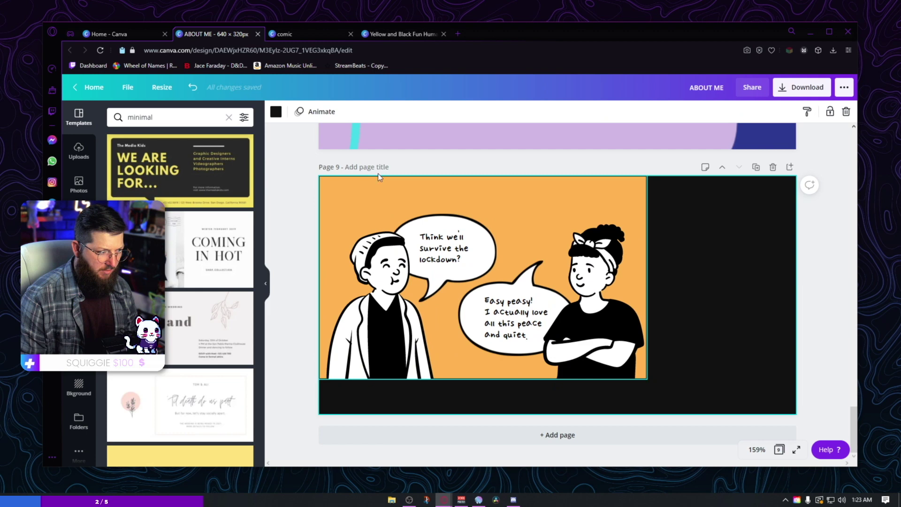
{"action": "left_click", "coordinate": [276, 112]}
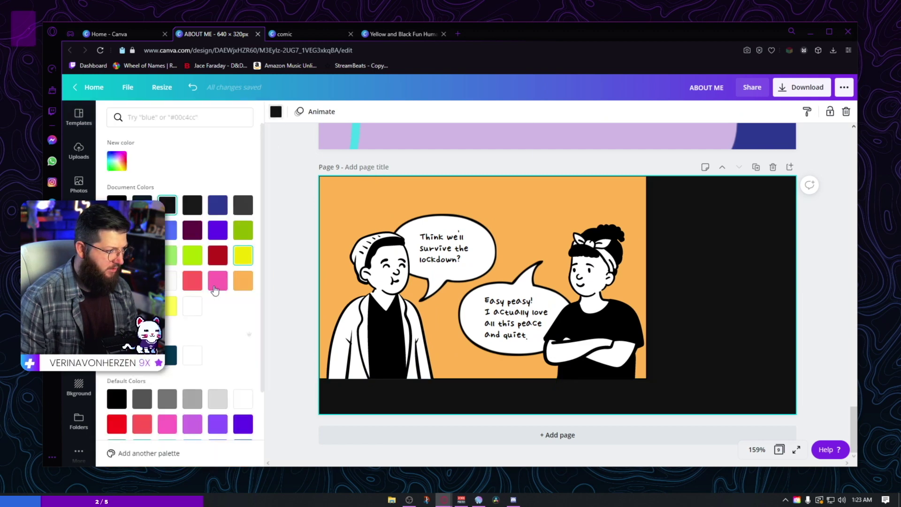
{"action": "left_click", "coordinate": [242, 281]}
{"action": "left_click", "coordinate": [306, 247]}
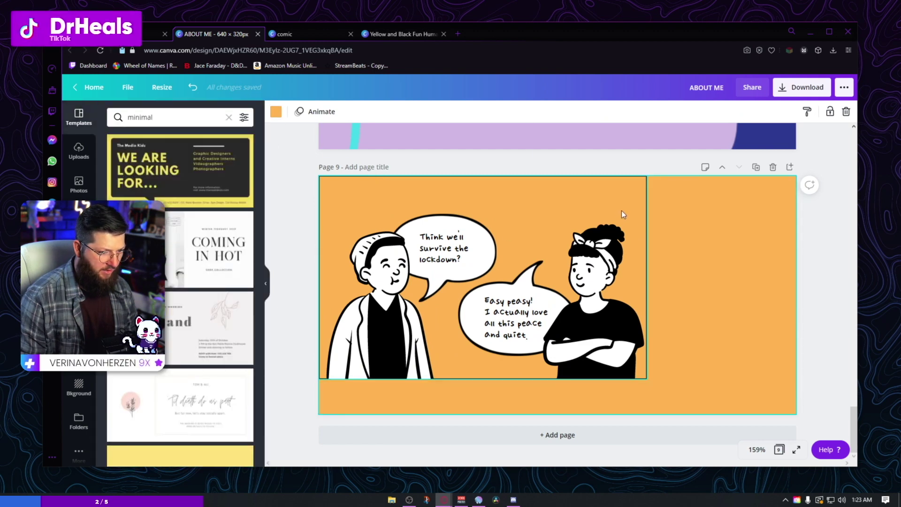
Step: Select both characters and their two text boxes, then move and enlarge them to fill the panel
{"action": "left_click", "coordinate": [647, 214]}
{"action": "left_click", "coordinate": [673, 280]}
{"action": "left_click", "coordinate": [590, 322]}
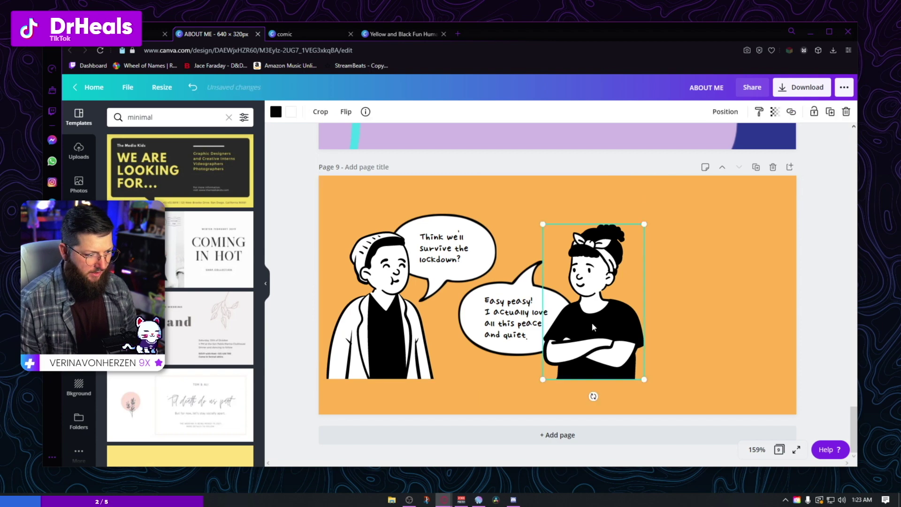
{"action": "left_click", "coordinate": [515, 327], "text": "shift"}
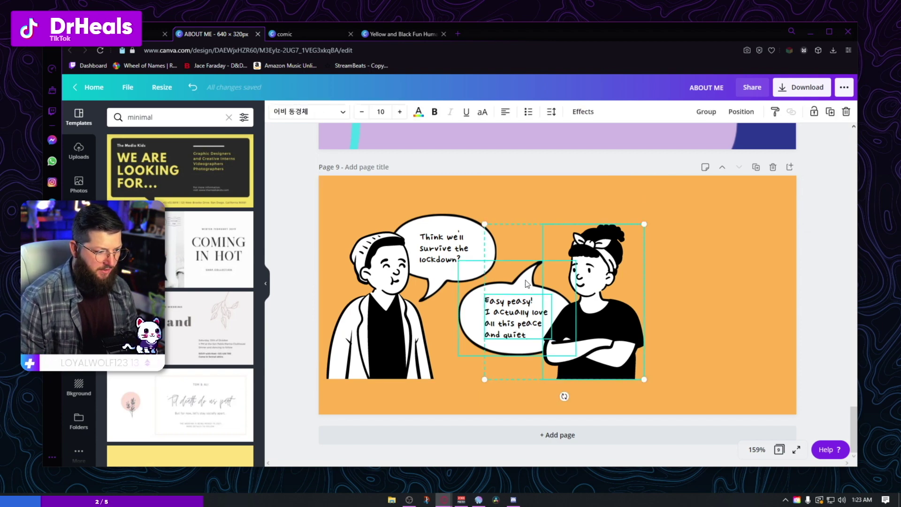
{"action": "left_click", "coordinate": [472, 254], "text": "shift"}
{"action": "left_click", "coordinate": [389, 270], "text": "shift"}
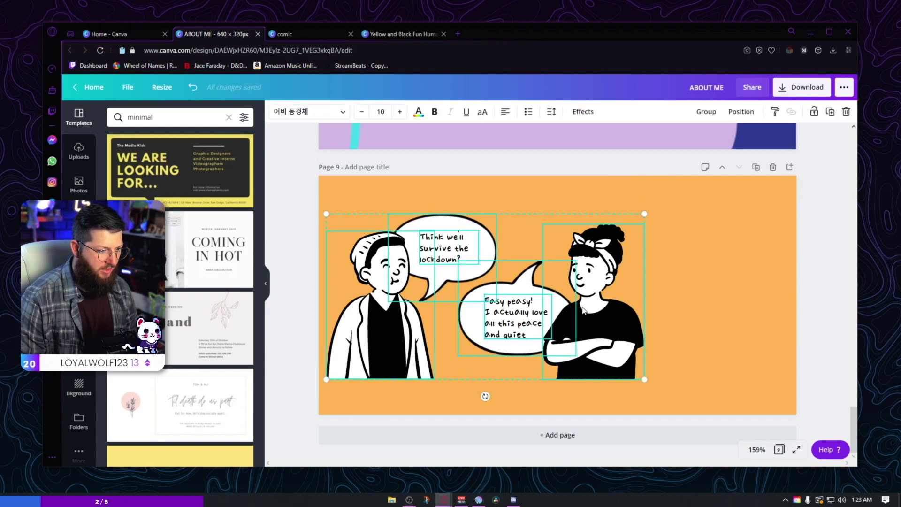
{"action": "left_click_drag", "start_coordinate": [584, 310], "coordinate": [563, 274]}
{"action": "left_click_drag", "start_coordinate": [624, 344], "coordinate": [795, 439]}
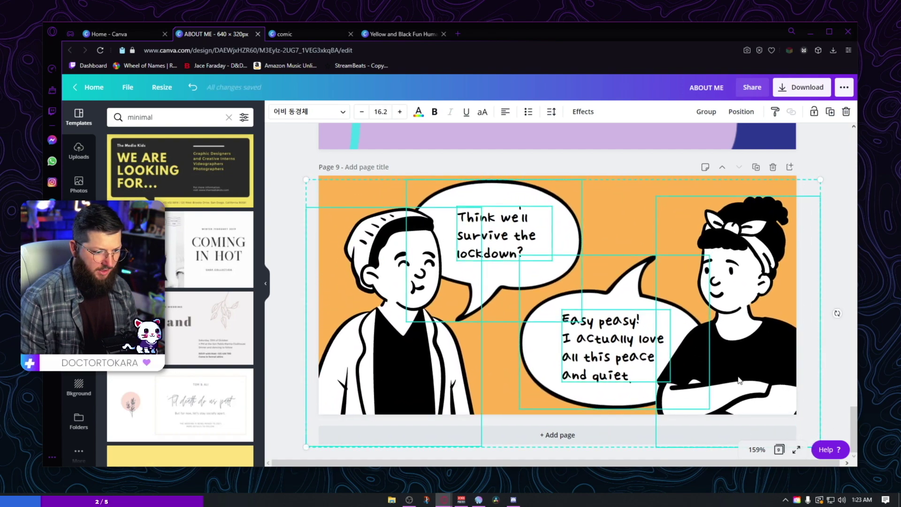
{"action": "left_click_drag", "start_coordinate": [739, 381], "coordinate": [726, 380]}
Step: Replace the man's bubble text with 'Where can I talk to you?'
{"action": "left_click", "coordinate": [833, 285]}
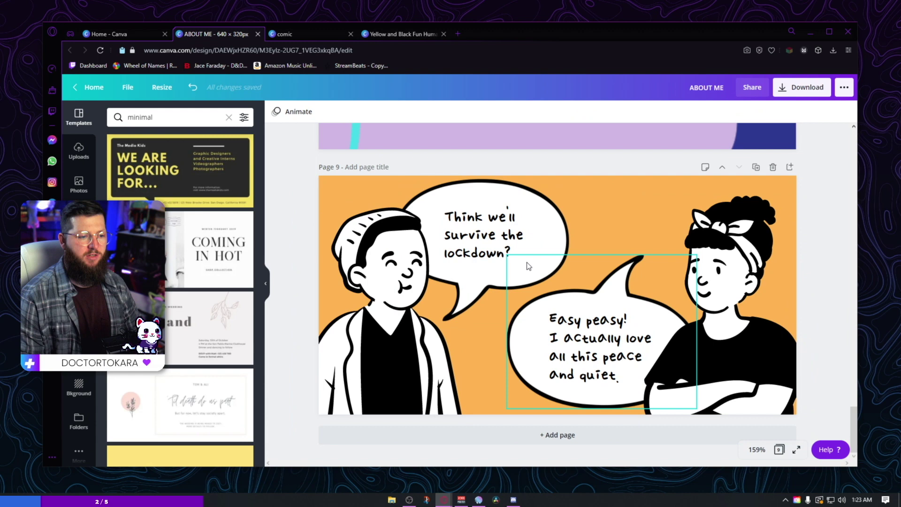
{"action": "left_click", "coordinate": [480, 231]}
{"action": "left_click", "coordinate": [481, 231]}
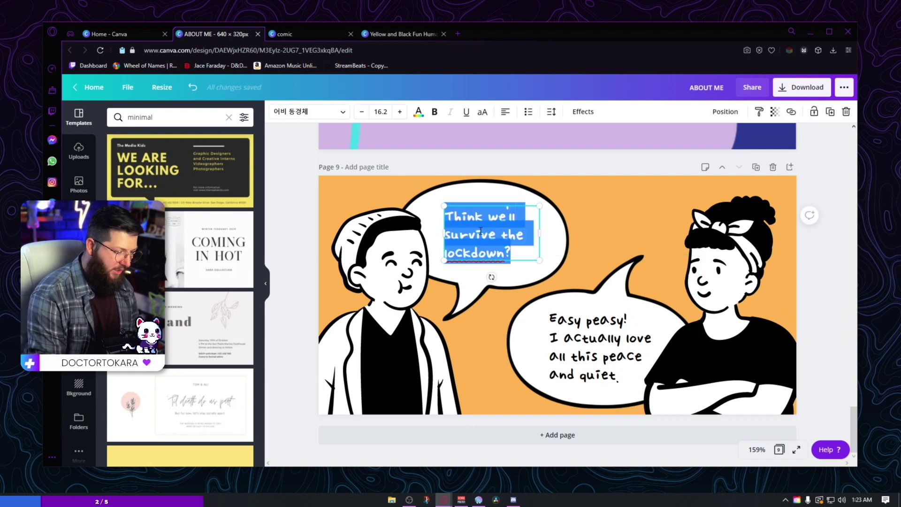
{"action": "type", "text": "Where can I"}
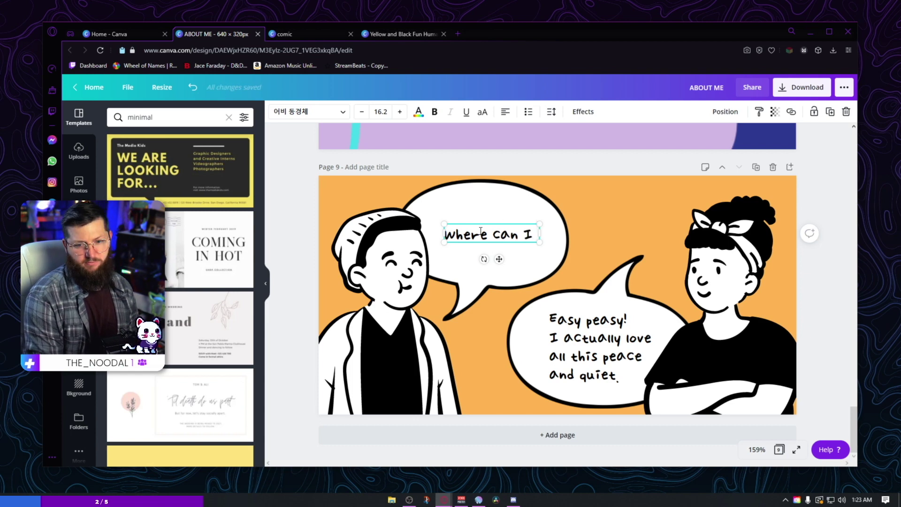
{"action": "type", "text": "talk to you?"}
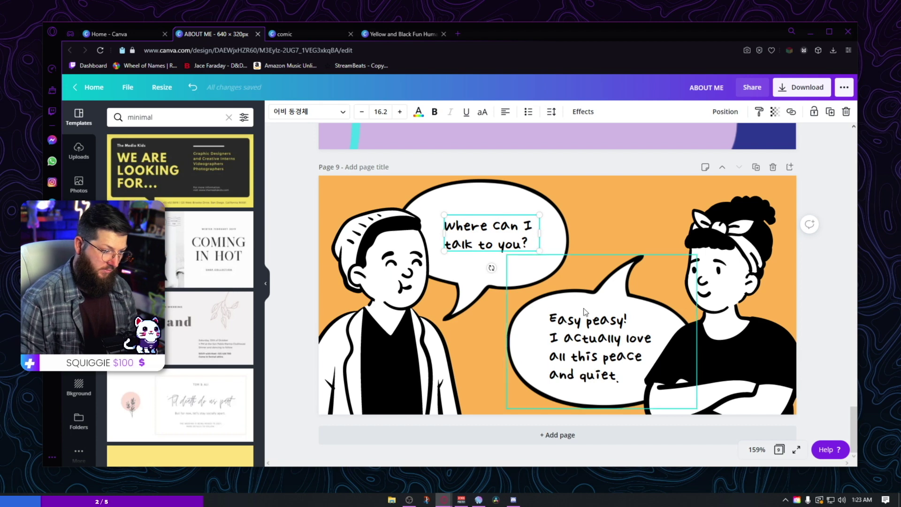
Step: Replace the woman's bubble text with 'oh easy! my discord silly!' split over three lines
{"action": "left_click_drag", "start_coordinate": [619, 376], "coordinate": [580, 320]}
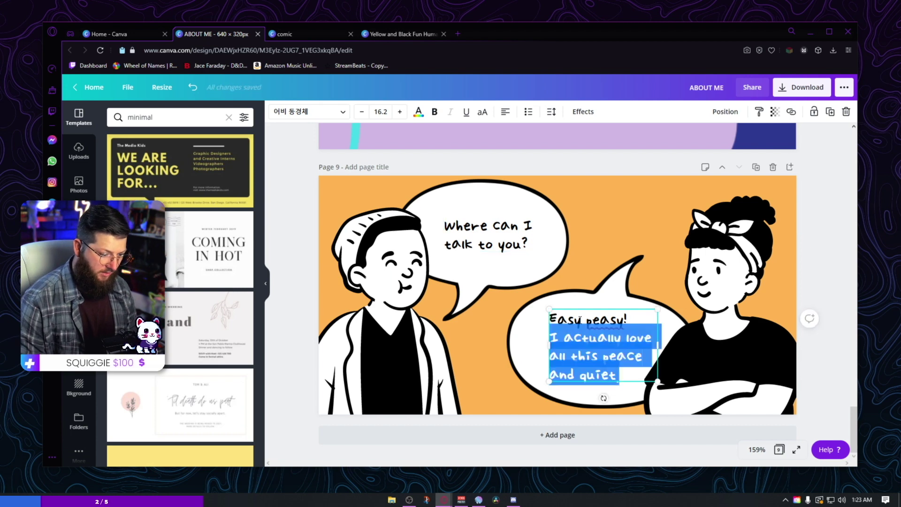
{"action": "key", "text": "ctrl+a"}
{"action": "type", "text": "o"}
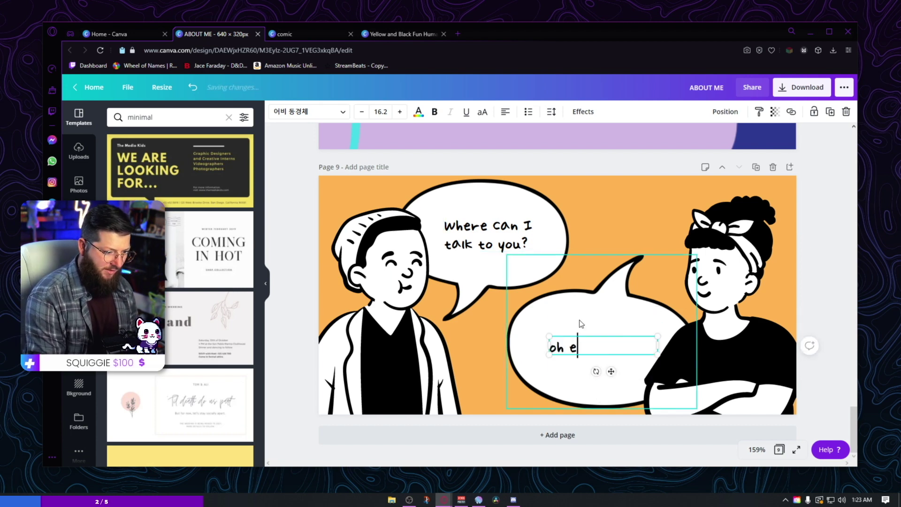
{"action": "type", "text": "h easy!"}
{"action": "key", "text": "Return"}
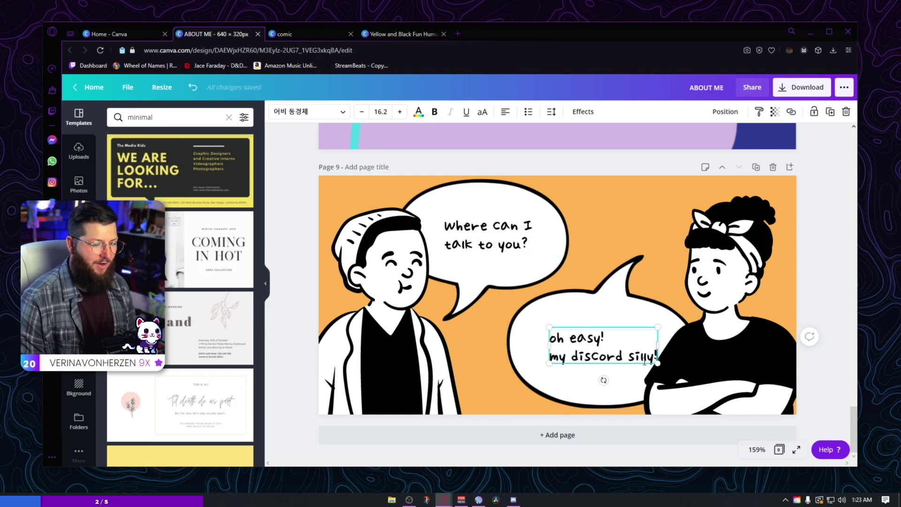
{"action": "key", "text": "Return"}
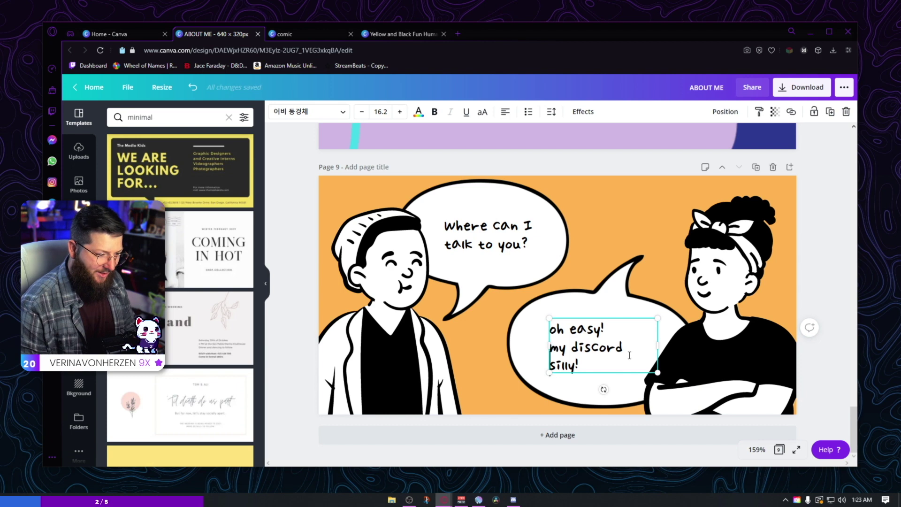
Step: Raise the woman's dialogue font size to 23.2 so it fits on three lines
{"action": "left_click", "coordinate": [841, 314]}
{"action": "left_click", "coordinate": [573, 342]}
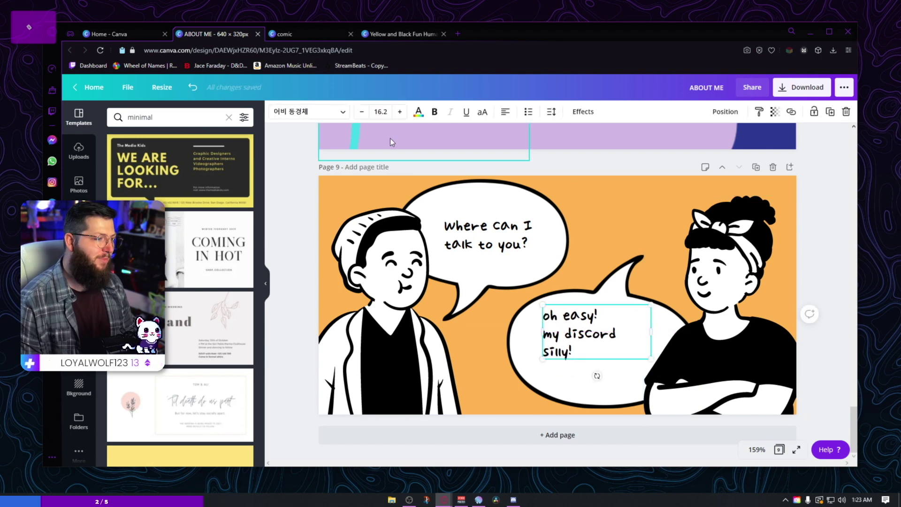
{"action": "left_click", "coordinate": [399, 112]}
{"action": "left_click", "coordinate": [399, 112]}
{"action": "left_click", "coordinate": [399, 112]}
{"action": "left_click", "coordinate": [399, 112]}
{"action": "left_click", "coordinate": [399, 112]}
{"action": "left_click", "coordinate": [399, 112]}
{"action": "left_click", "coordinate": [399, 111]}
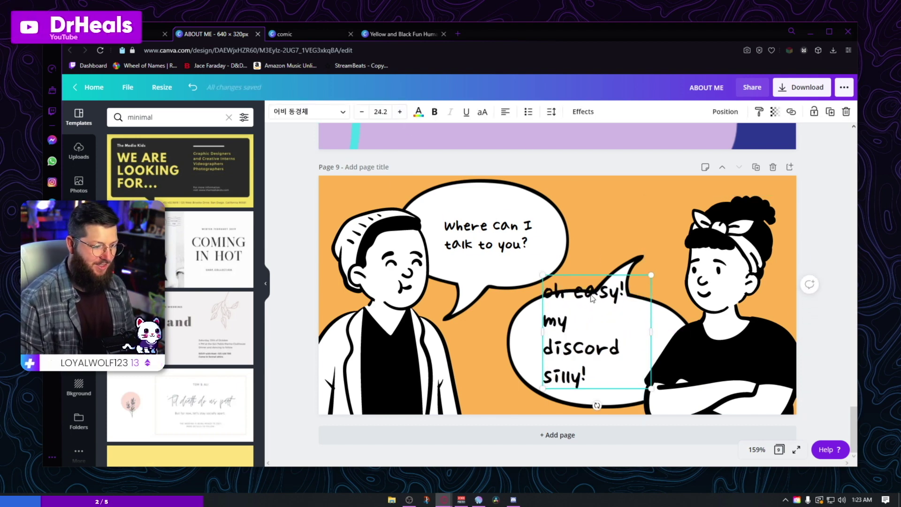
{"action": "left_click", "coordinate": [363, 113]}
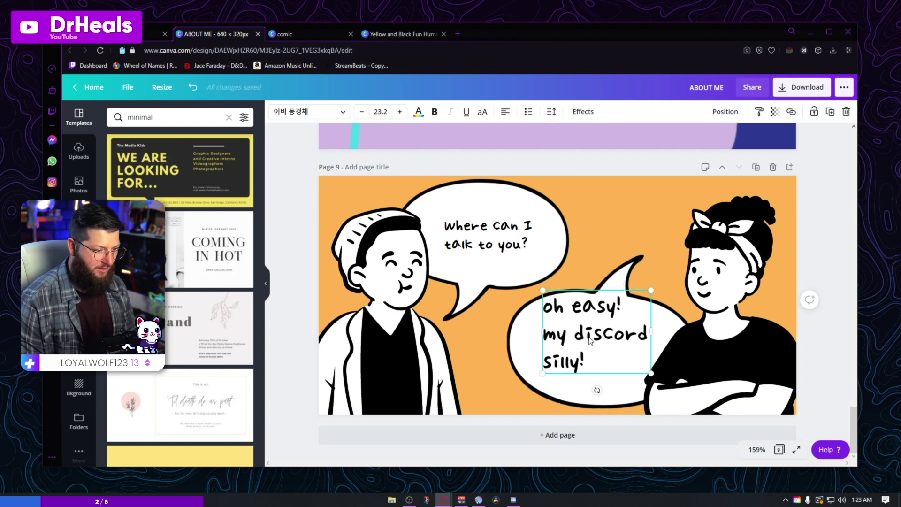
Step: Set the 'Where can I talk to you?' text to size 20.2 and shift it slightly left
{"action": "left_click", "coordinate": [488, 235]}
{"action": "left_click", "coordinate": [400, 111]}
{"action": "left_click", "coordinate": [400, 112]}
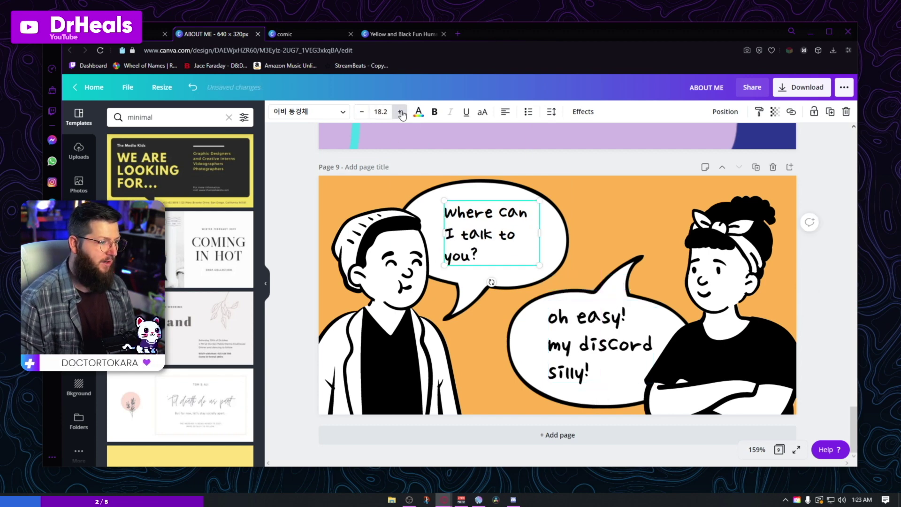
{"action": "left_click", "coordinate": [400, 112]}
{"action": "left_click", "coordinate": [400, 112]}
{"action": "left_click", "coordinate": [400, 112]}
{"action": "left_click", "coordinate": [362, 112]}
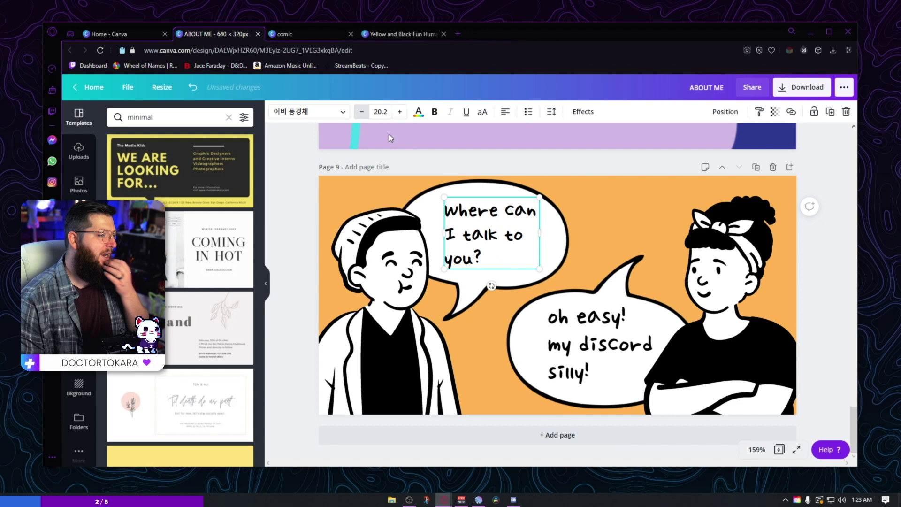
{"action": "left_click_drag", "start_coordinate": [492, 242], "coordinate": [486, 245]}
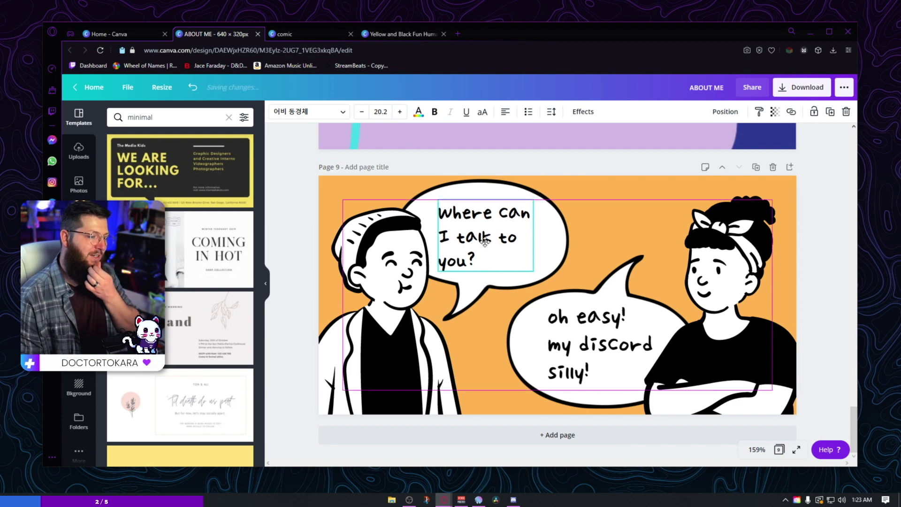
{"action": "left_click", "coordinate": [828, 290]}
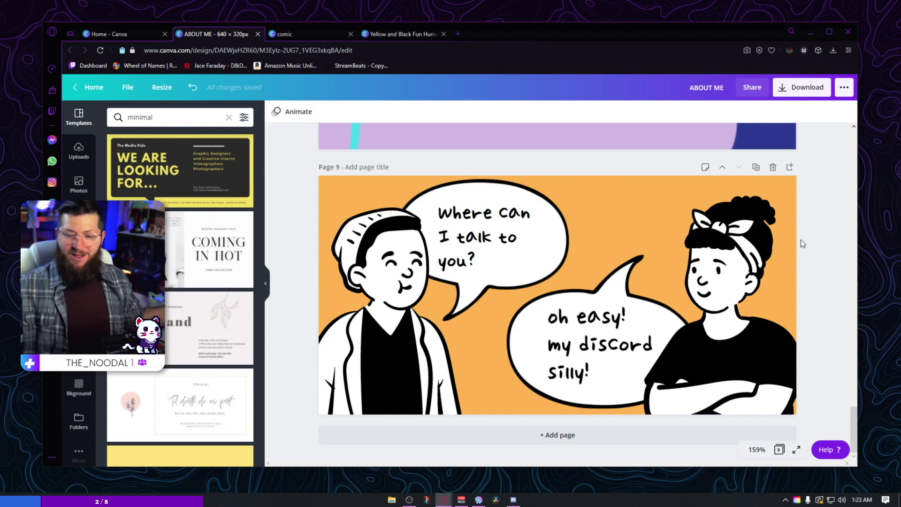
Step: Drag a monster from the DISCORD page down onto the page 9 comic
{"action": "scroll", "coordinate": [790, 213], "scroll_direction": "up", "scroll_amount": 5}
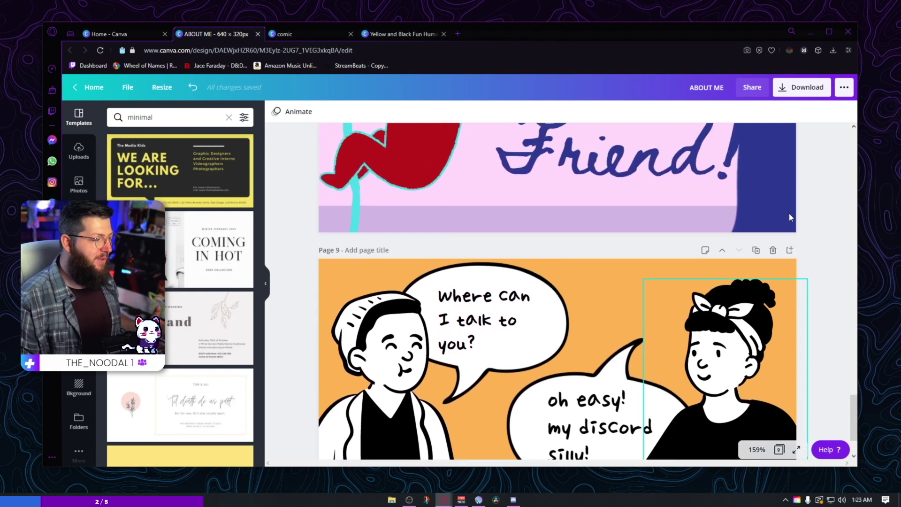
{"action": "scroll", "coordinate": [787, 220], "scroll_direction": "up", "scroll_amount": 10}
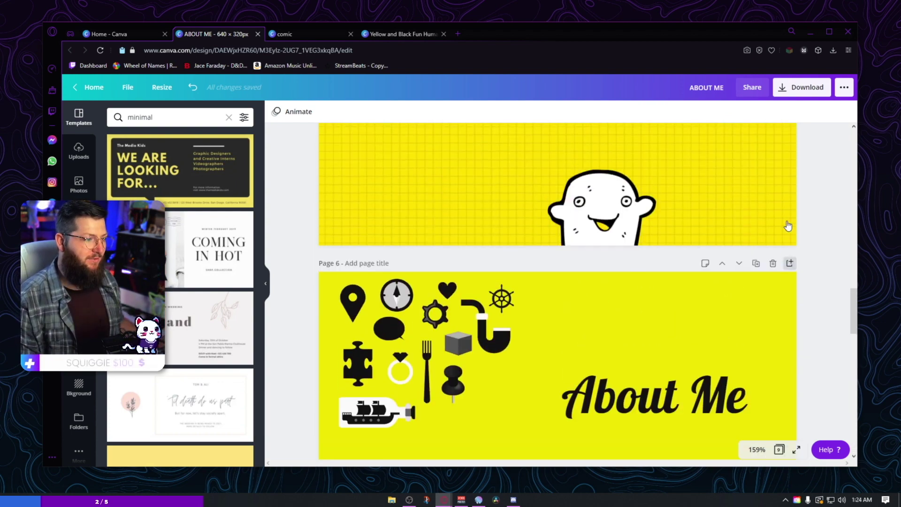
{"action": "scroll", "coordinate": [751, 244], "scroll_direction": "down", "scroll_amount": 4}
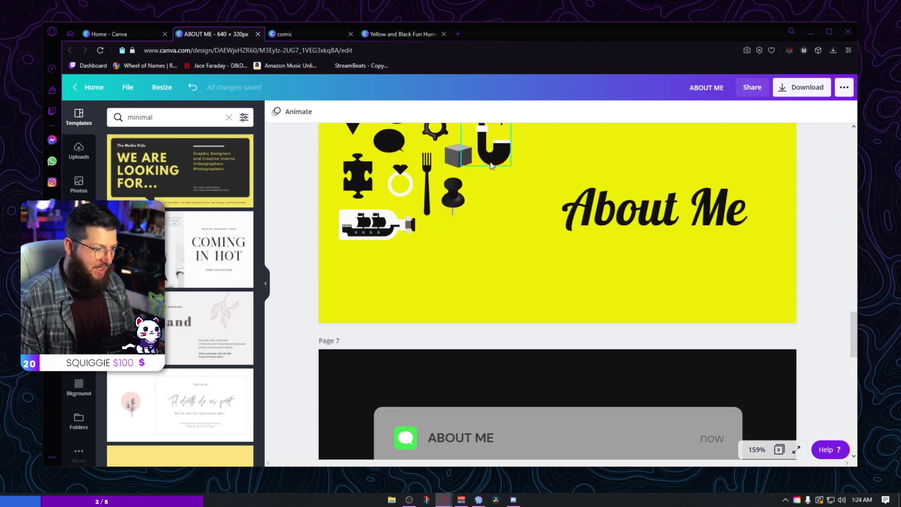
{"action": "left_click", "coordinate": [491, 165]}
{"action": "scroll", "coordinate": [493, 234], "scroll_direction": "up", "scroll_amount": 7}
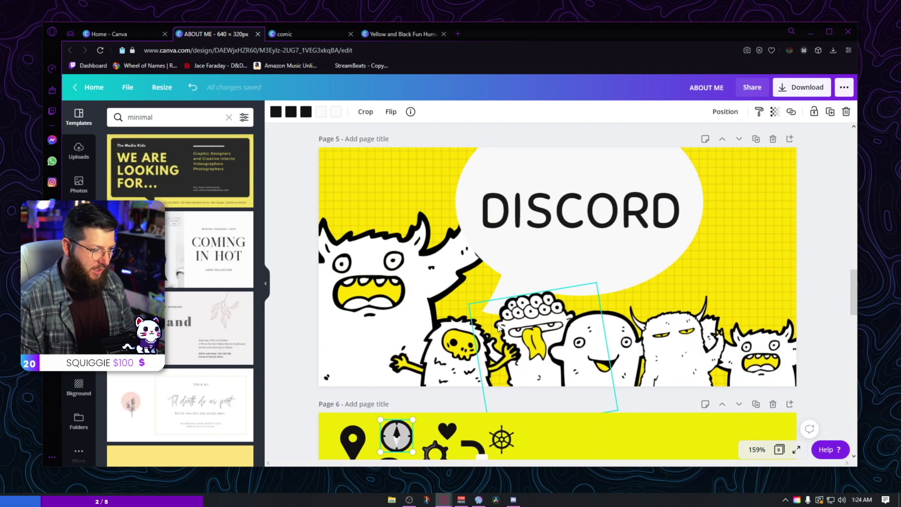
{"action": "left_click", "coordinate": [387, 308]}
{"action": "left_click_drag", "start_coordinate": [388, 306], "coordinate": [503, 373]}
Step: Send the monster to the back so it peeks behind the characters and bubbles
{"action": "scroll", "coordinate": [763, 350], "scroll_direction": "down", "scroll_amount": 15}
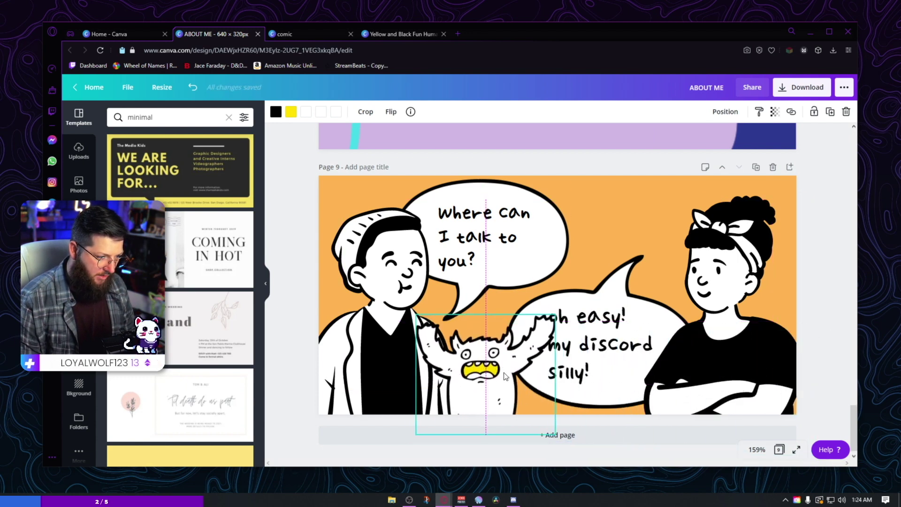
{"action": "left_click", "coordinate": [725, 112]}
{"action": "left_click", "coordinate": [681, 159]}
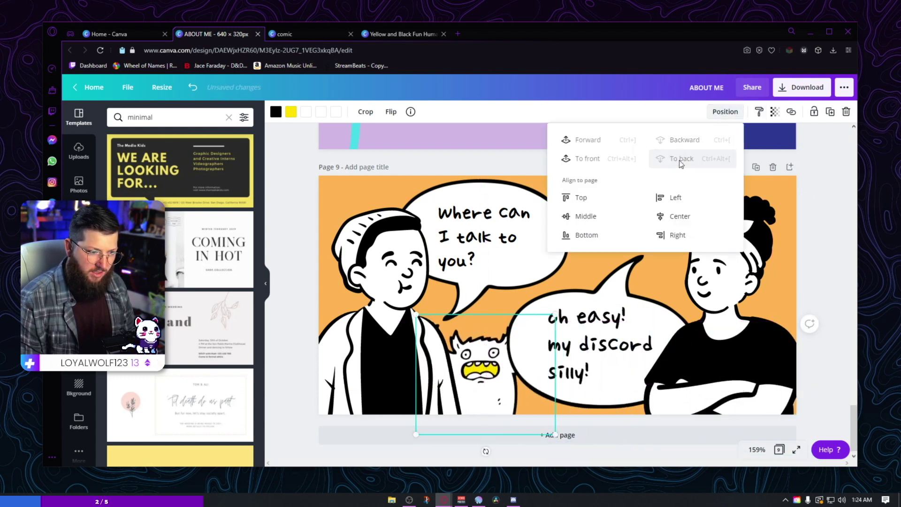
{"action": "left_click", "coordinate": [833, 303]}
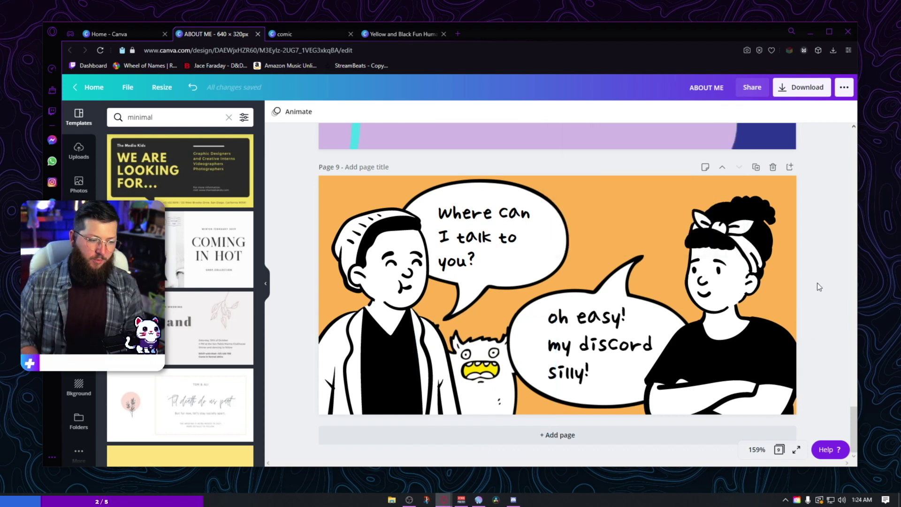